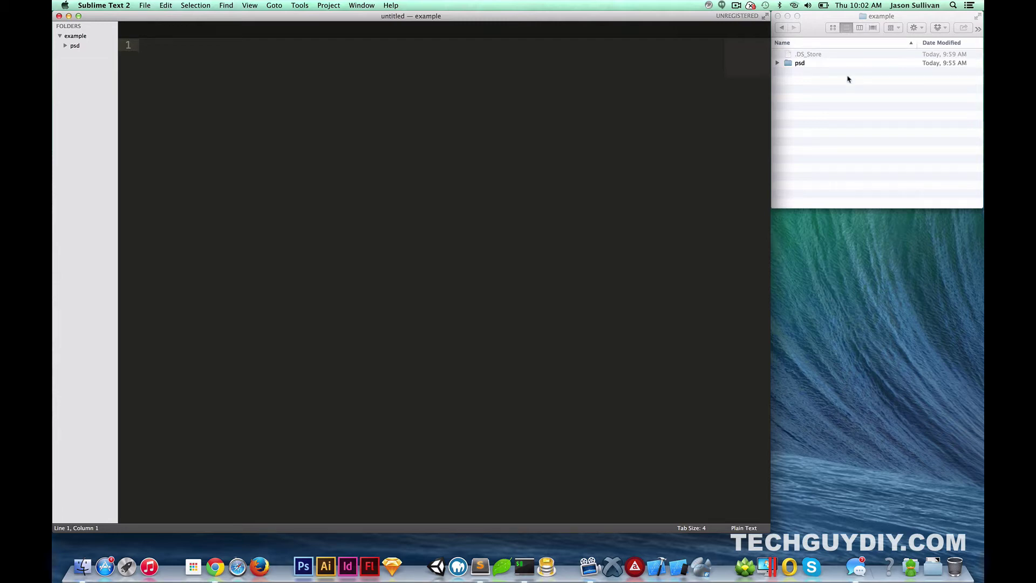
Open home.psd from the example project's psd folder in Photoshop, dismissing the font warnings.
click(826, 75)
double_click(800, 64)
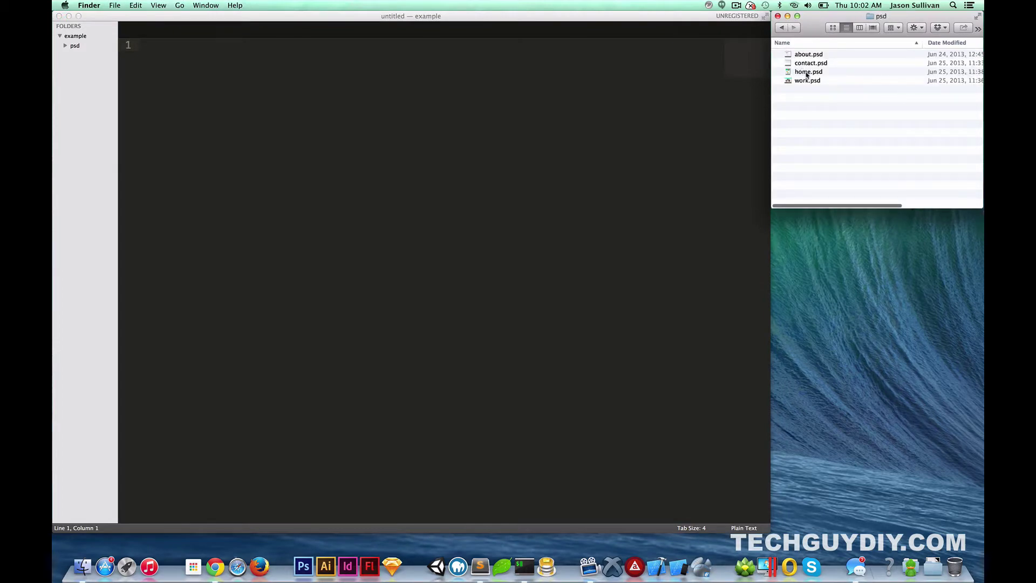
double_click(807, 74)
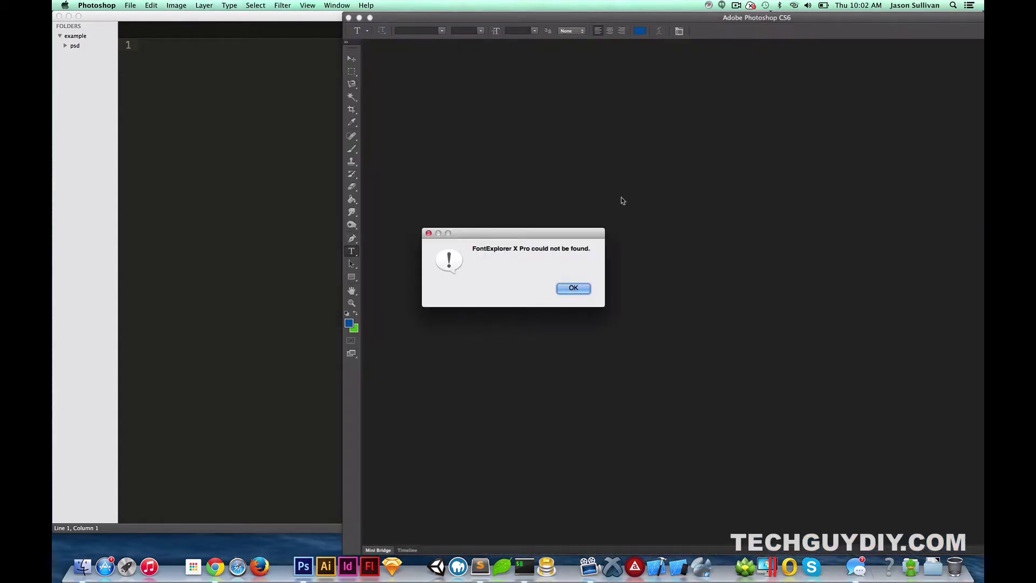
click(565, 292)
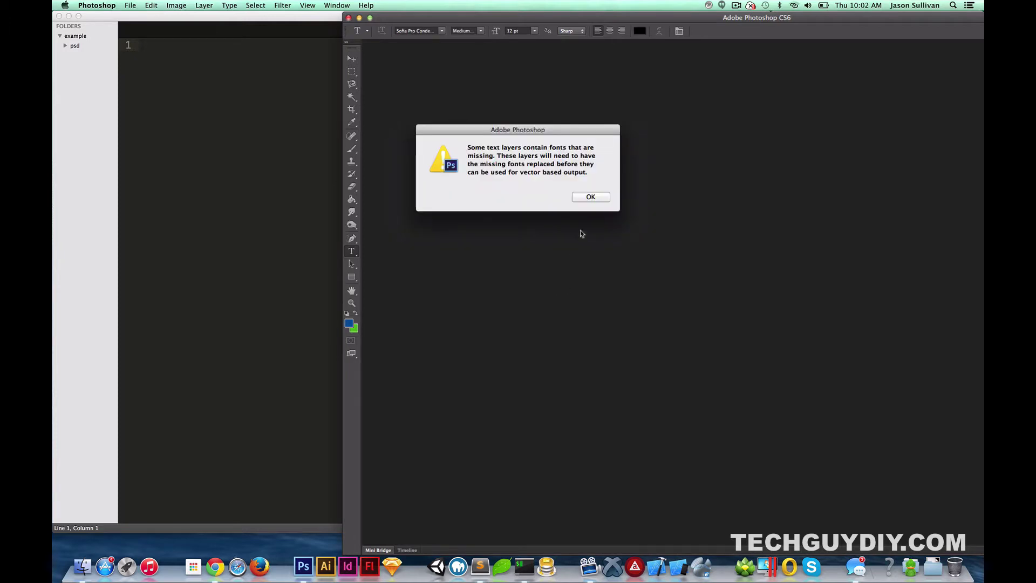
click(592, 197)
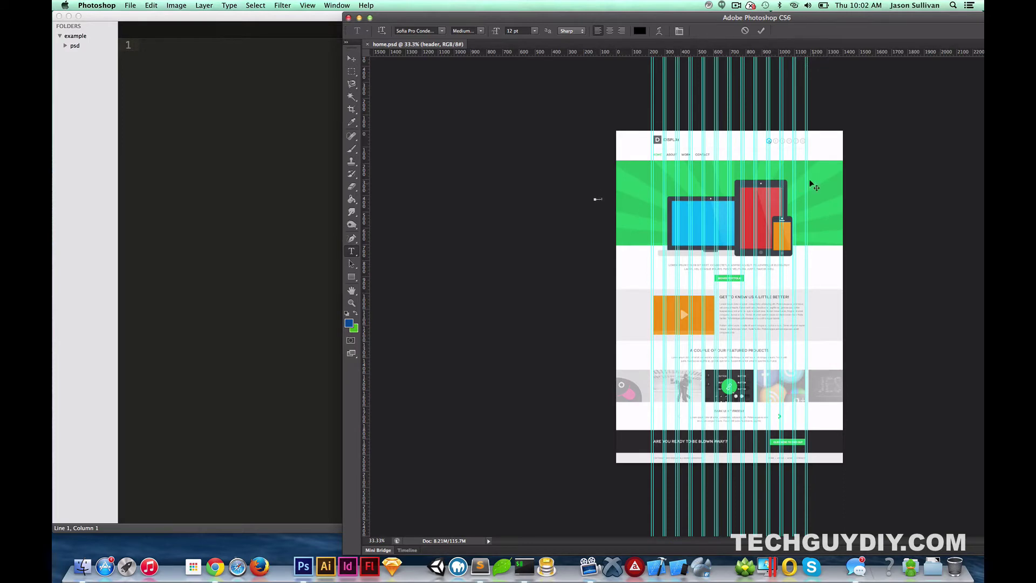
Clear all existing guides from the home.psd layout.
click(229, 5)
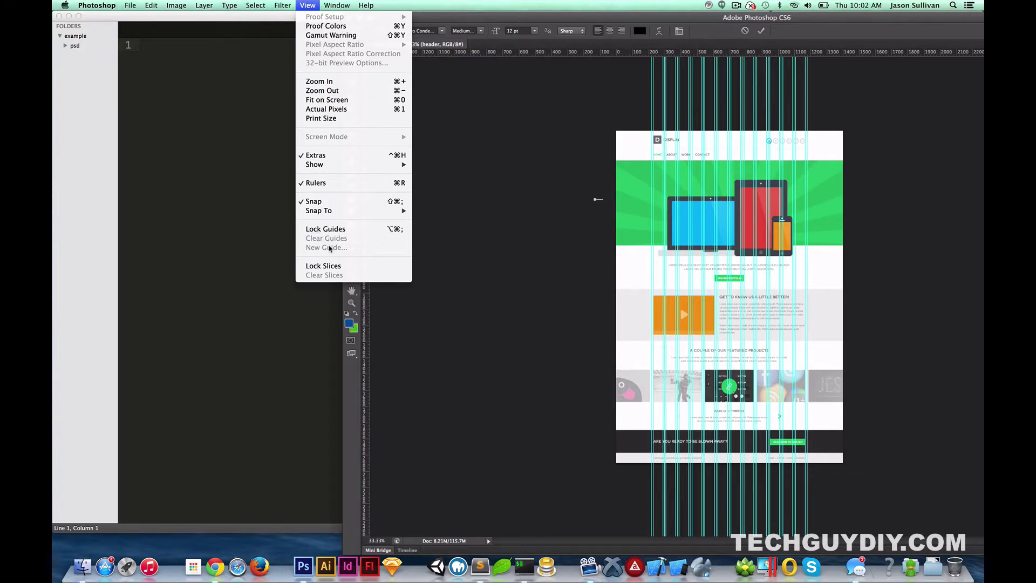
click(535, 233)
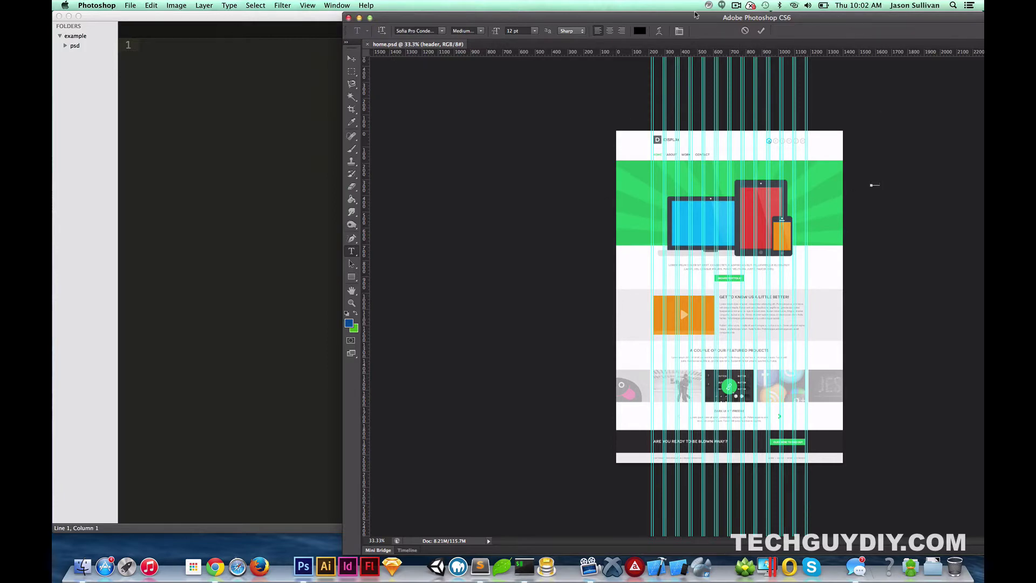
click(337, 6)
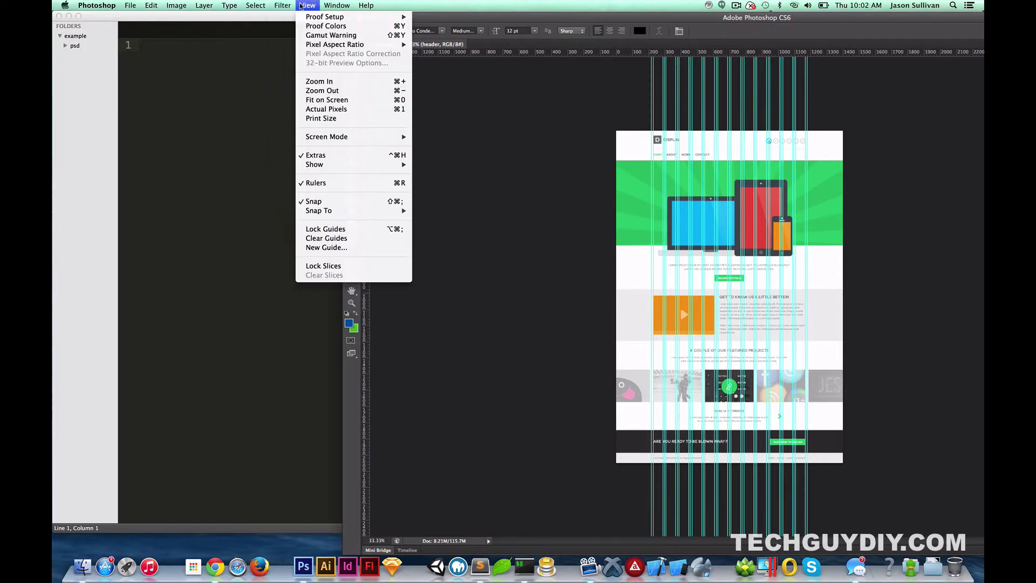
click(327, 238)
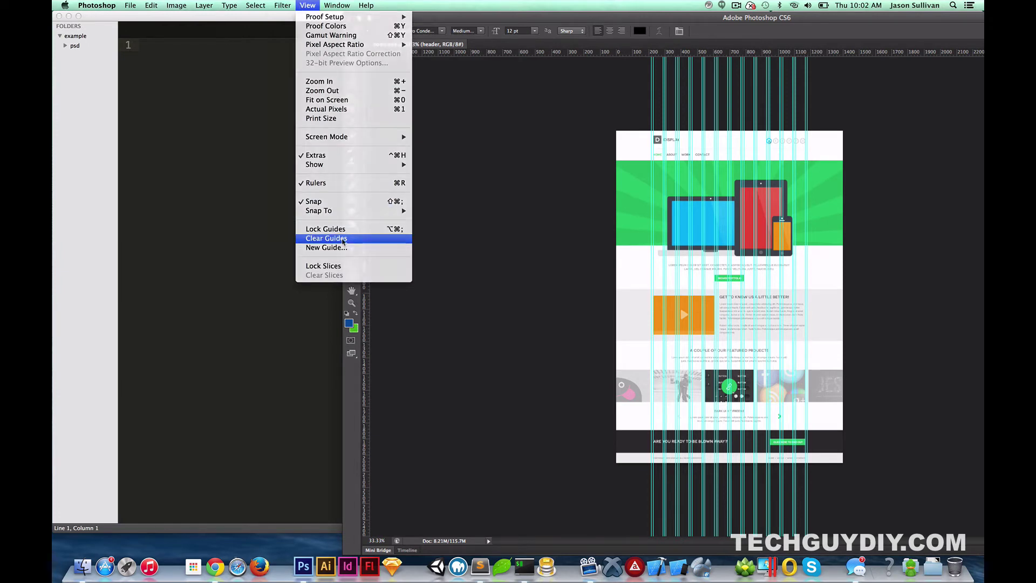
Examine the home page design at 66.7% from the header to the footer, moving the Photoshop window fully into view.
super+click(859, 232)
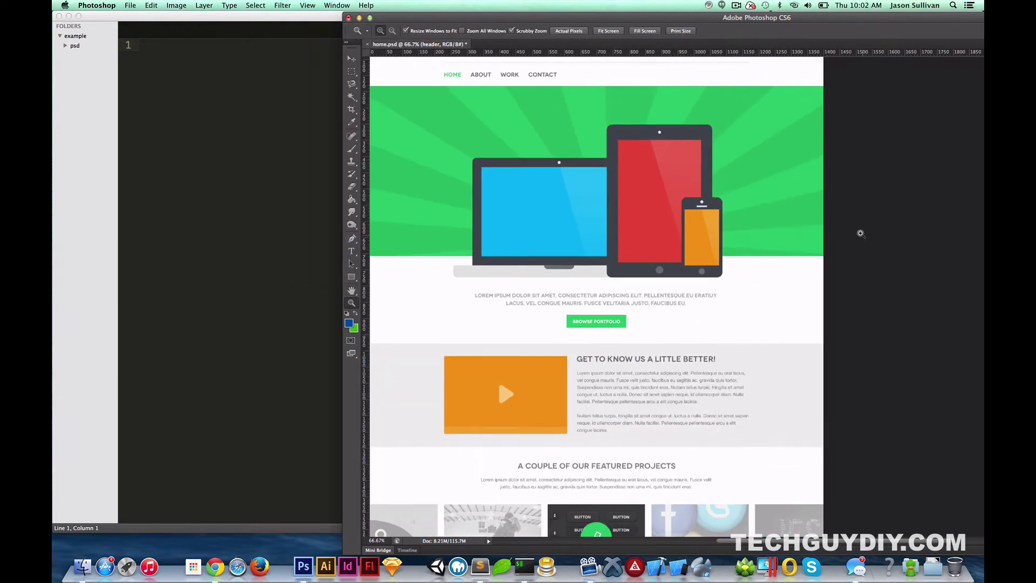
scroll(864, 236, up, 3)
scroll(863, 236, left, 3)
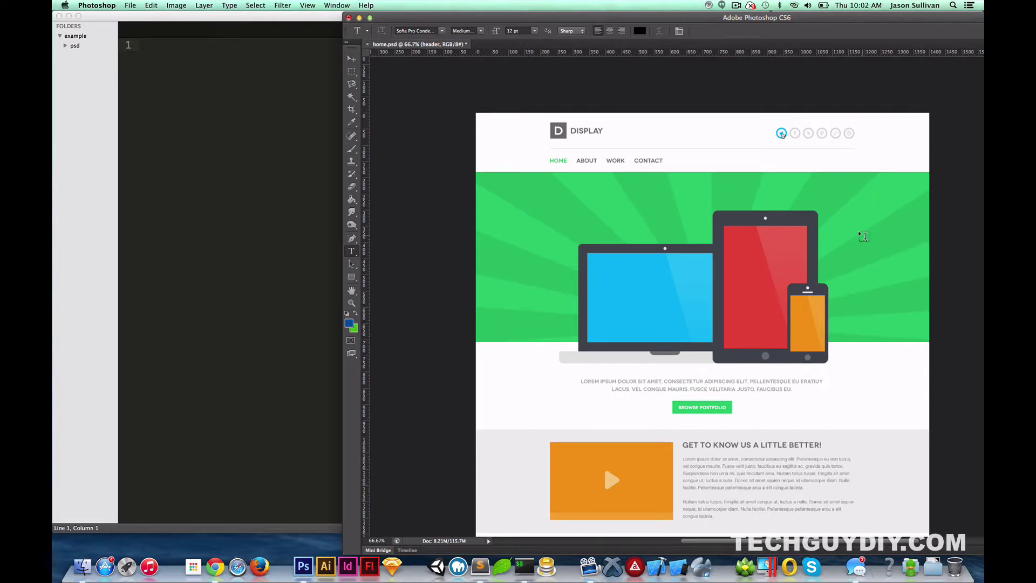
scroll(864, 236, down, 10)
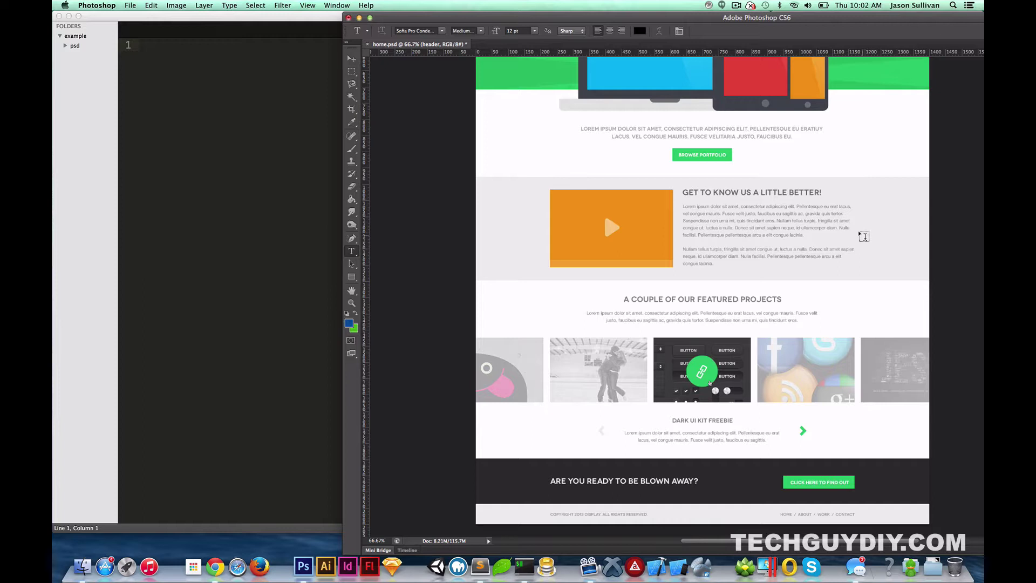
drag(870, 17, 627, 4)
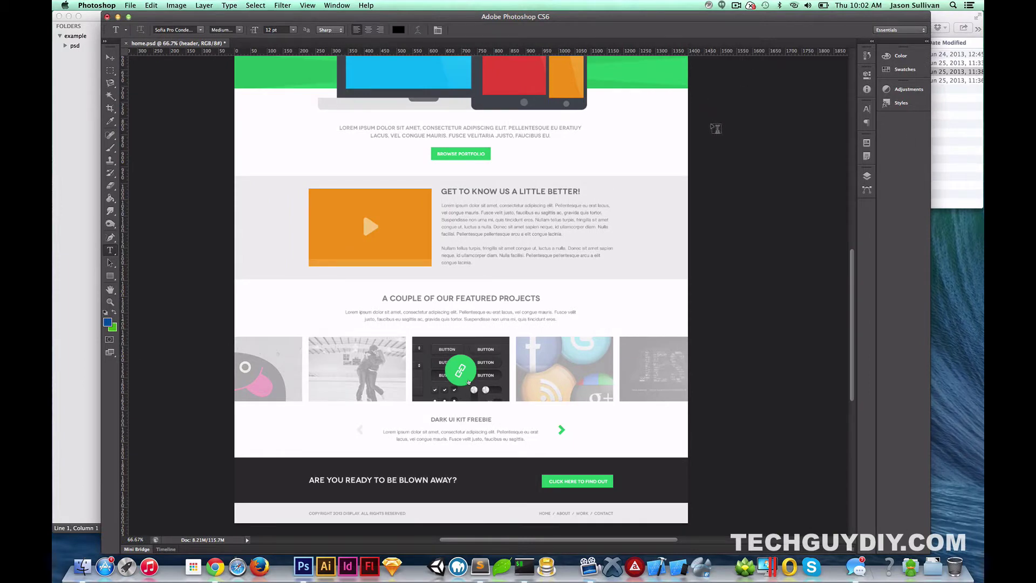
scroll(713, 320, up, 15)
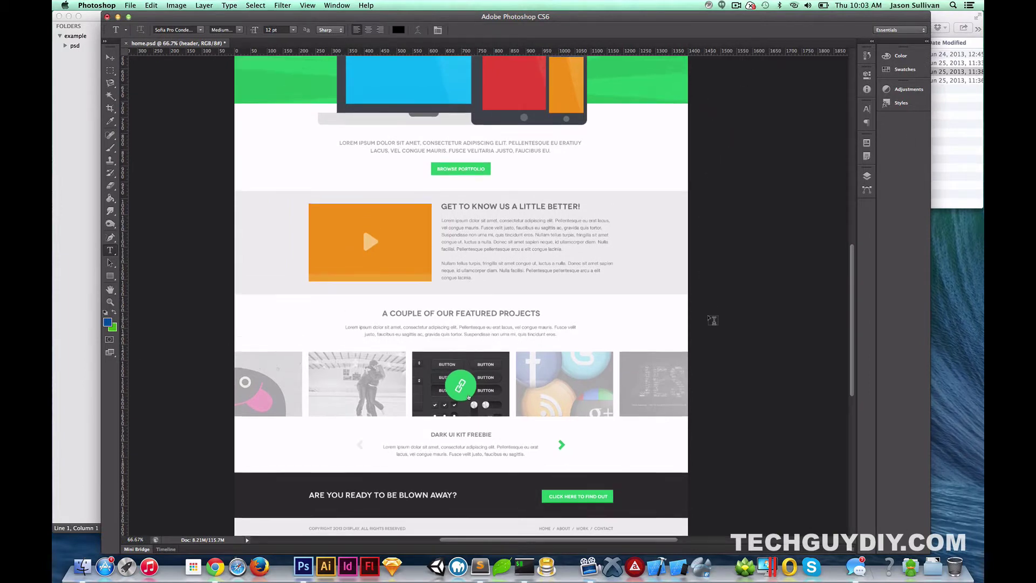
scroll(713, 320, down, 10)
scroll(713, 320, up, 3)
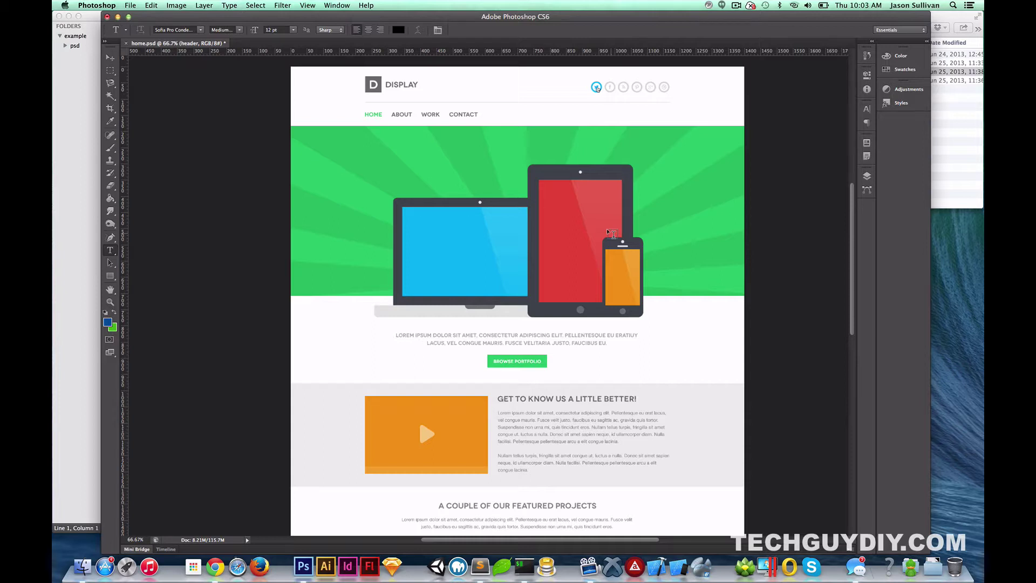
scroll(613, 234, down, 5)
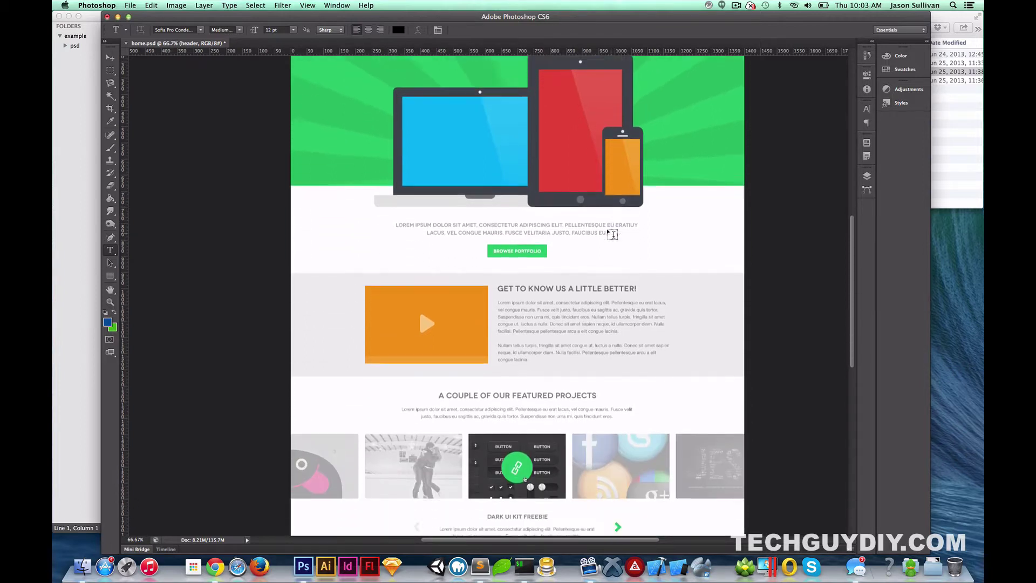
scroll(611, 224, down, 6)
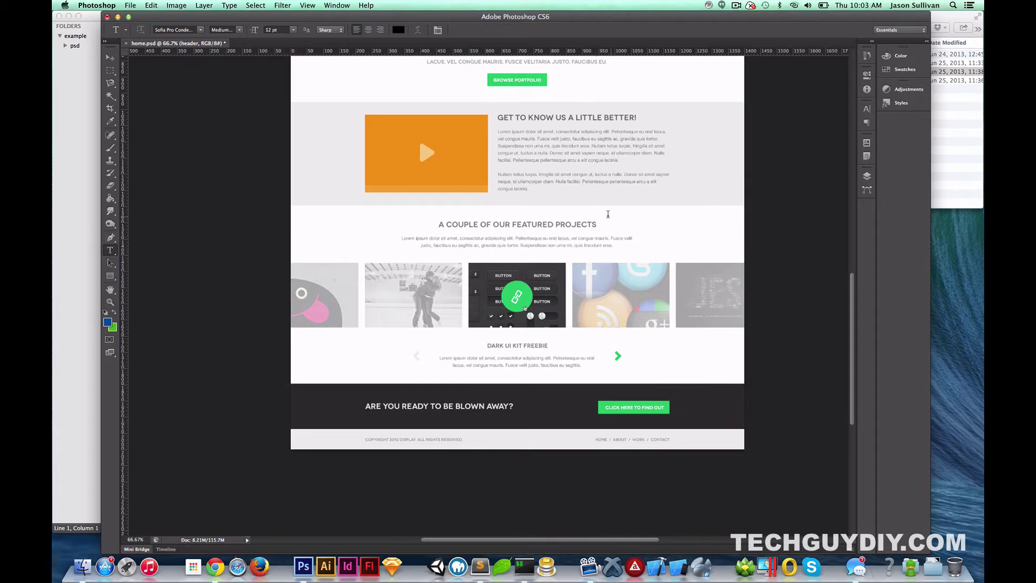
Place a horizontal guide along the bottom edge of the header, where the green banner begins.
key(v)
scroll(777, 371, up, 15)
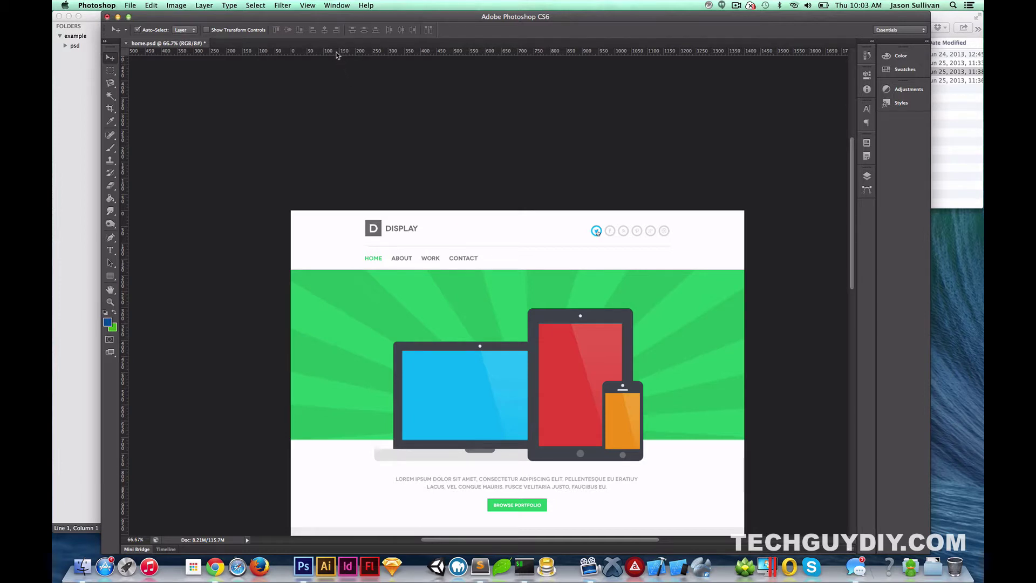
drag(336, 53, 313, 268)
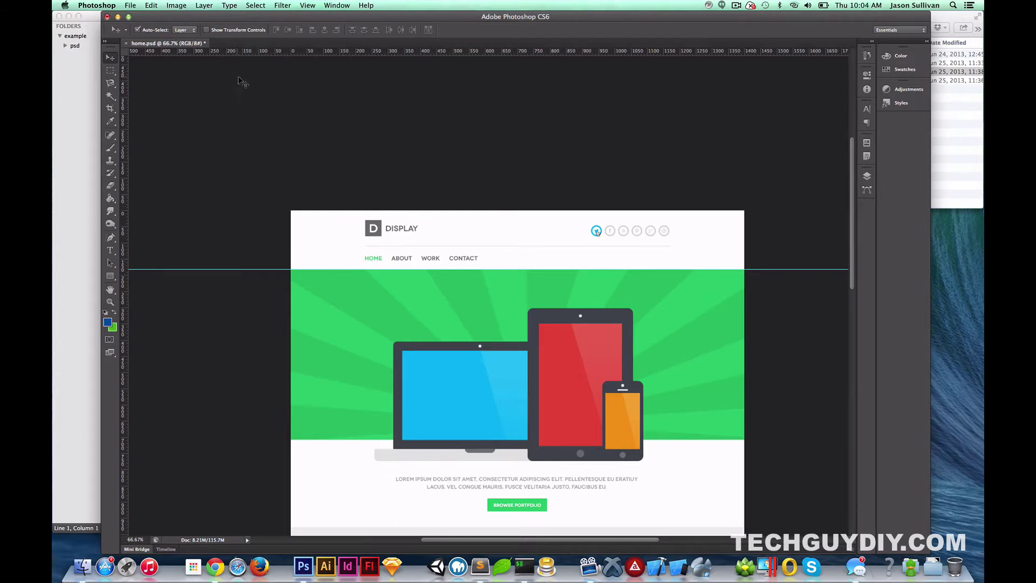
Place horizontal guides along the upper and lower edges of the grey "Get to know us a little better!" section.
scroll(367, 182, down, 5)
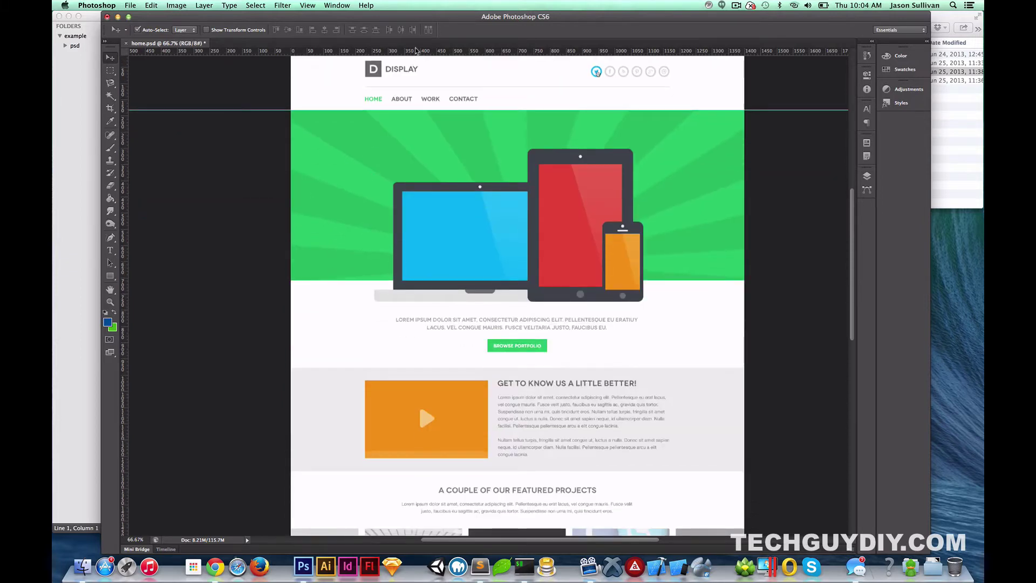
drag(417, 51, 424, 368)
drag(750, 367, 751, 366)
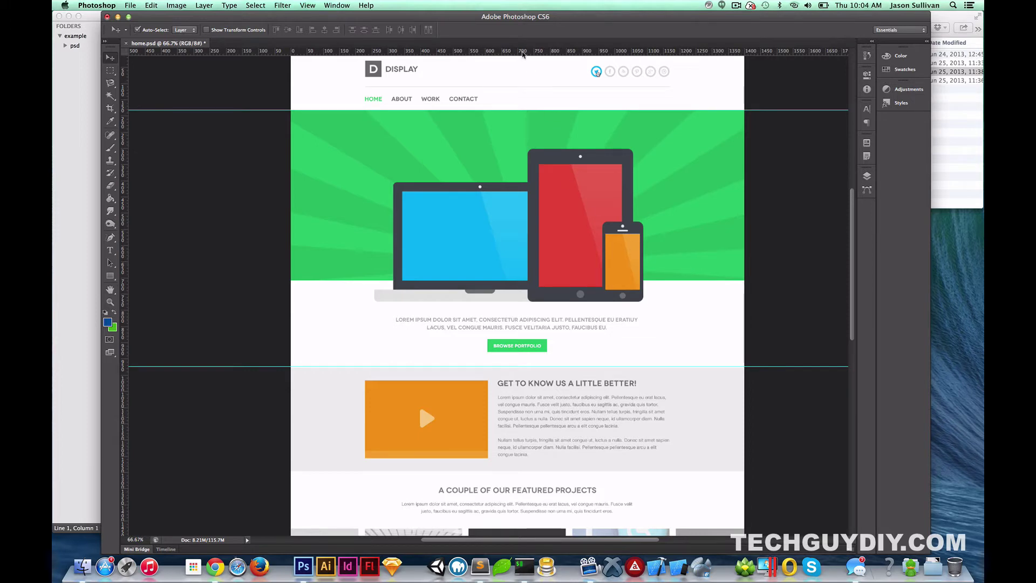
drag(523, 52, 507, 471)
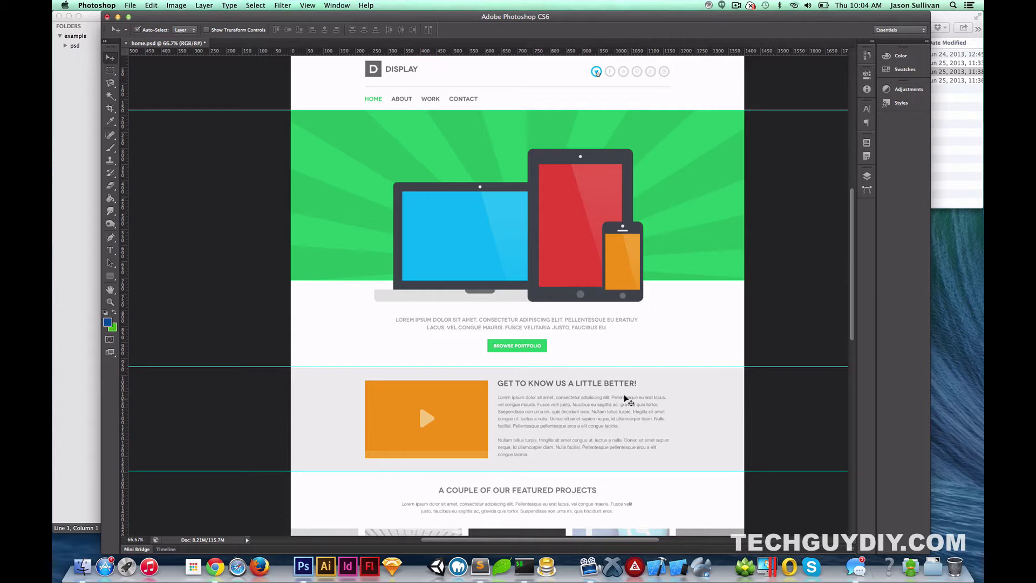
Place a horizontal guide below the featured projects section, at the upper edge of the dark call-to-action bar.
scroll(625, 398, down, 3)
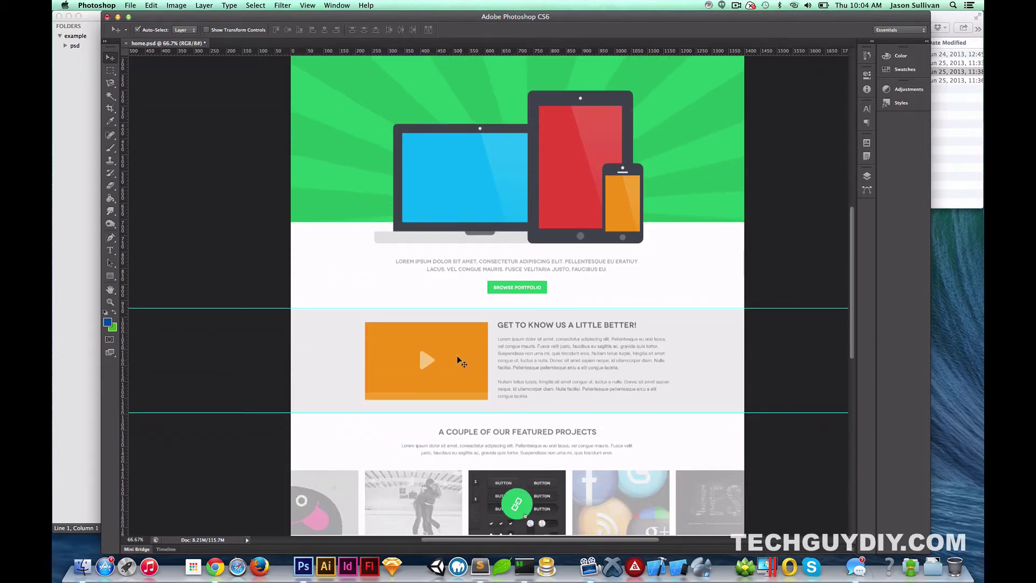
click(428, 361)
click(270, 321)
scroll(374, 411, down, 7)
scroll(374, 412, down, 6)
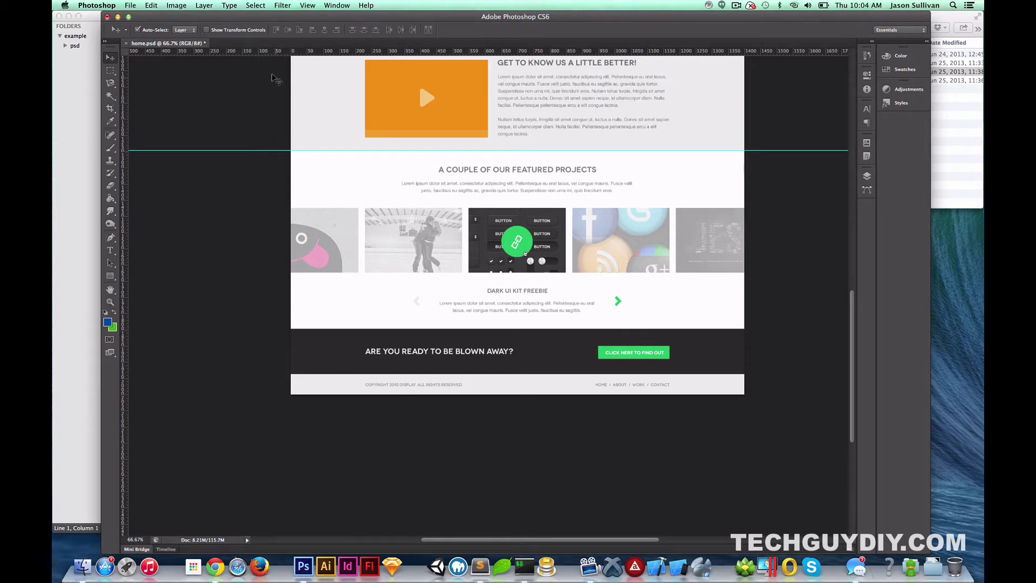
scroll(288, 102, up, 1)
scroll(291, 103, up, 4)
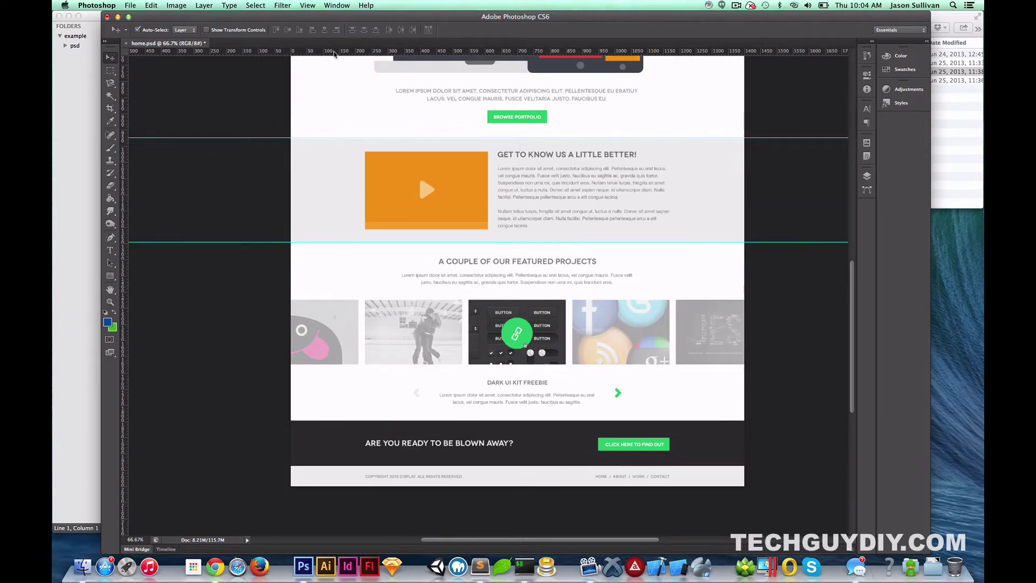
drag(332, 53, 354, 419)
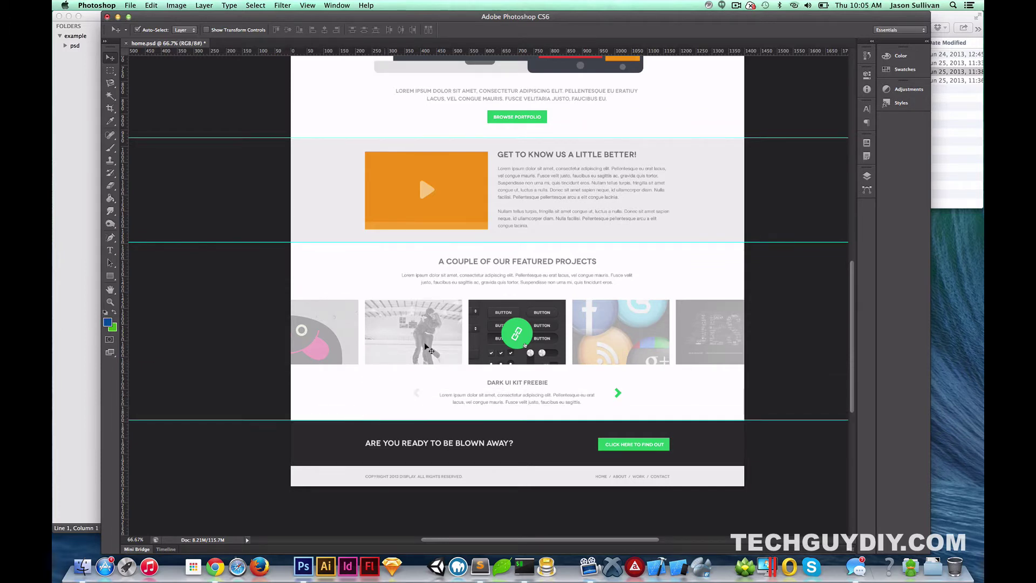
Place a horizontal guide at about 1984 px, between the dark call-to-action bar and the footer.
click(475, 359)
scroll(725, 345, up, 8)
scroll(724, 345, up, 5)
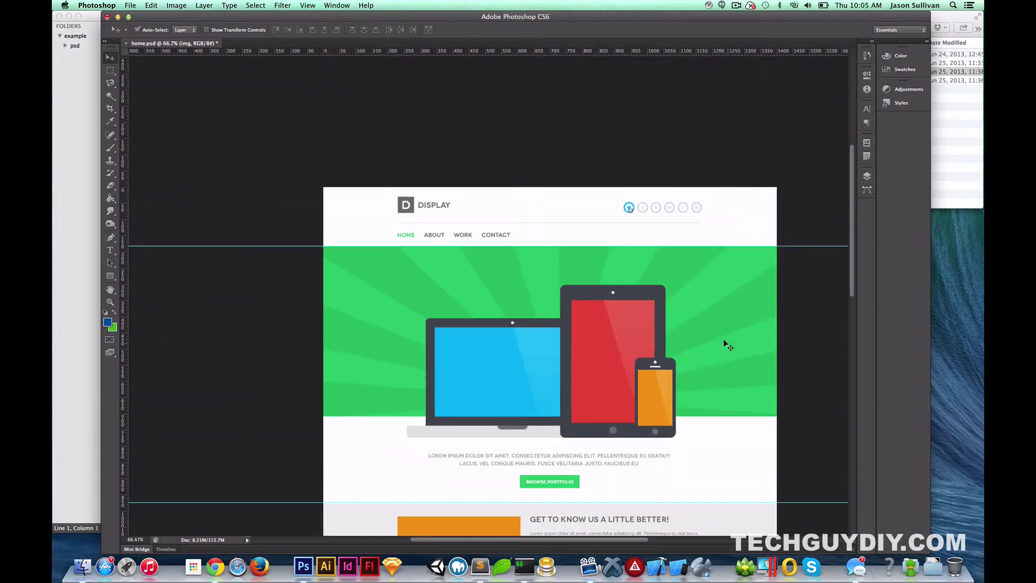
scroll(725, 345, right, 2)
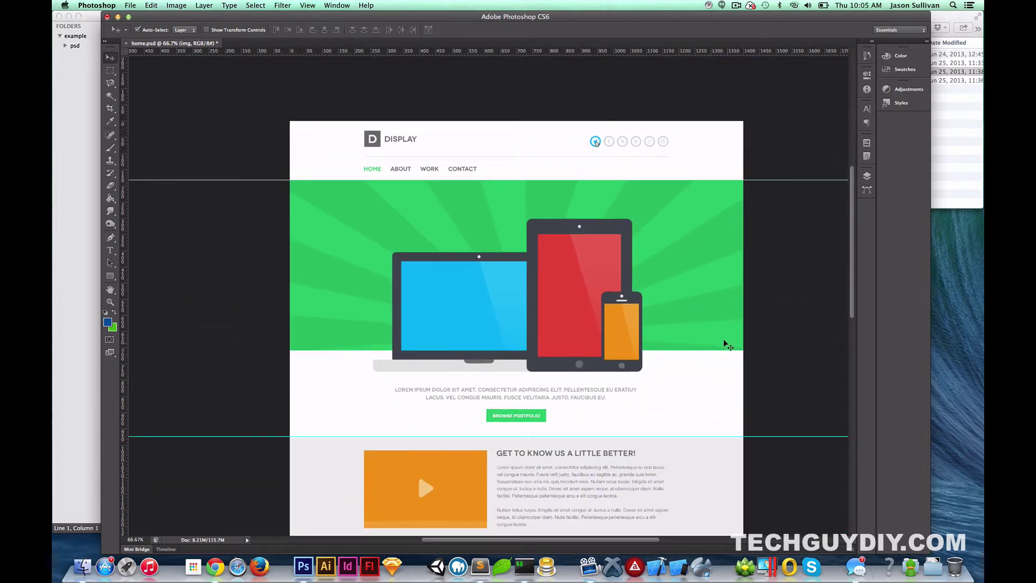
scroll(725, 345, down, 1)
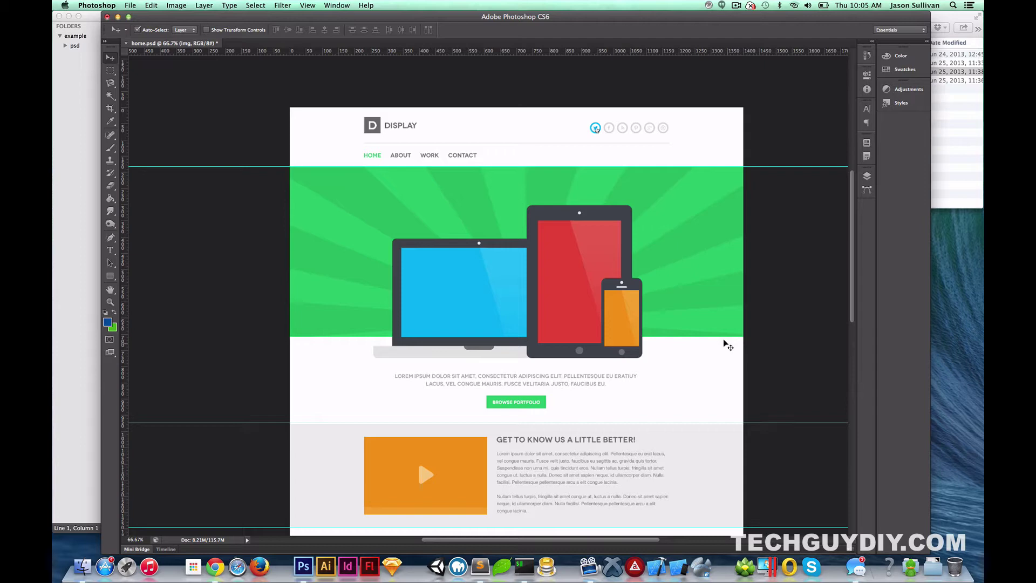
scroll(728, 345, down, 10)
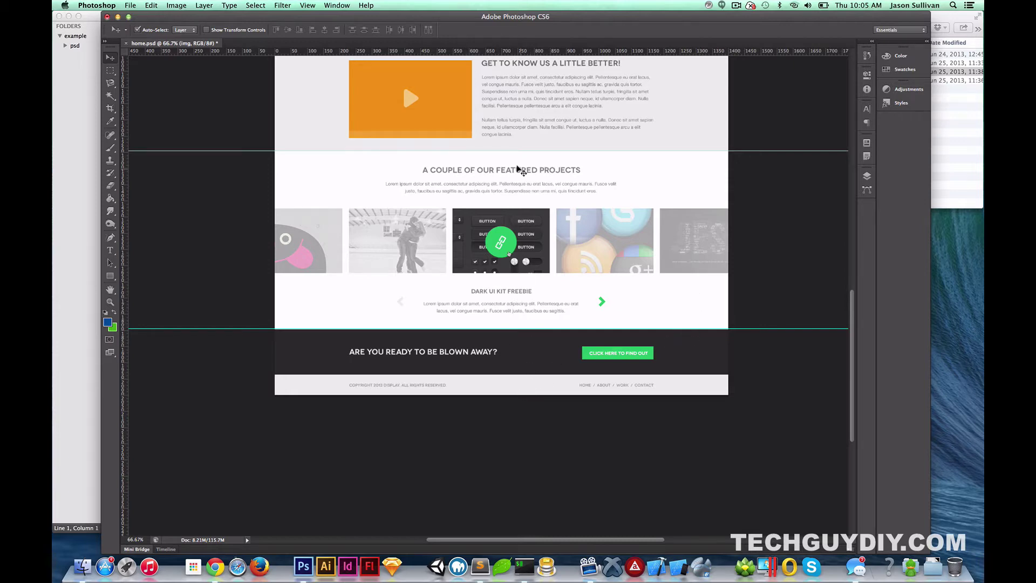
drag(510, 56, 500, 372)
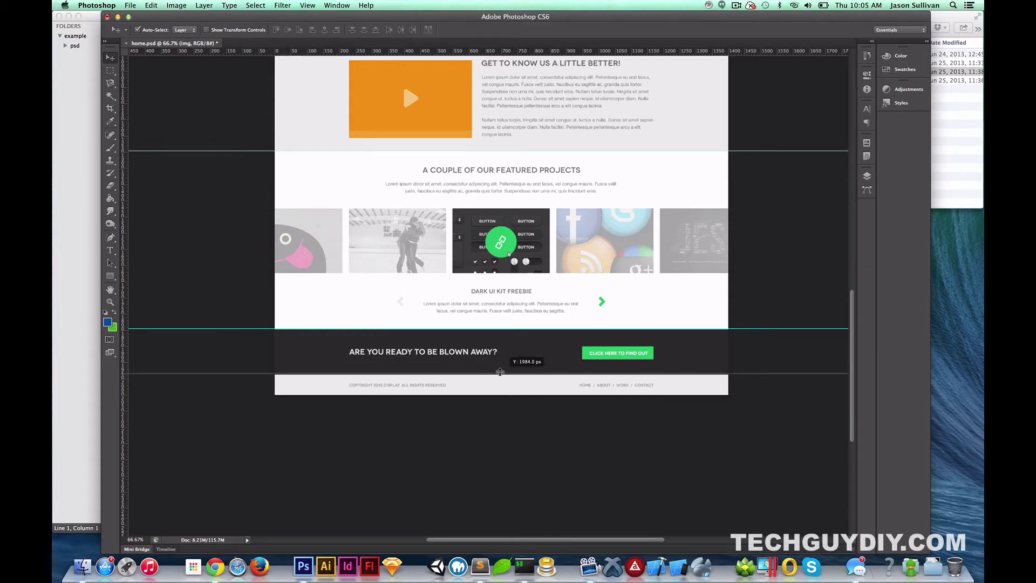
drag(500, 372, 500, 372)
Preview work.psd, contact.psd and about.psd in Finder to compare their page layouts, and return to home.psd in Photoshop.
click(962, 144)
click(830, 82)
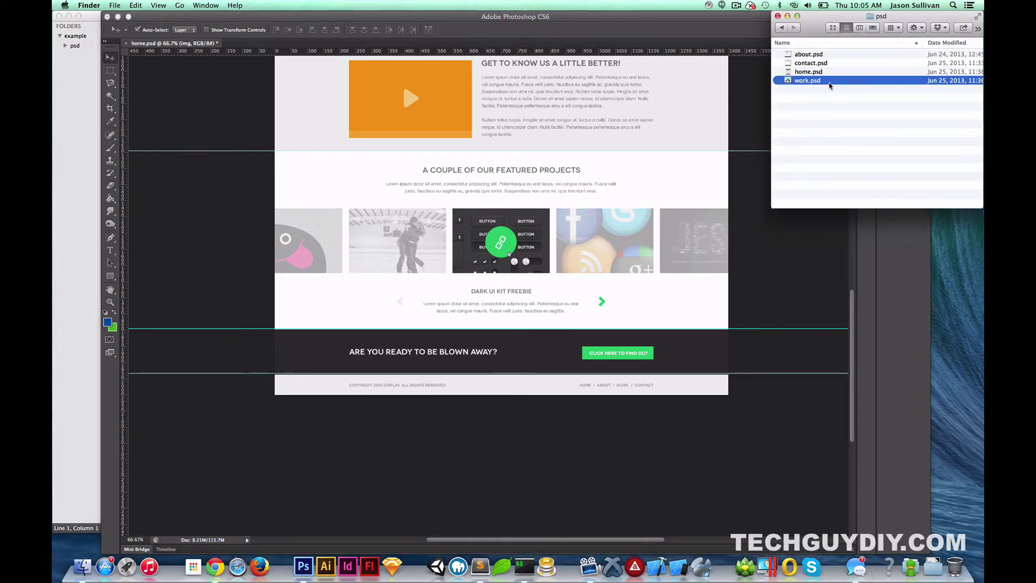
key(space)
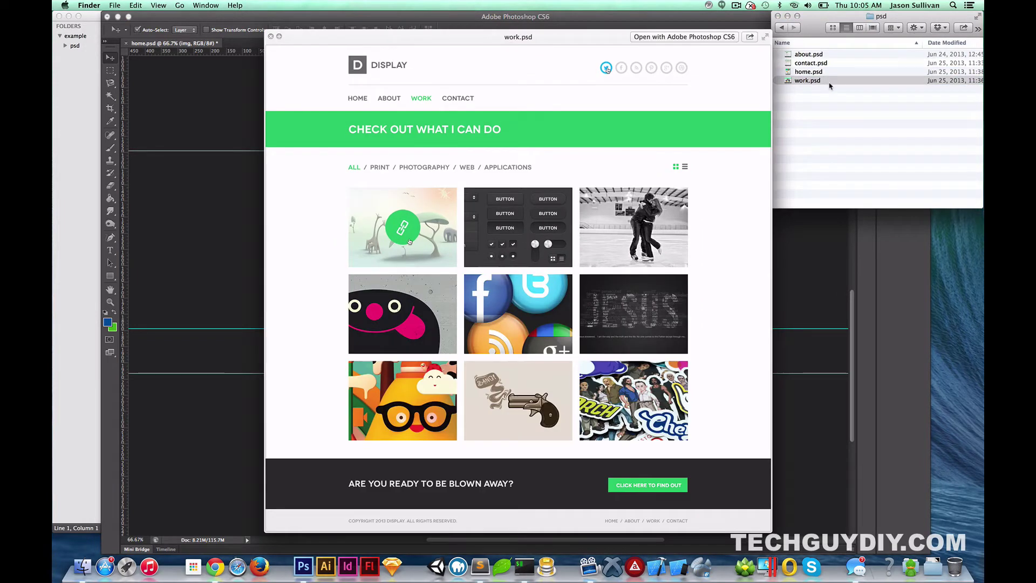
click(815, 63)
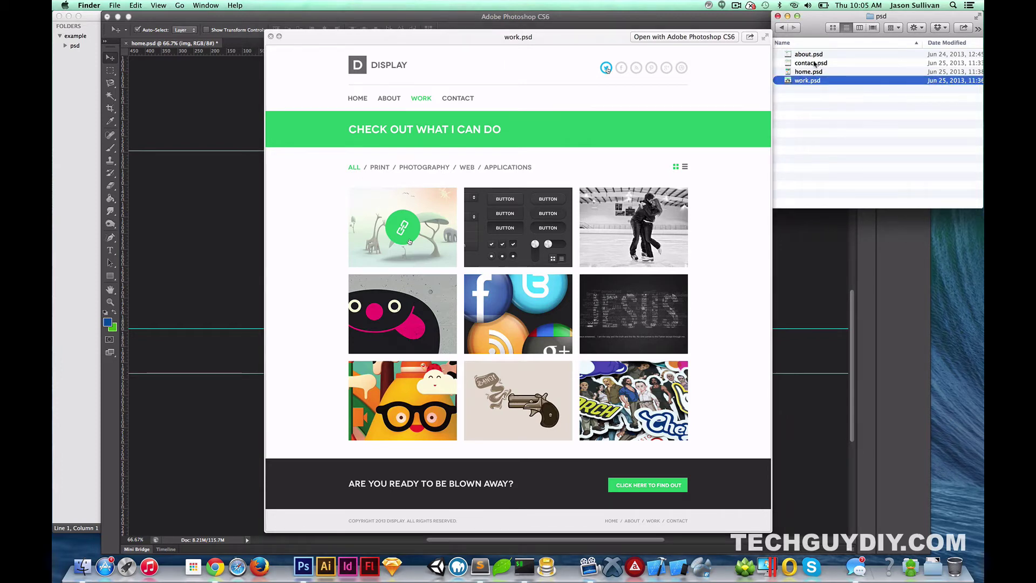
click(815, 63)
click(814, 56)
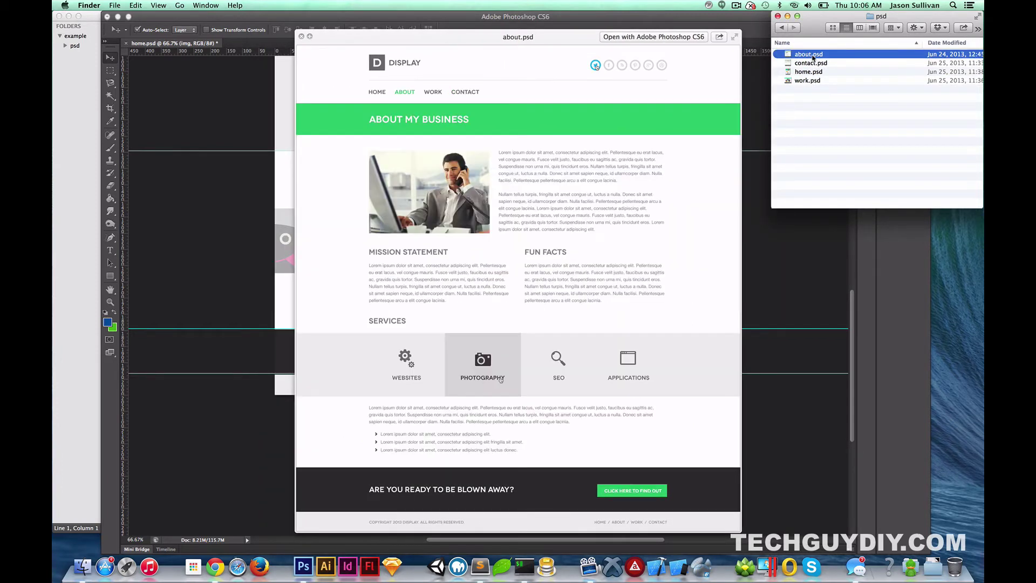
key(space)
click(757, 281)
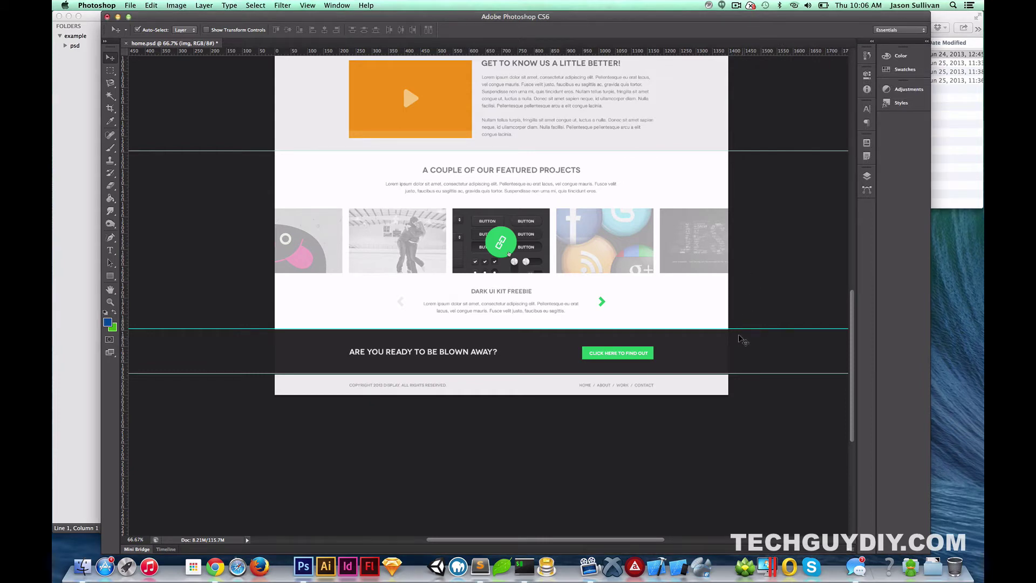
Move the guide between the dark call-to-action bar and the footer down to the footer's lower edge, and review the sections.
drag(736, 372, 735, 394)
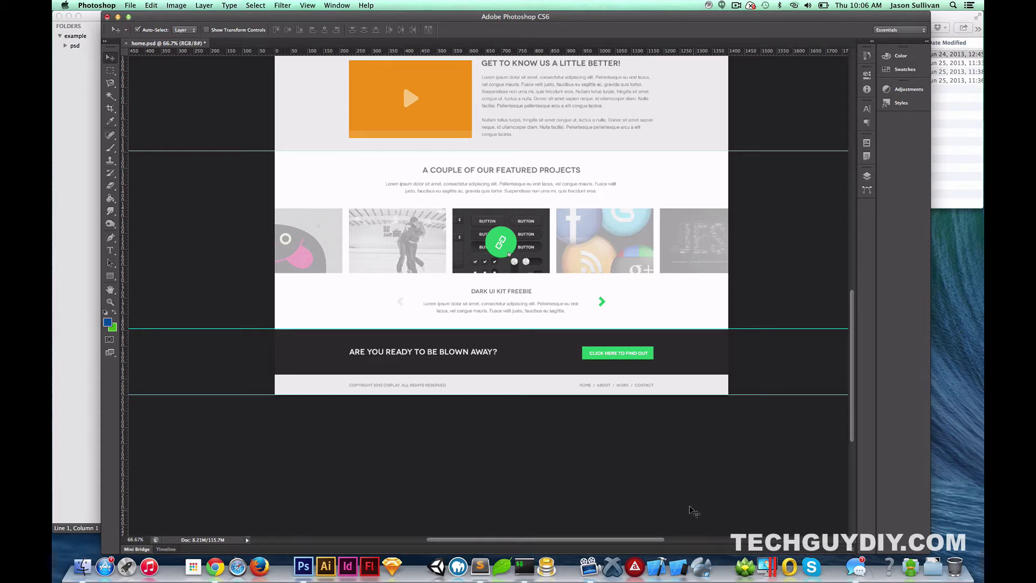
scroll(447, 282, up, 15)
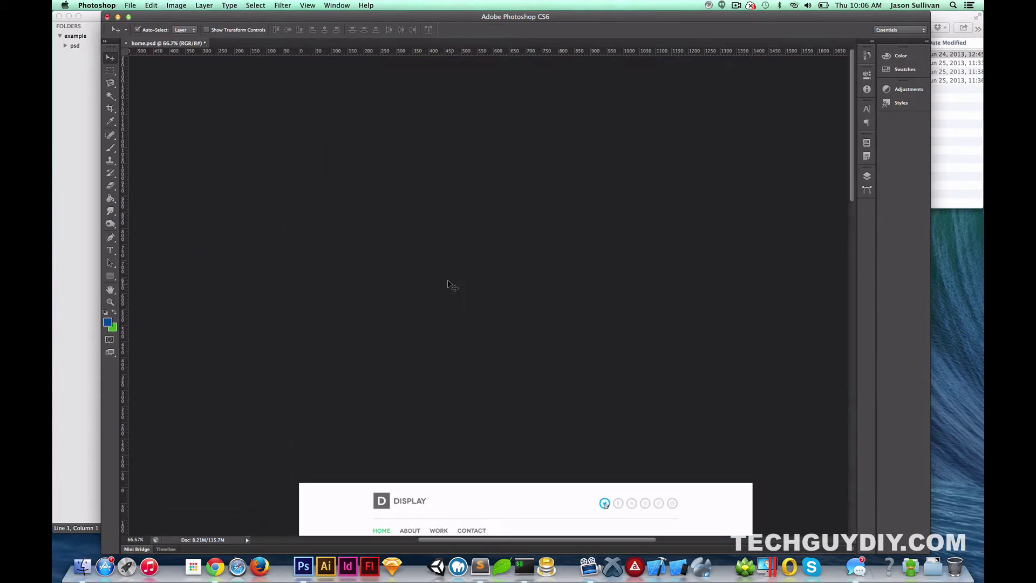
scroll(448, 281, down, 5)
scroll(448, 281, right, 2)
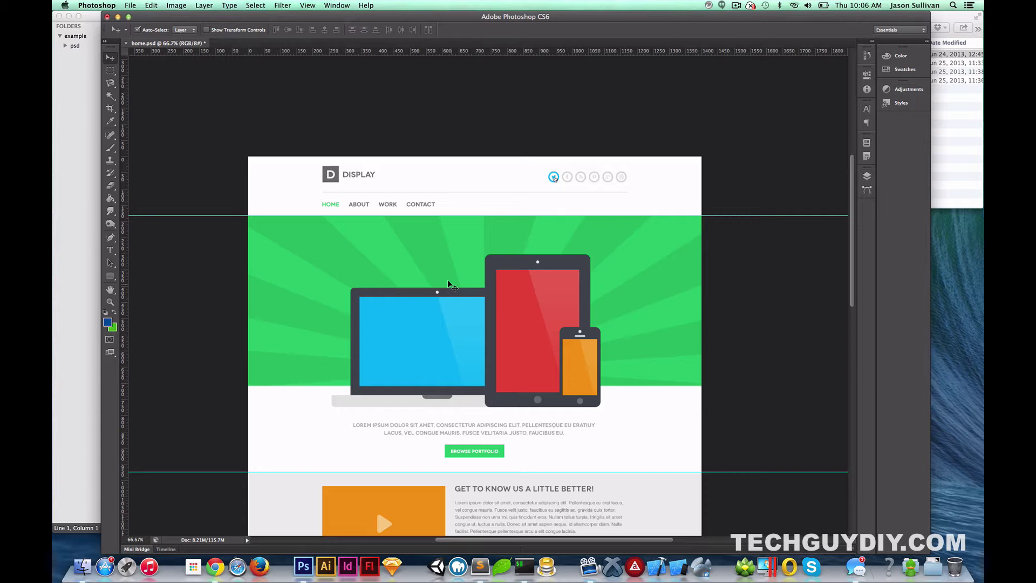
scroll(448, 281, down, 10)
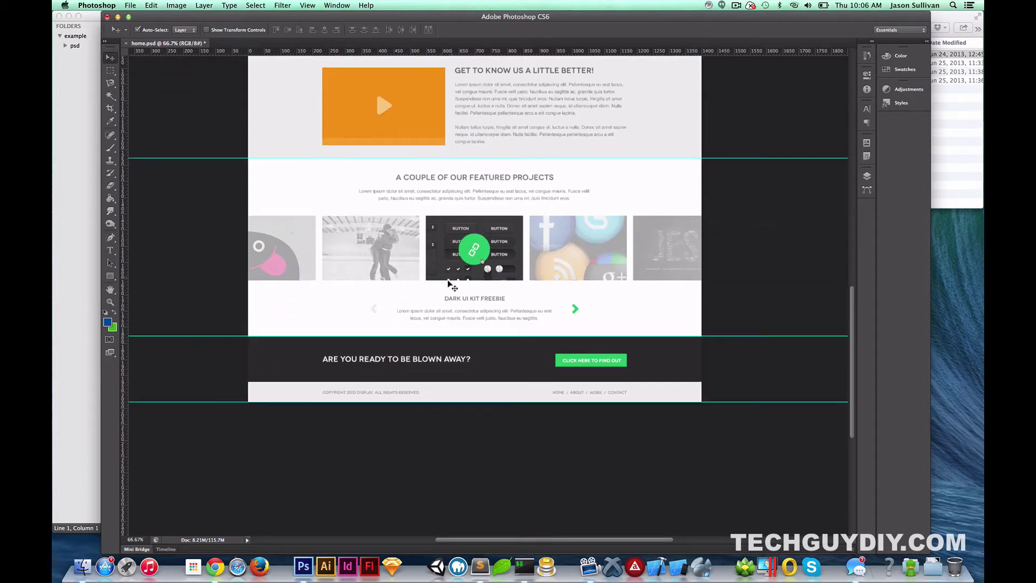
Remove the translucent overlays from the first two featured project thumbnails.
click(317, 246)
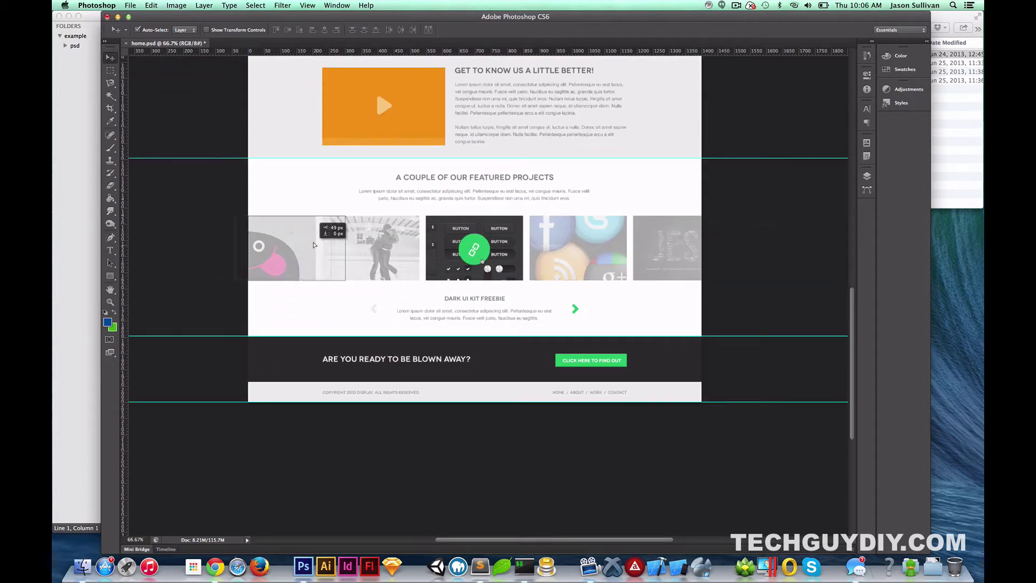
key(cmd+z)
drag(317, 246, 300, 331)
key(cmd+z)
drag(288, 254, 300, 308)
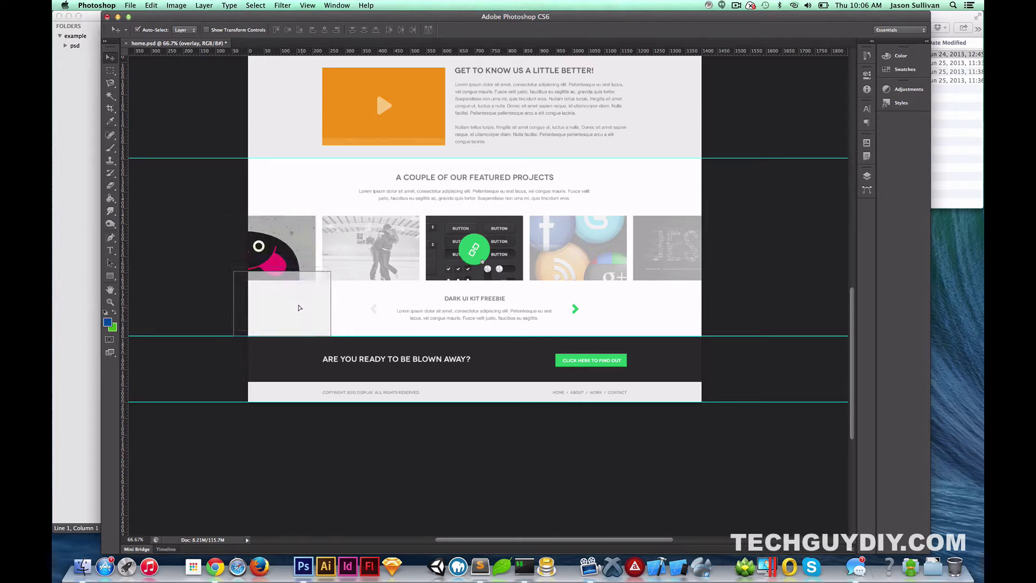
key(cmd+z)
drag(358, 269, 325, 354)
key(cmd+z)
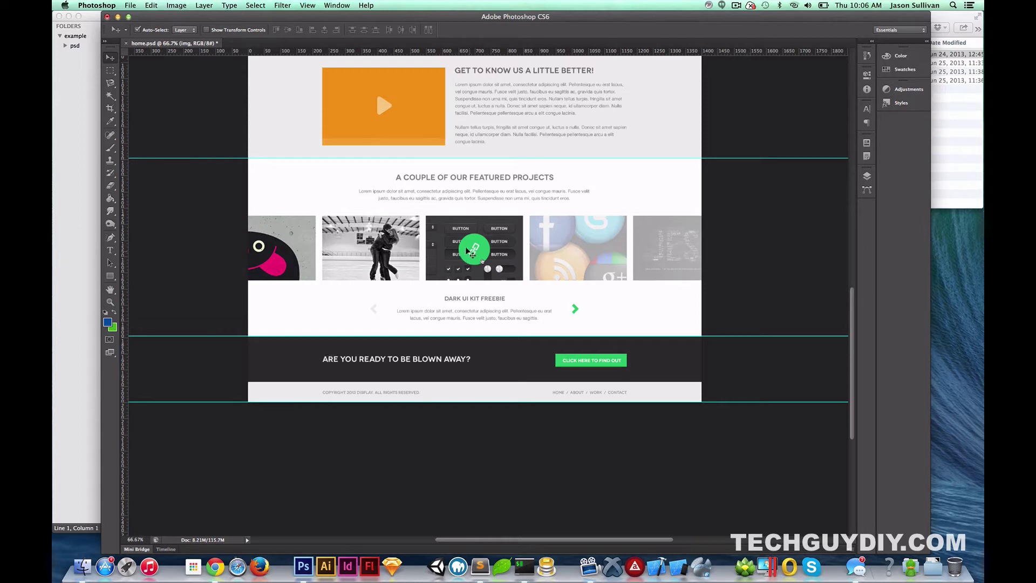
Move the green link icon left of the featured projects heading and delete the overlays from the two rightmost thumbnails.
key(super+alt+a)
drag(462, 249, 297, 182)
click(567, 249)
key(Delete)
click(643, 244)
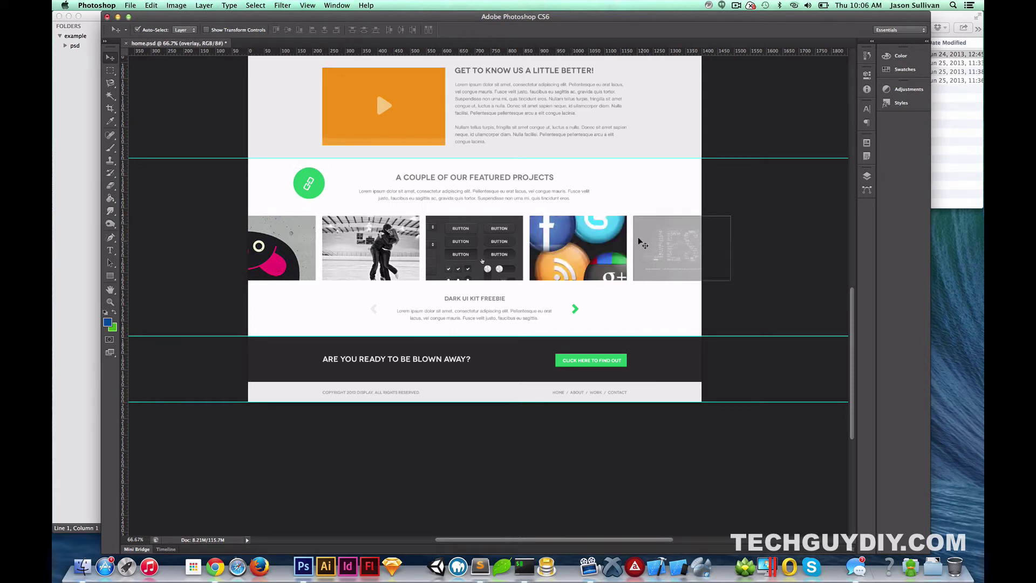
key(Delete)
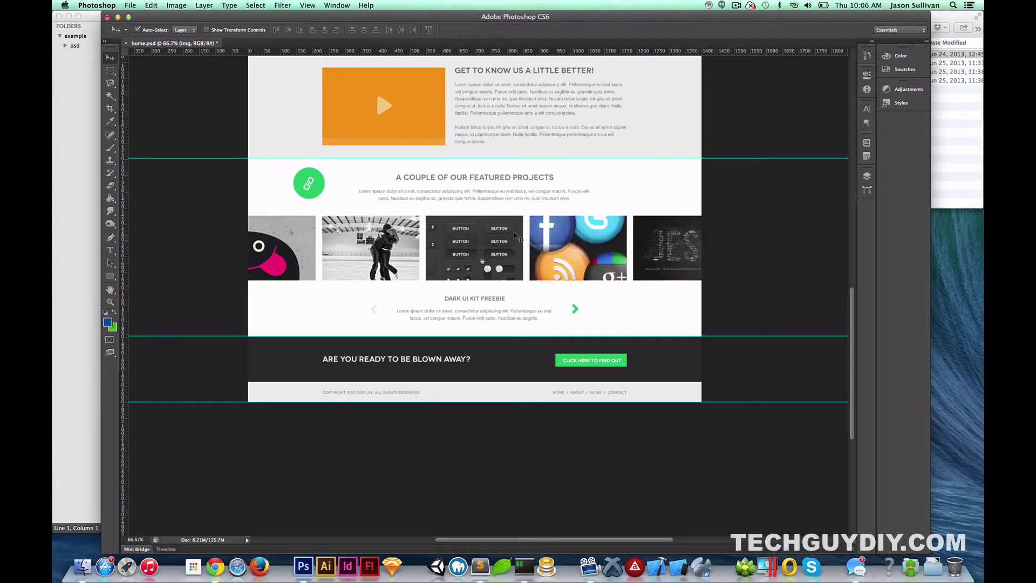
Delete the overlay from the middle project thumbnail and place both carousel arrows to the right of the featured projects heading.
click(481, 263)
key(Delete)
drag(573, 309, 659, 184)
drag(370, 309, 641, 182)
Copy the merged banner artwork, from the guide below the navigation to just under the devices, into a new 1400 × 609 px document.
scroll(482, 253, up, 10)
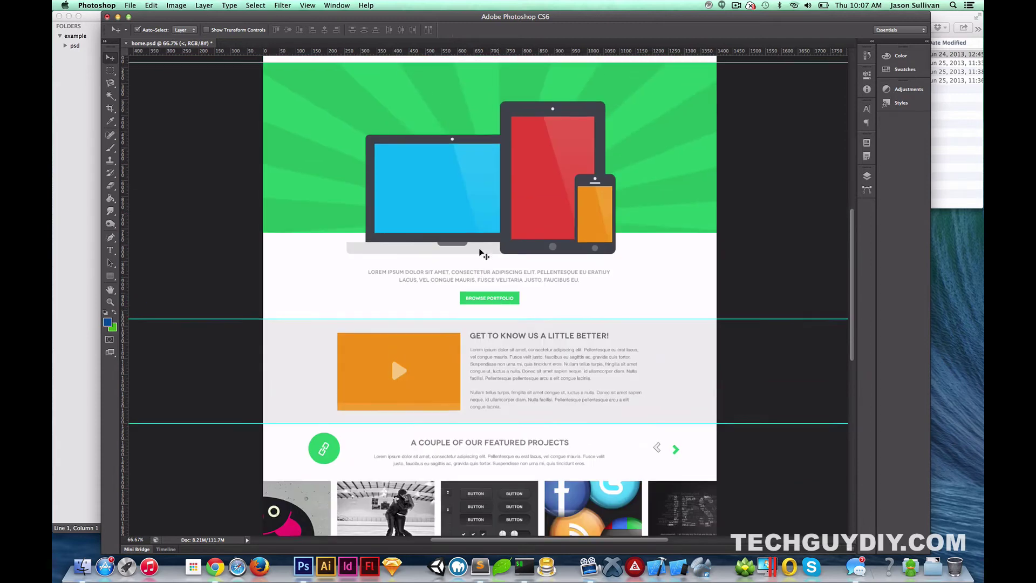
scroll(483, 254, up, 2)
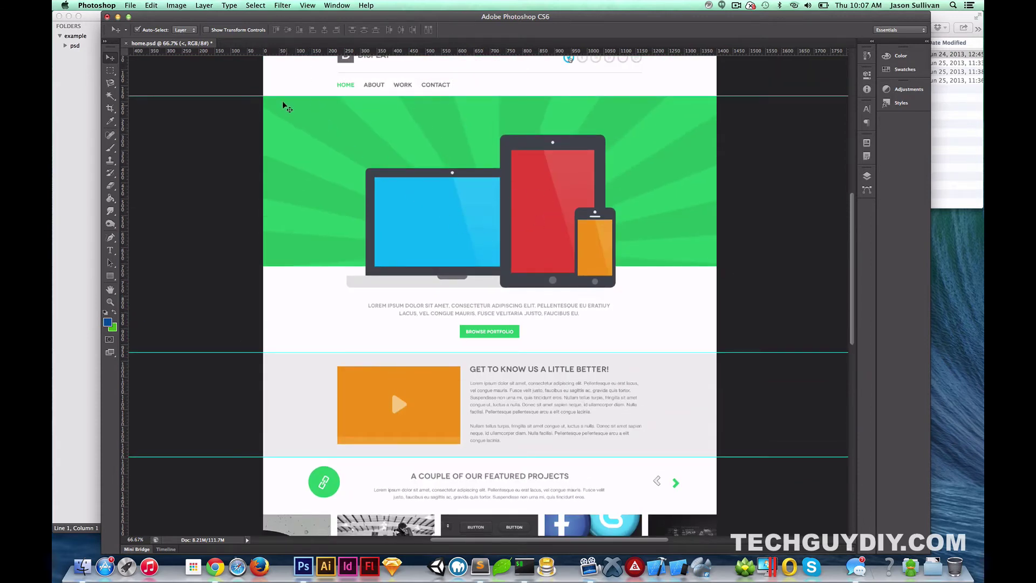
key(m)
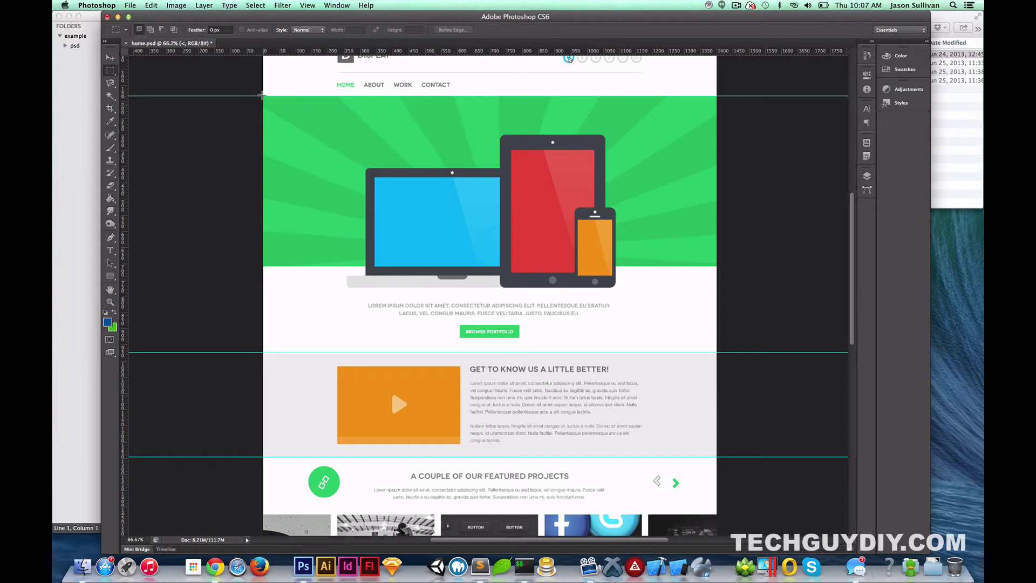
drag(261, 95, 802, 290)
key(super+c)
key(super+n)
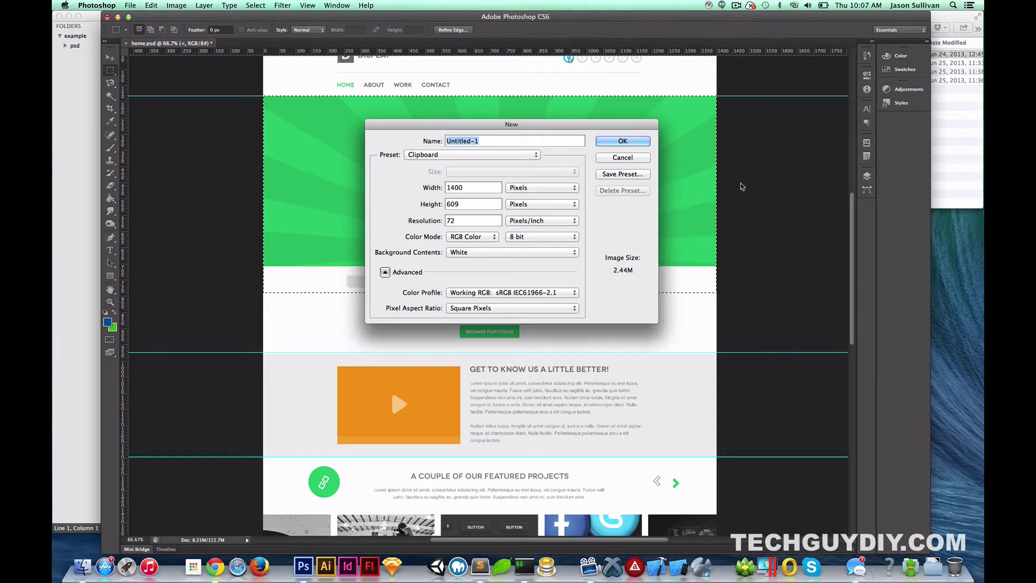
key(Return)
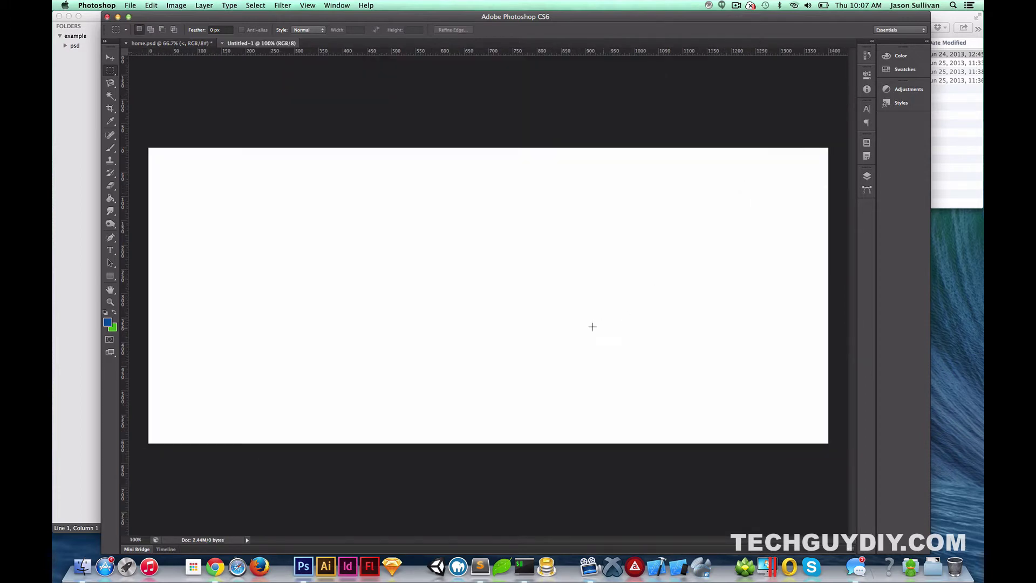
key(super+v)
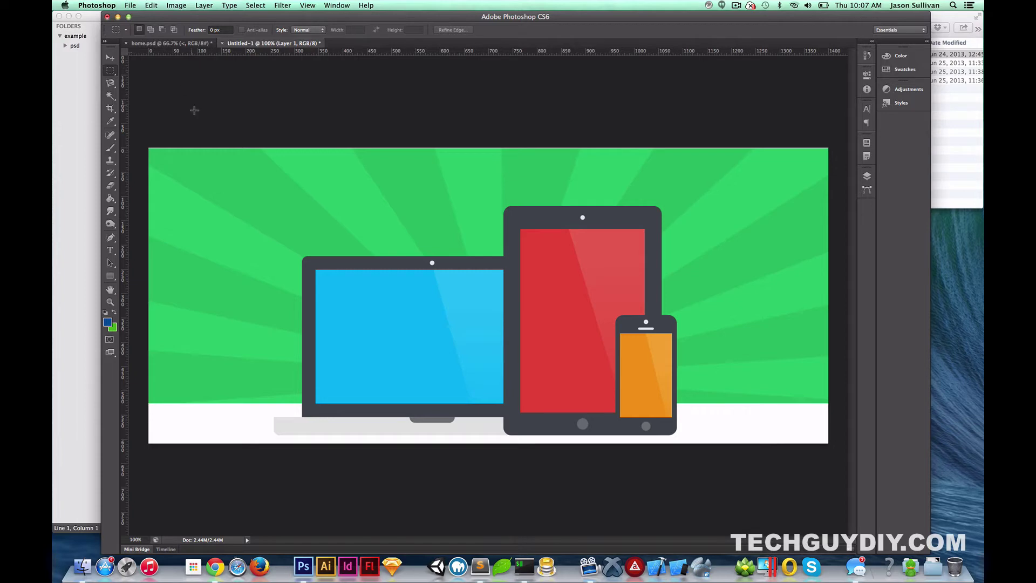
Set up a Save for Web export of the banner as a JPEG at maximum quality, 100.
click(180, 2)
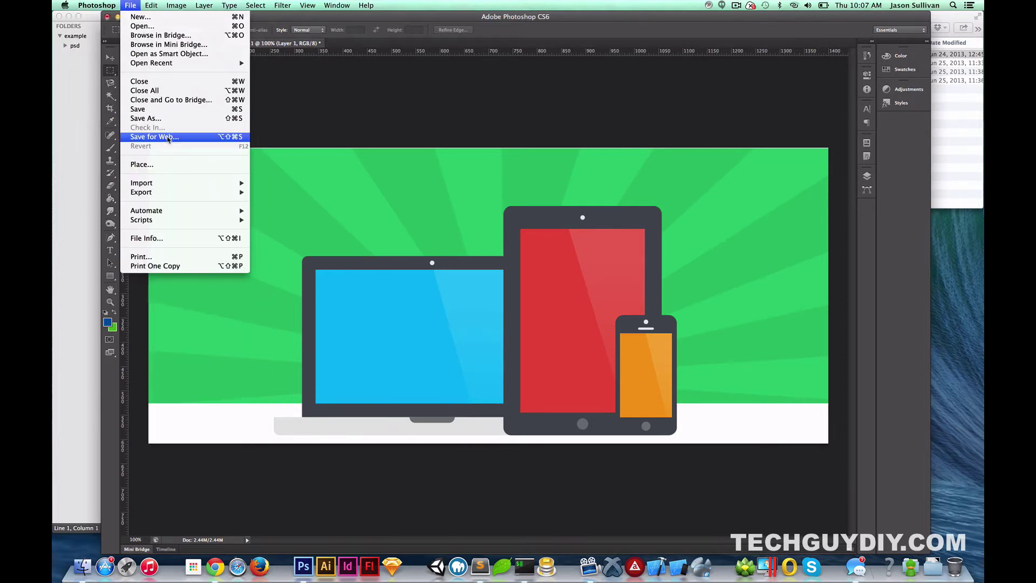
click(168, 139)
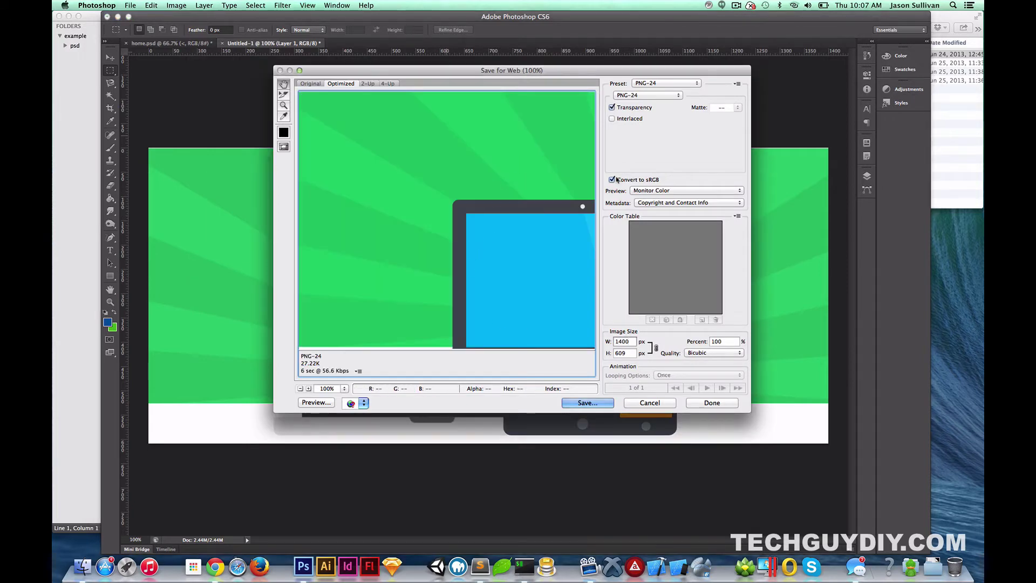
click(632, 96)
click(626, 82)
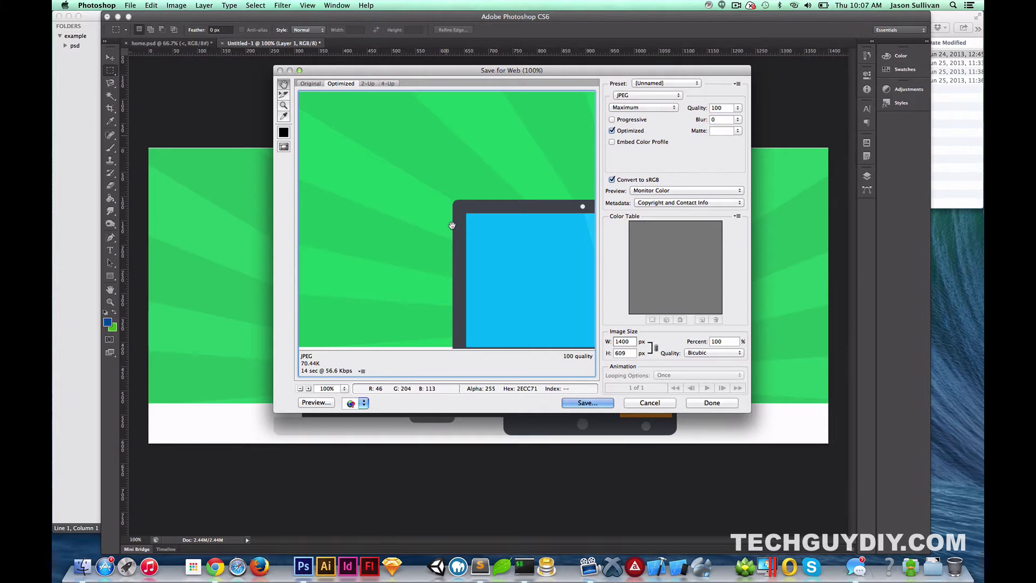
Start saving the optimized banner and choose the example folder inside Downloads > Display as its location.
key(Return)
scroll(452, 267, down, 5)
scroll(452, 275, down, 6)
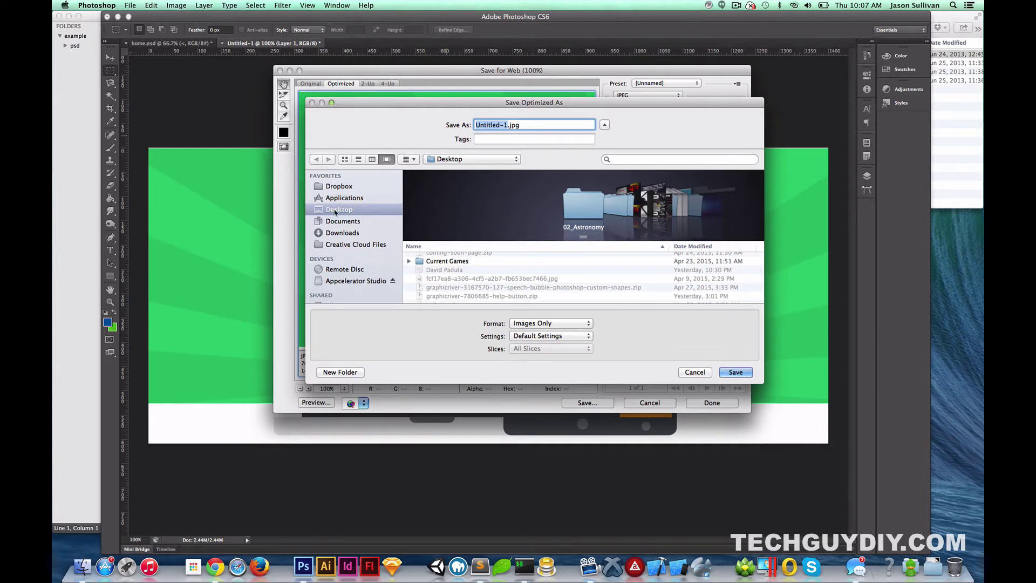
scroll(502, 282, down, 8)
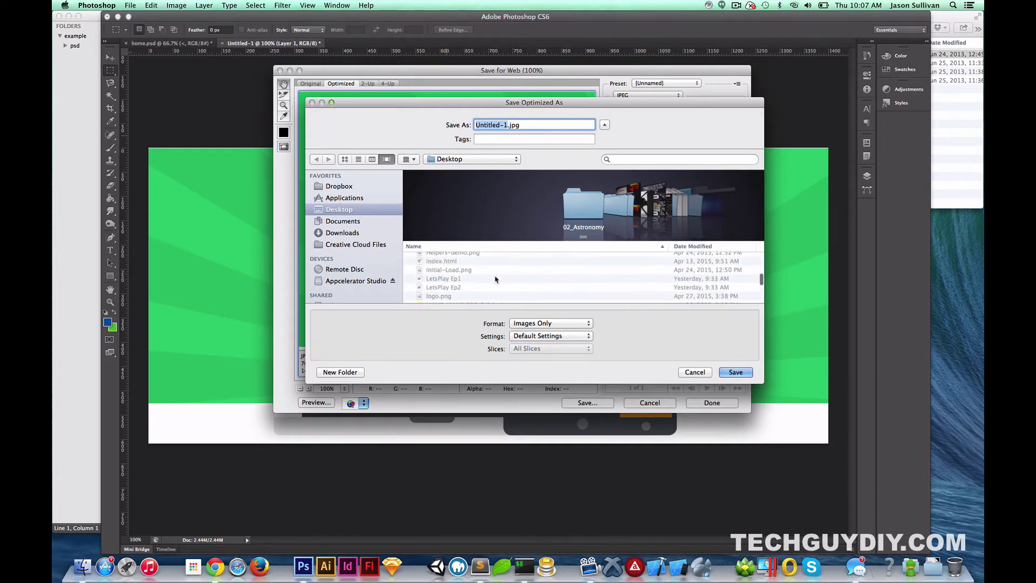
scroll(496, 279, down, 2)
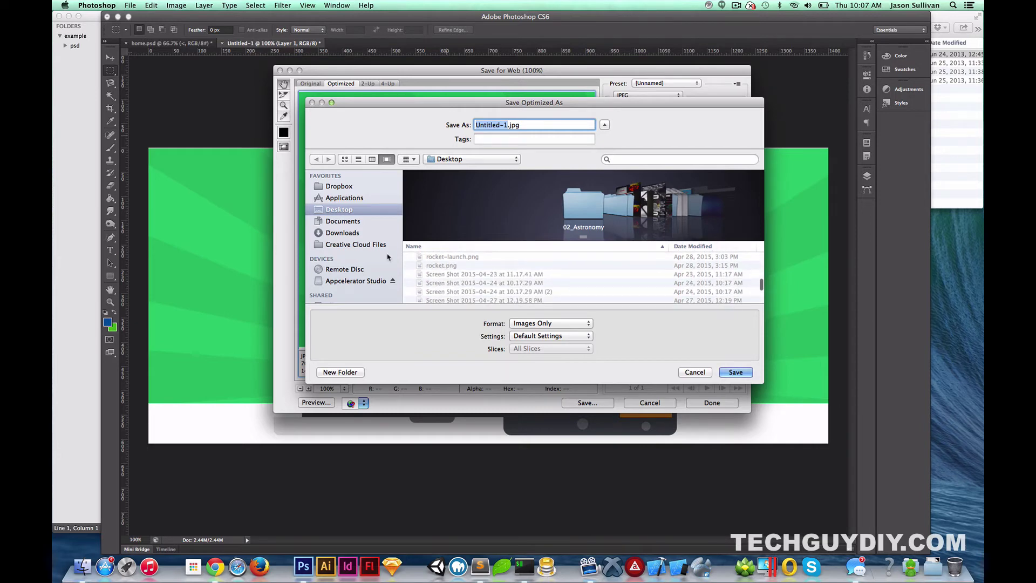
click(342, 232)
scroll(438, 269, down, 5)
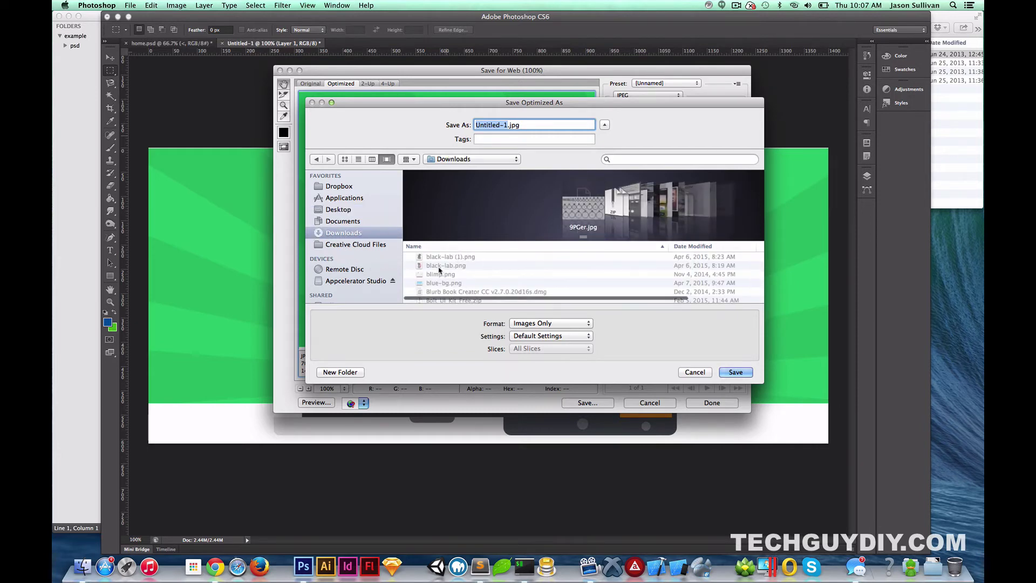
scroll(438, 270, down, 10)
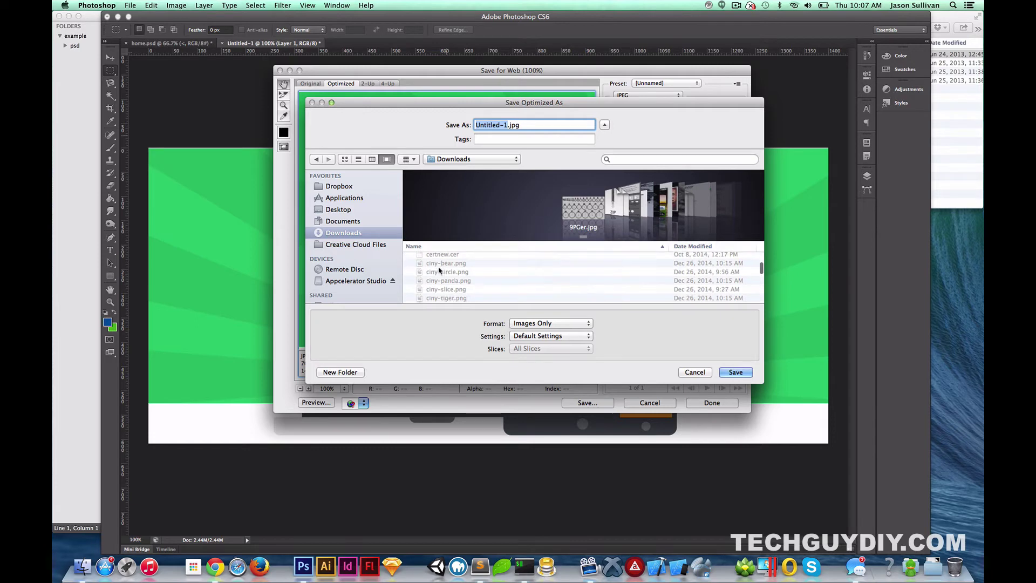
scroll(438, 270, down, 10)
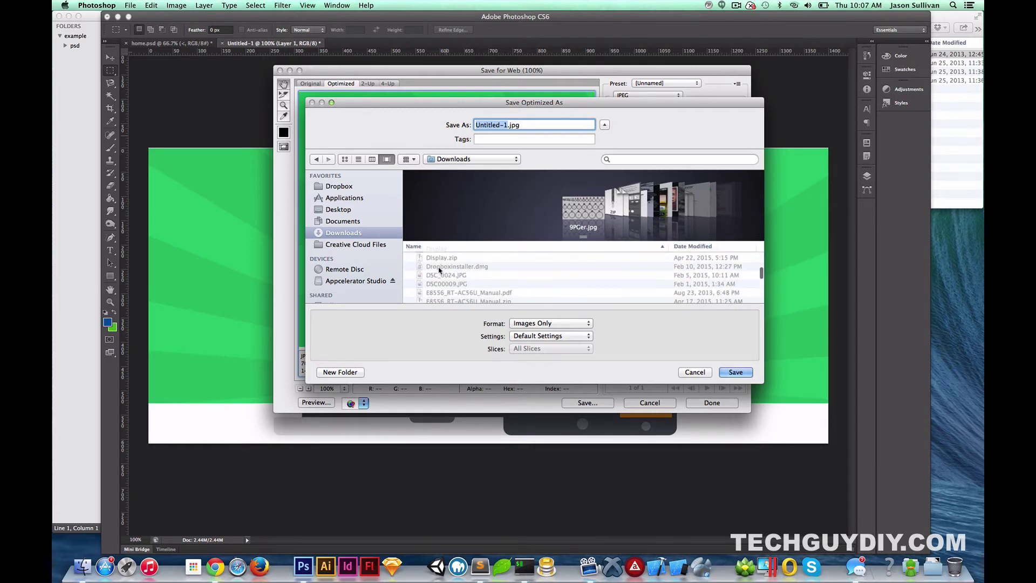
scroll(440, 270, up, 2)
double_click(441, 285)
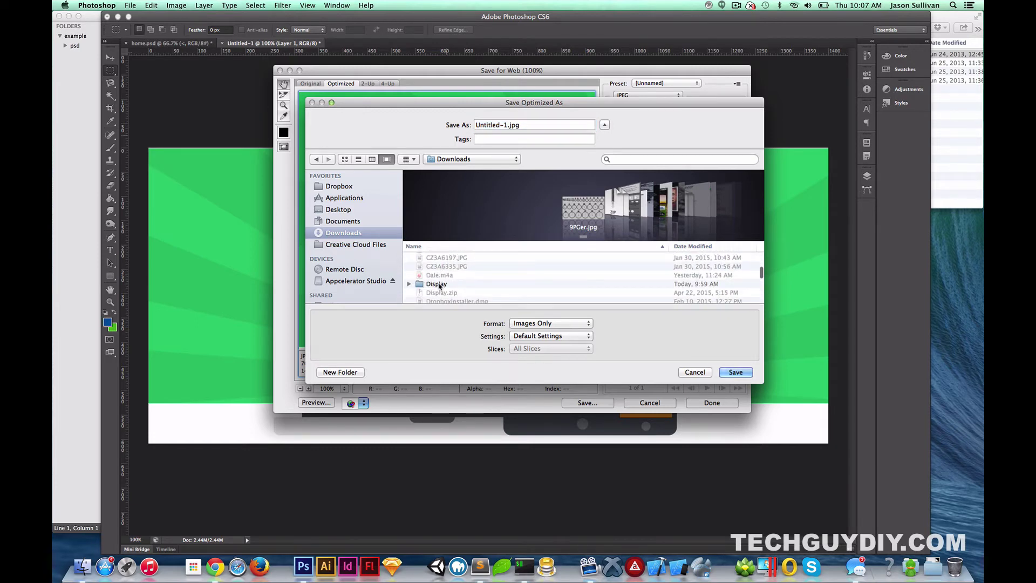
double_click(434, 258)
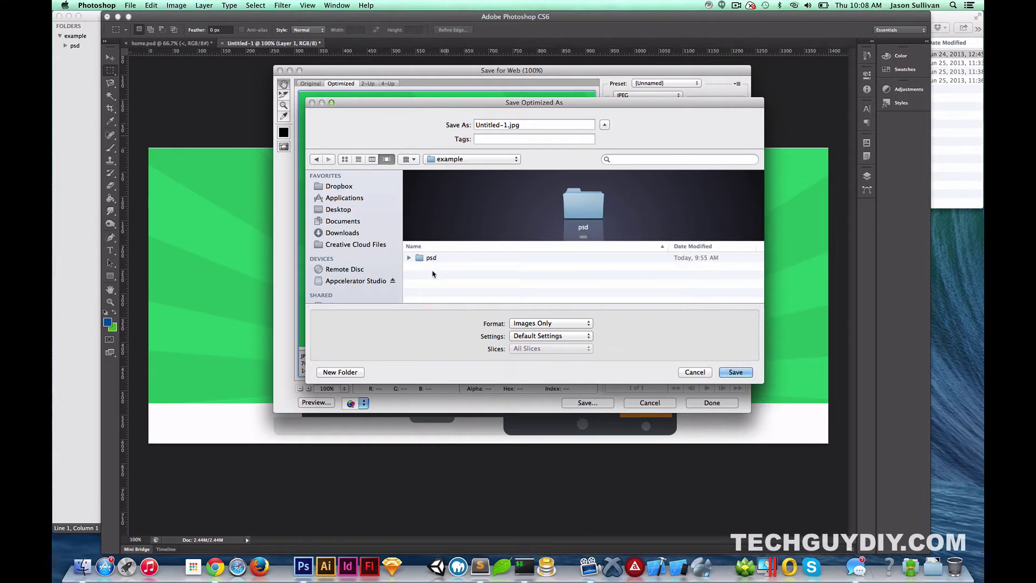
Create a folder named images in the example folder and save the banner JPEG there as slide.
click(340, 372)
text(images)
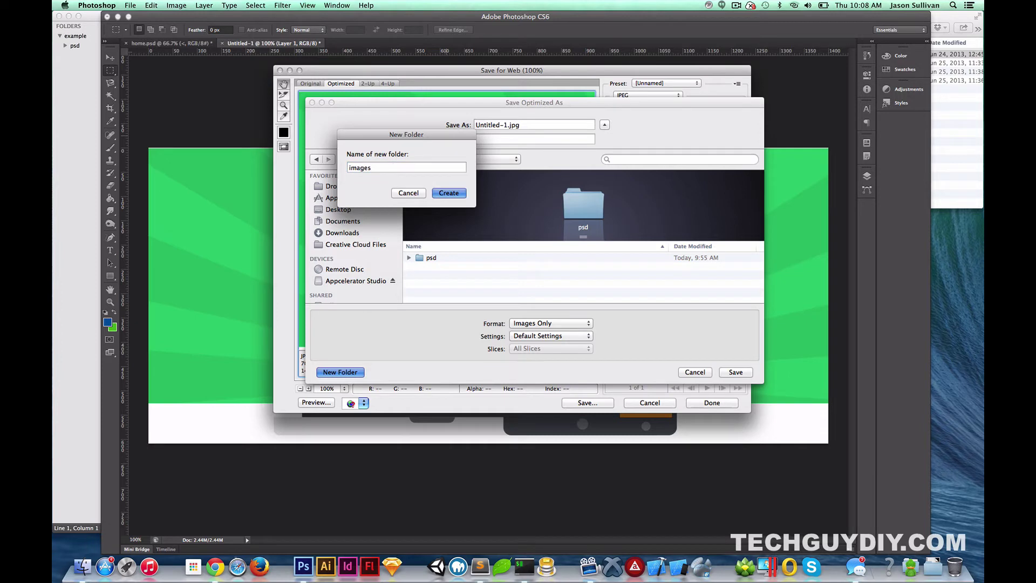
key(Return)
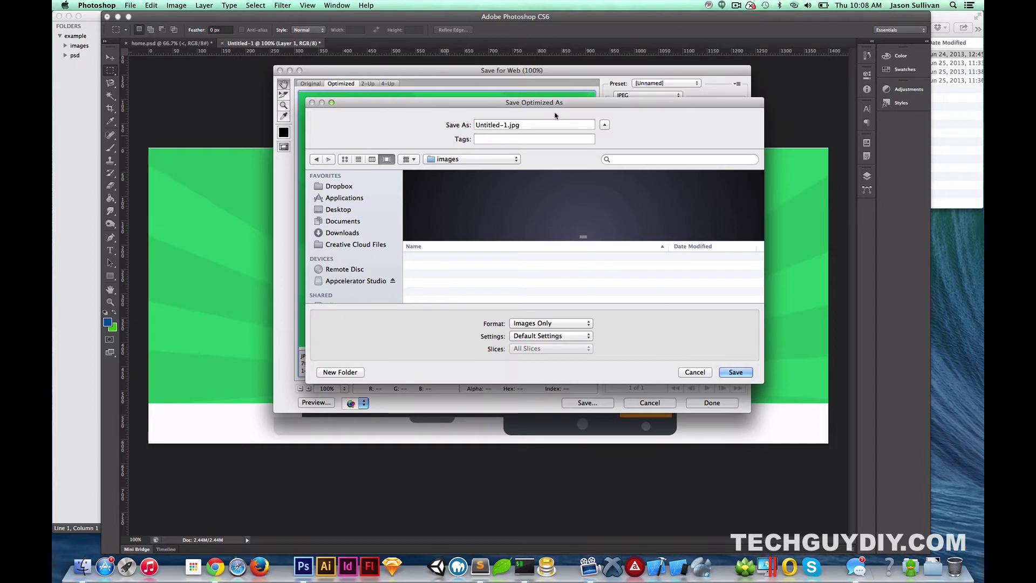
click(506, 124)
text(slide)
key(Return)
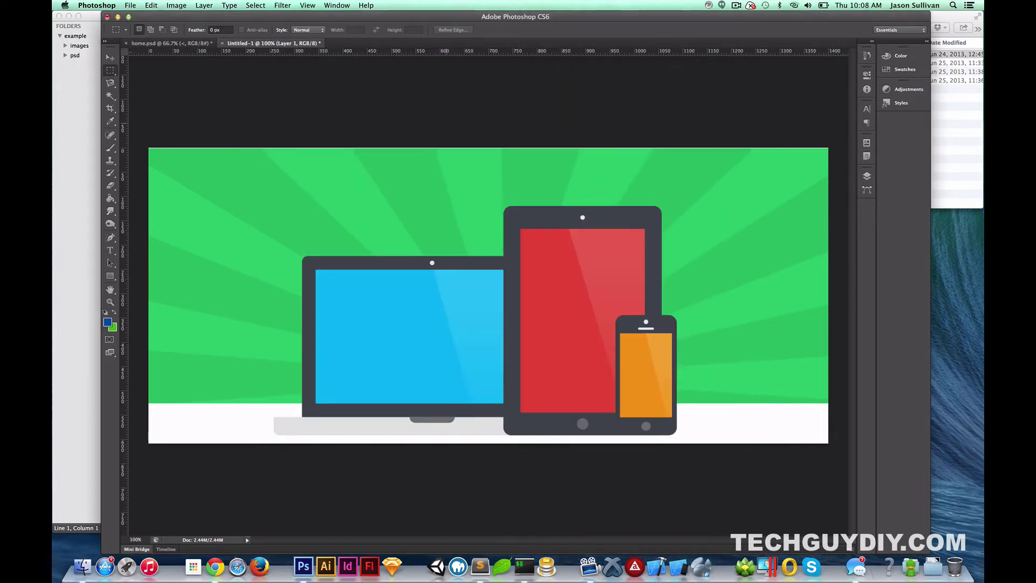
Close the temporary banner document and clear the banner selection in home.psd, returning to the Move tool.
key(super+w)
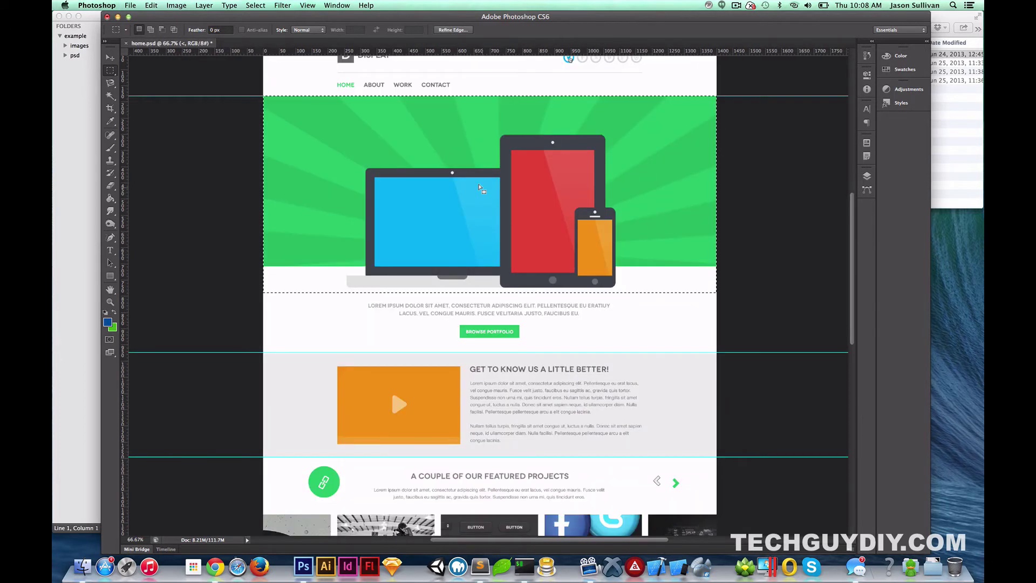
click(485, 185)
click(445, 301)
key(v)
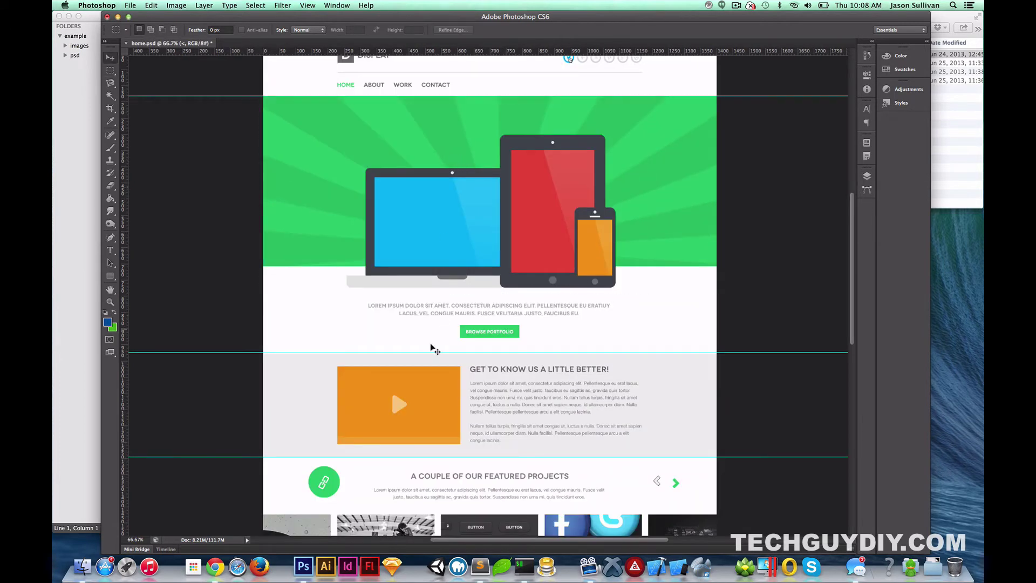
Rasterize the link symbol and green circle layers beside the featured projects heading and merge them into one layer.
click(324, 483)
click(323, 482)
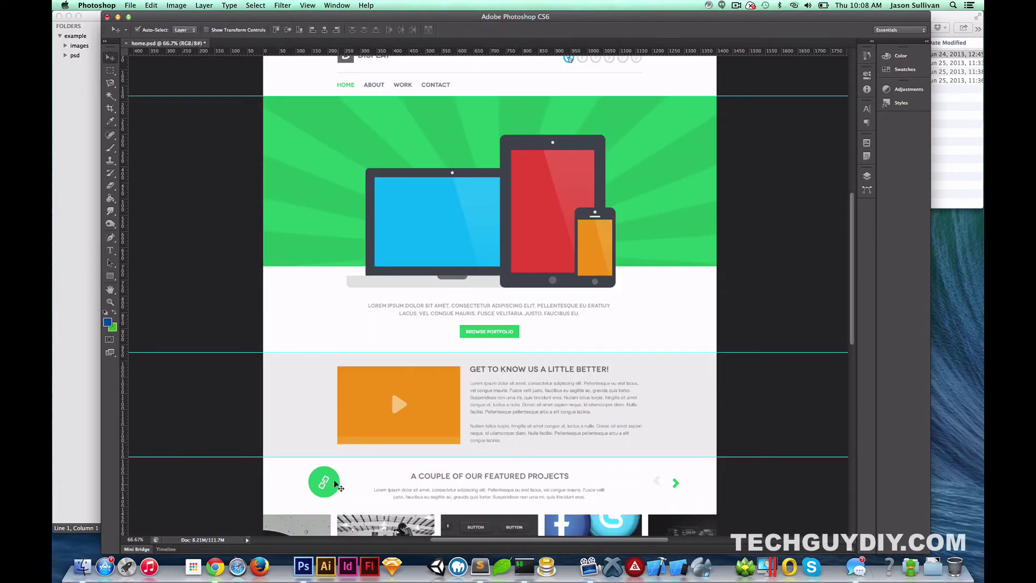
click(867, 177)
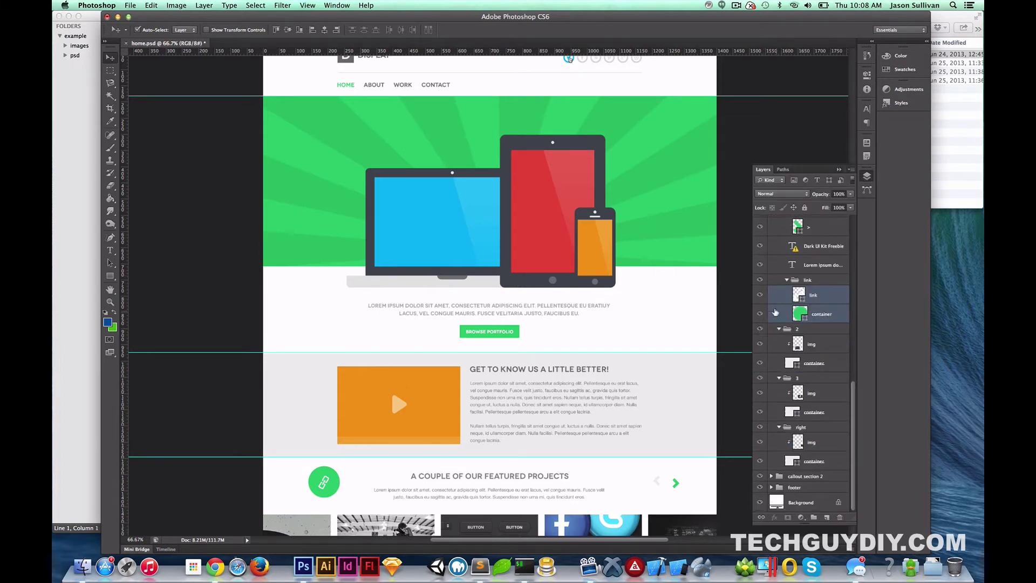
right_click(778, 294)
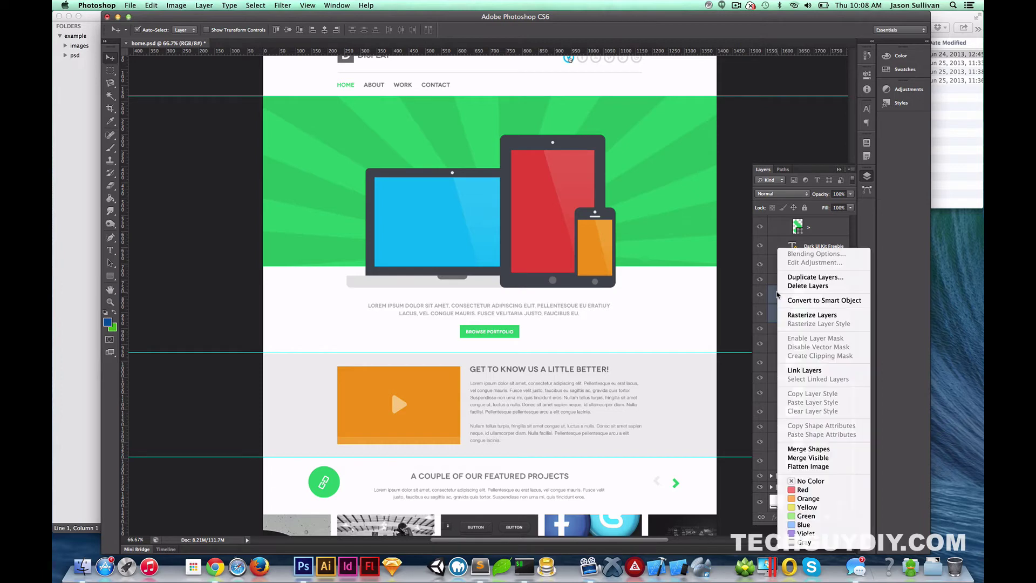
click(810, 449)
right_click(780, 315)
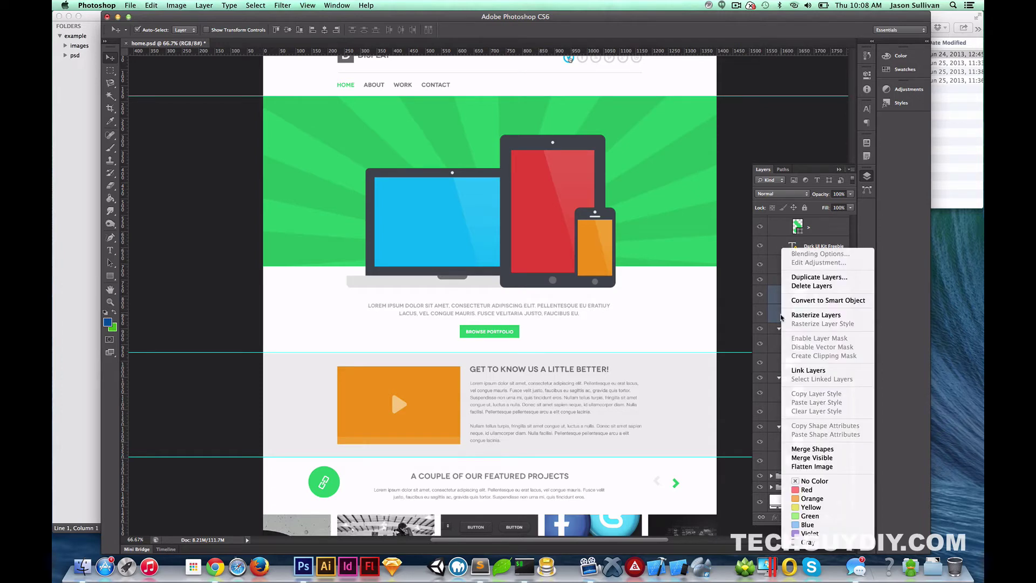
click(826, 316)
right_click(775, 302)
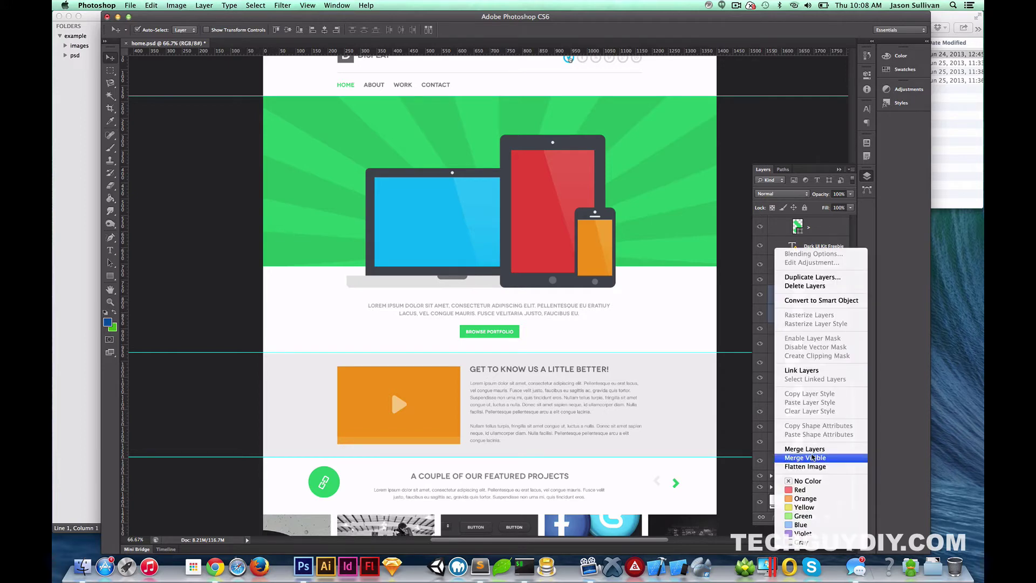
click(804, 449)
Move the merged link icon to the blank area beside the callout text and copy it into a new 97 × 97 px document.
drag(302, 481, 337, 347)
key(m)
key(super+c)
key(super+n)
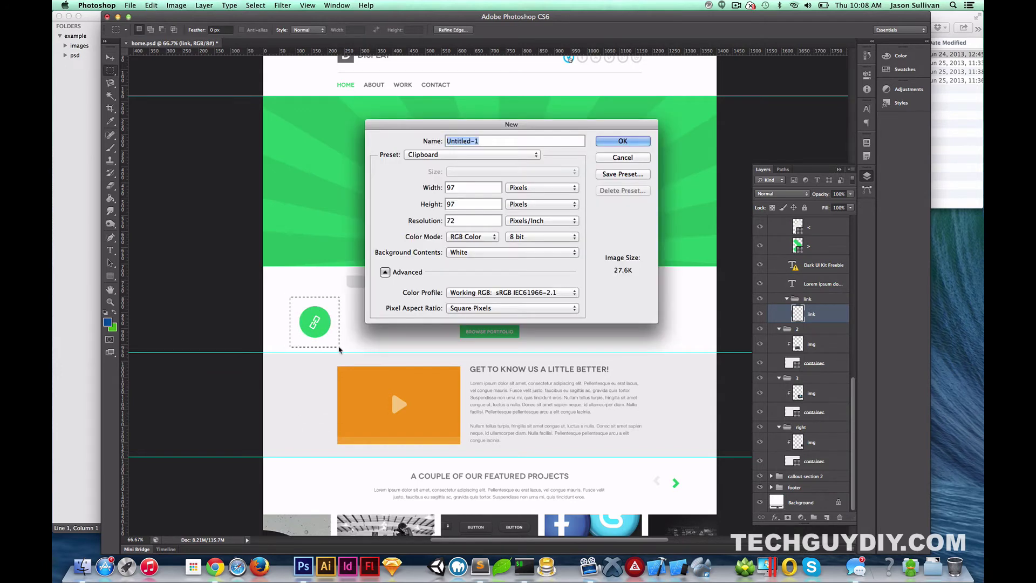
key(Return)
key(super+v)
Convert the new document's white Background to a regular layer and delete it, keeping only the link icon layer.
double_click(836, 243)
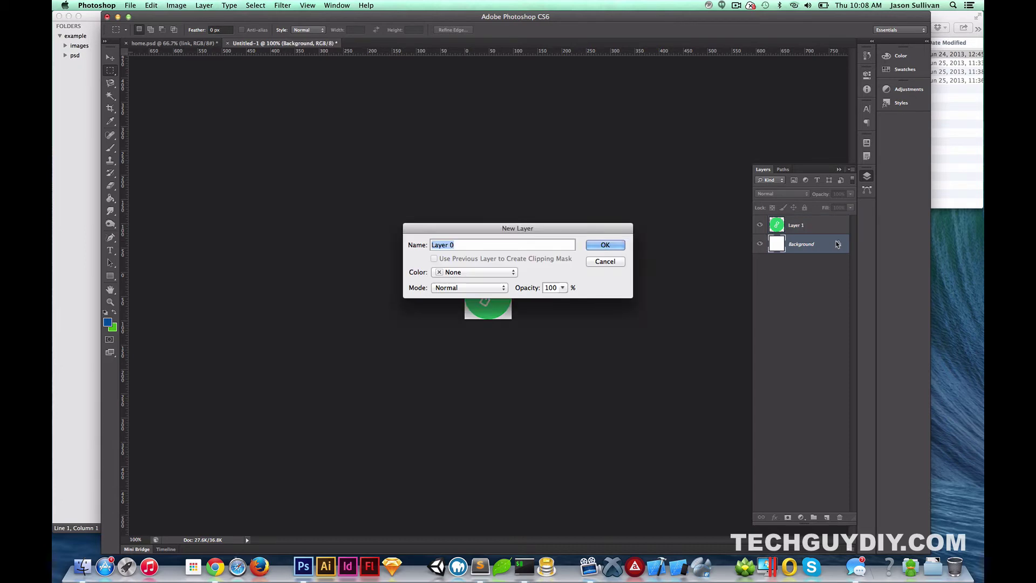
key(Return)
key(v)
key(Delete)
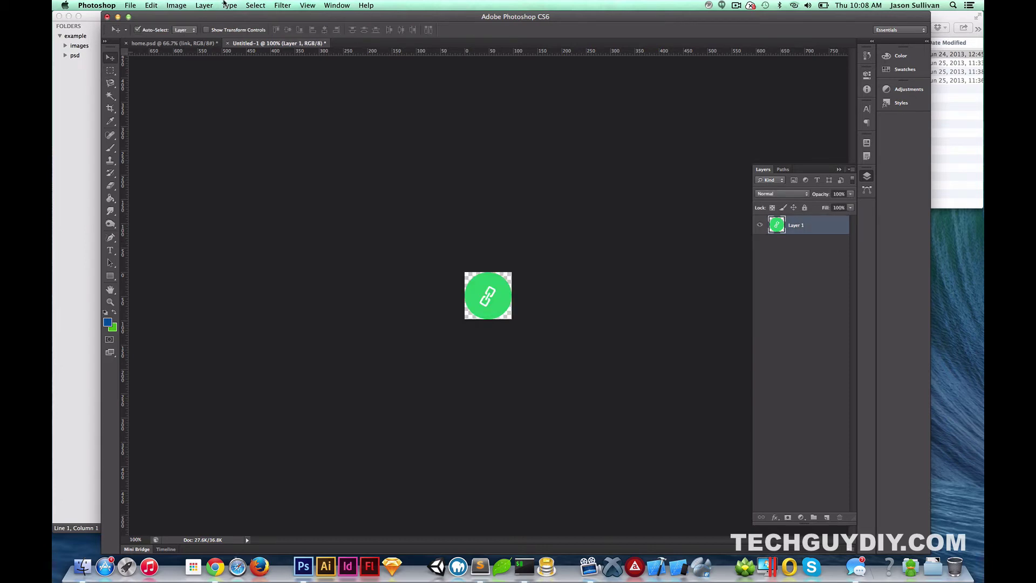
Set up a Save for Web export of the link icon as PNG-24 with transparency and start saving it.
click(133, 5)
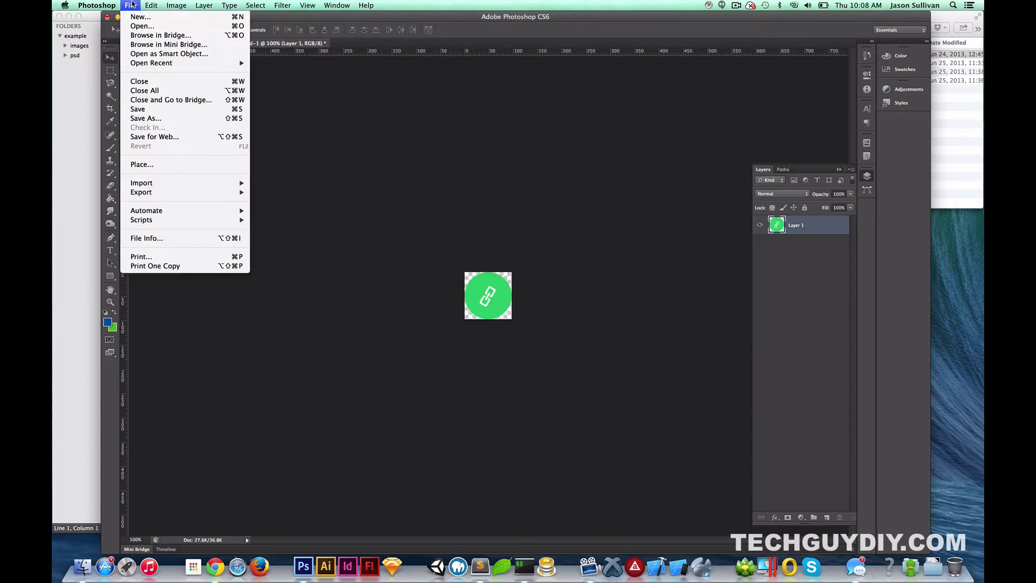
click(156, 137)
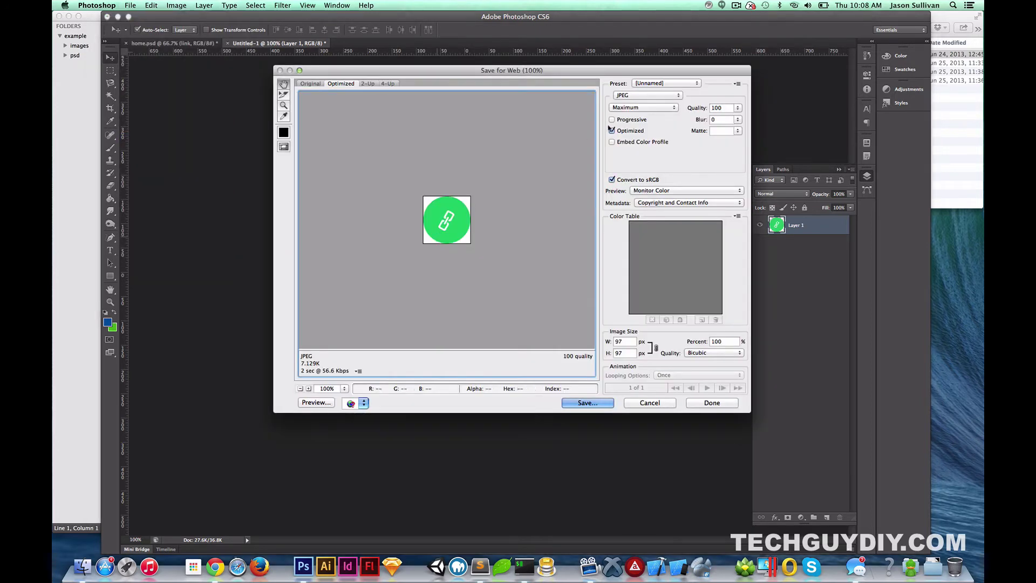
click(638, 95)
click(637, 110)
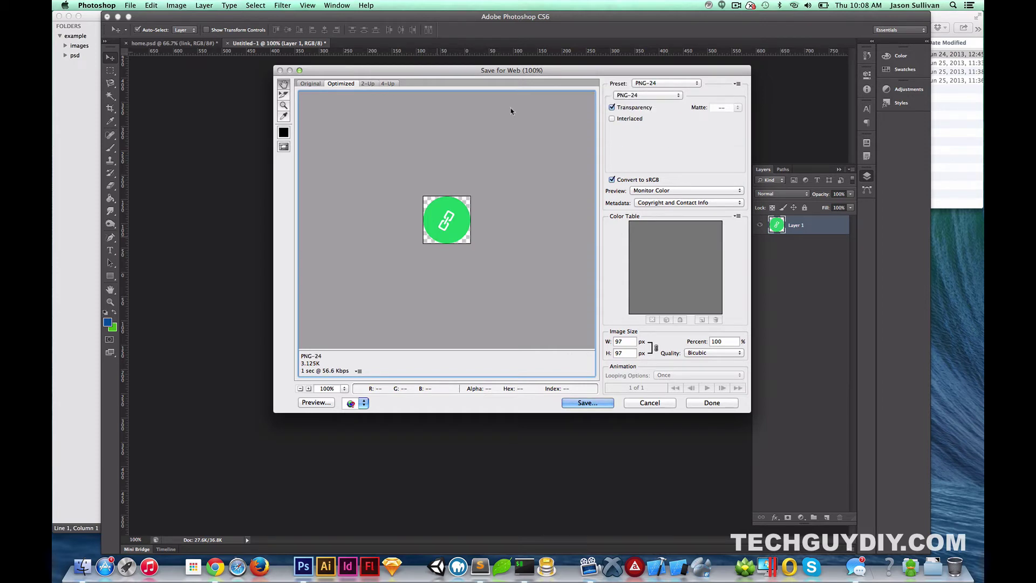
key(Return)
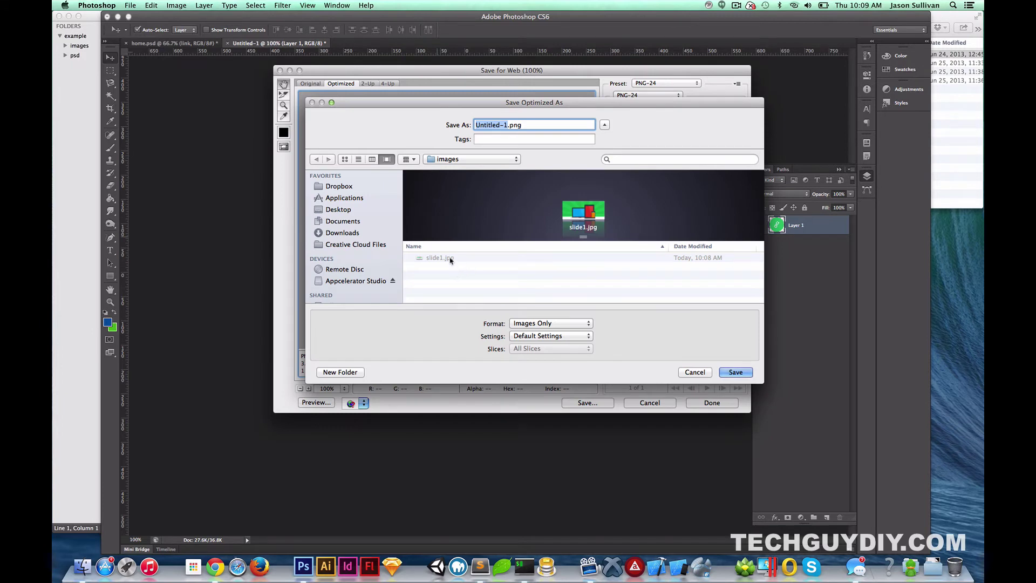
Save the PNG in the images folder as link-icon and close the temporary document without saving it.
text(link-icon)
key(Return)
key(super+w)
click(496, 187)
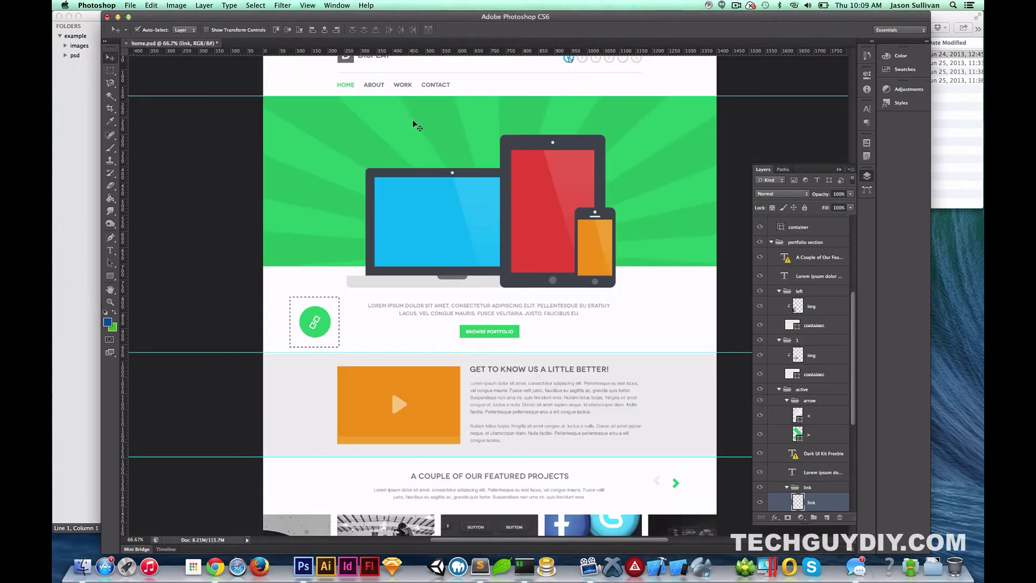
Draw a rectangular marquee selection around the complete D DISPLAY logo in the page header.
scroll(516, 229, down, 2)
scroll(515, 229, up, 10)
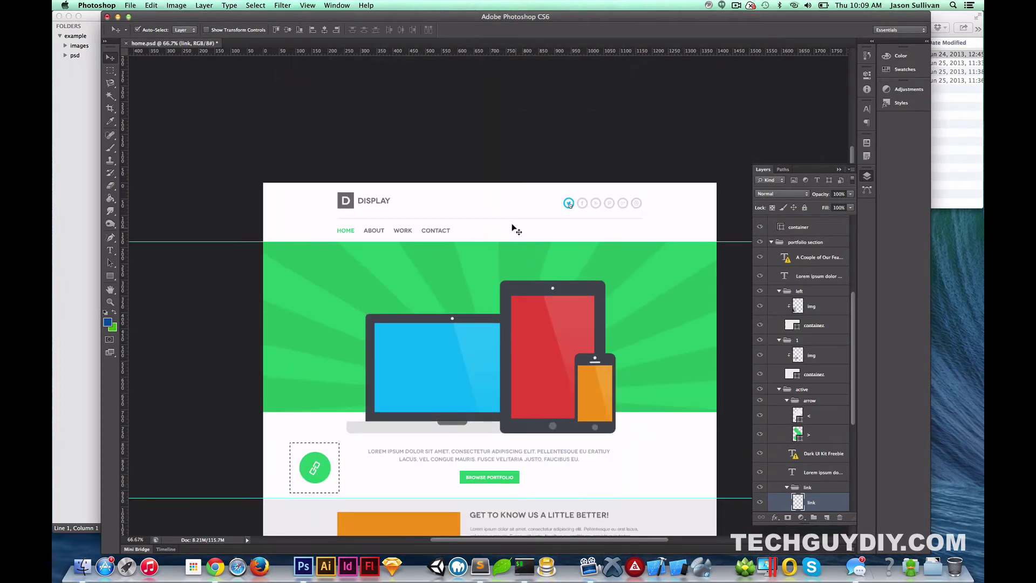
drag(345, 200, 370, 198)
key(super+z)
key(m)
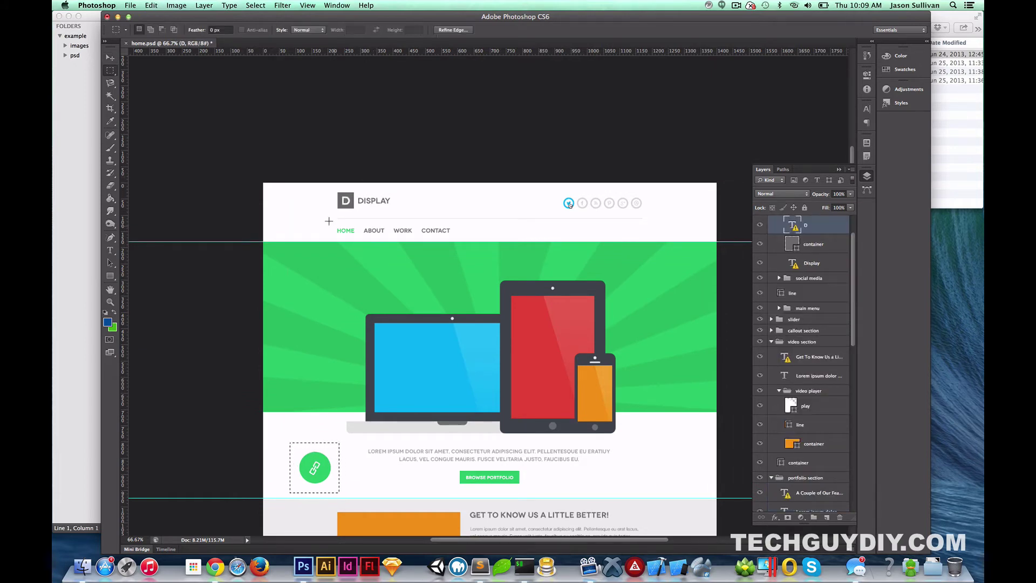
drag(334, 188, 391, 210)
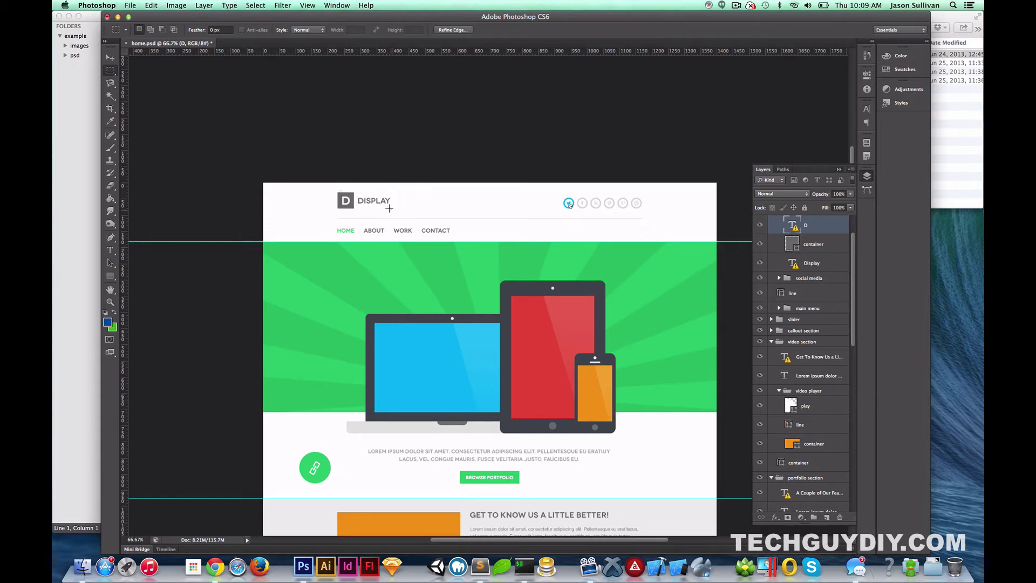
Copy the logo merged from all its layers and paste it into a new clipboard-sized document.
right_click(342, 202)
click(321, 222)
key(ctrl+shift+c)
key(ctrl+n)
key(Return)
key(ctrl+v)
Export the logo with Save for Web as a PNG-24 named logo in the images folder.
click(151, 5)
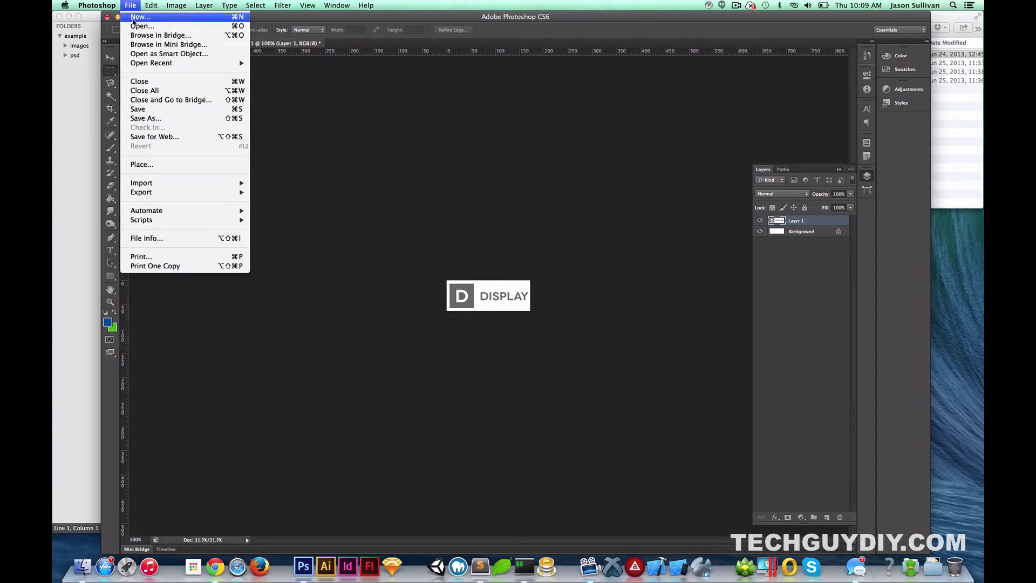
click(161, 137)
key(Return)
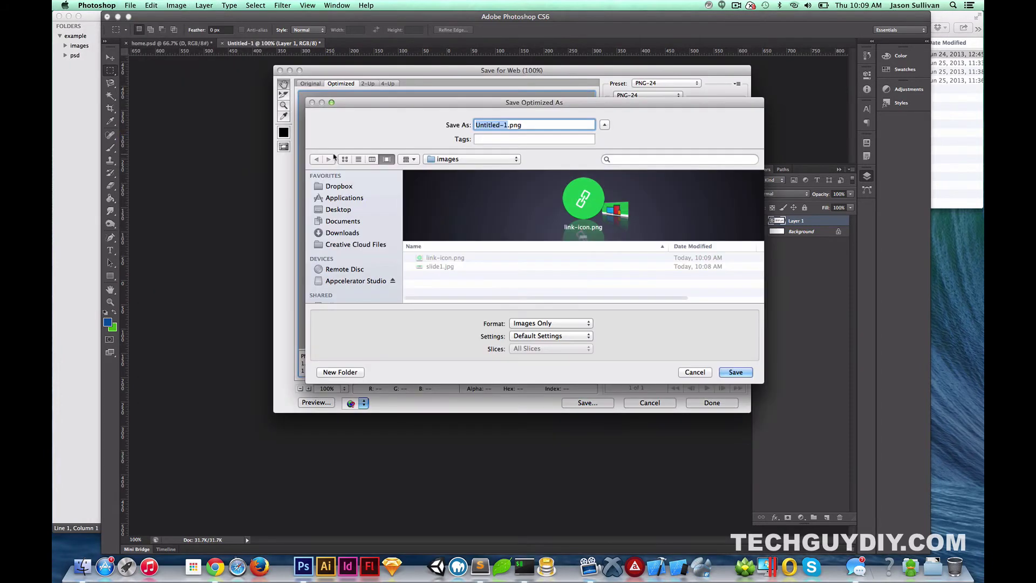
text(display)
key(Return)
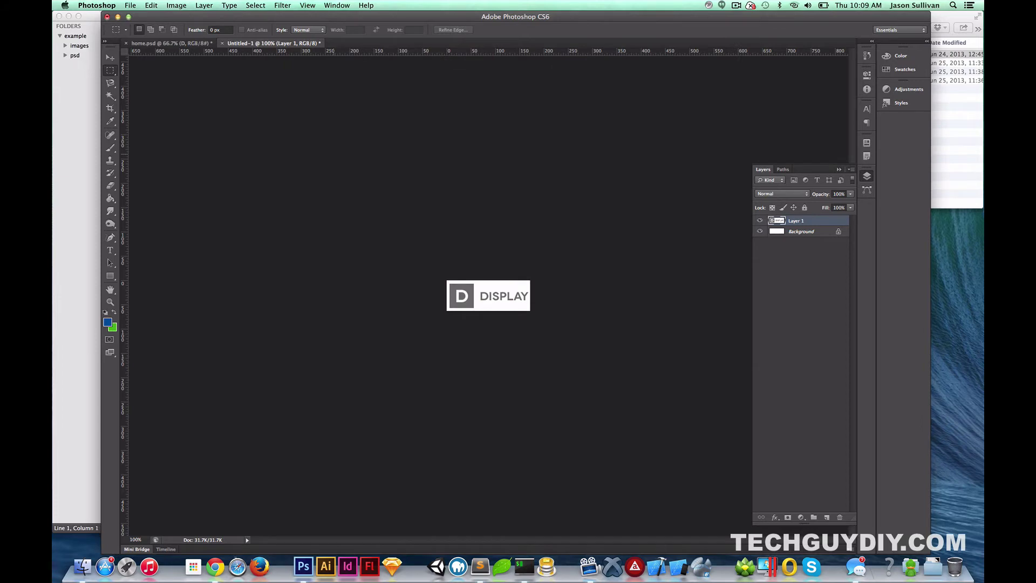
Close the temporary logo document without saving it and clear the logo selection in home.psd.
key(super+w)
key(super+d)
key(super+d)
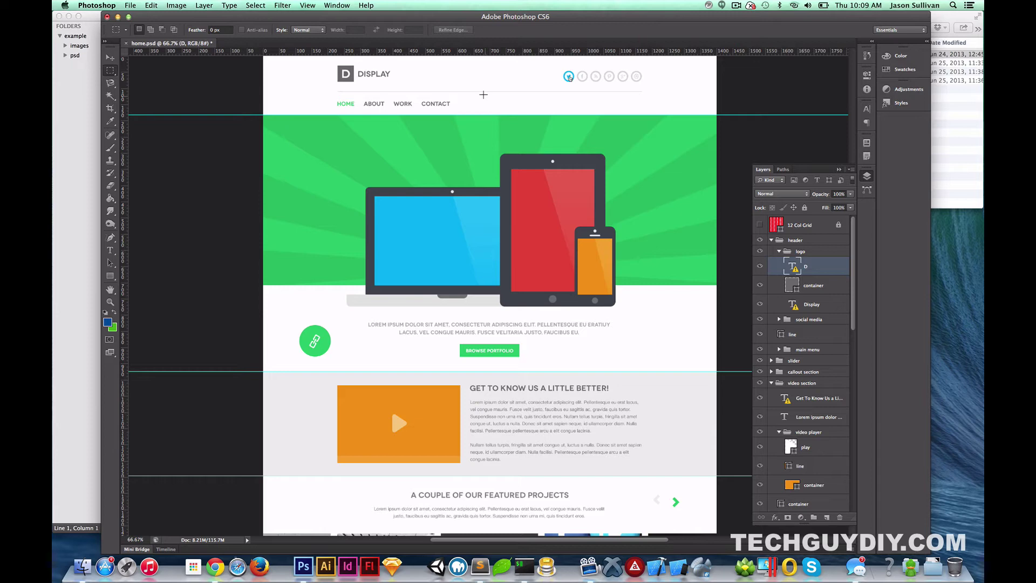
Merge the img and container layers of the cut-off cartoon picture in the left group of the portfolio section.
scroll(483, 95, down, 10)
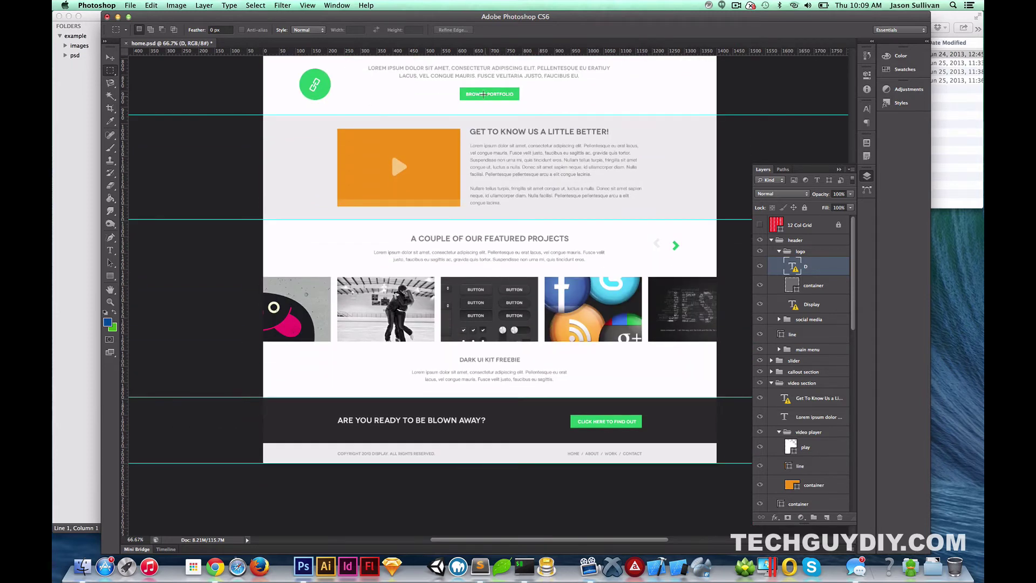
key(v)
click(320, 300)
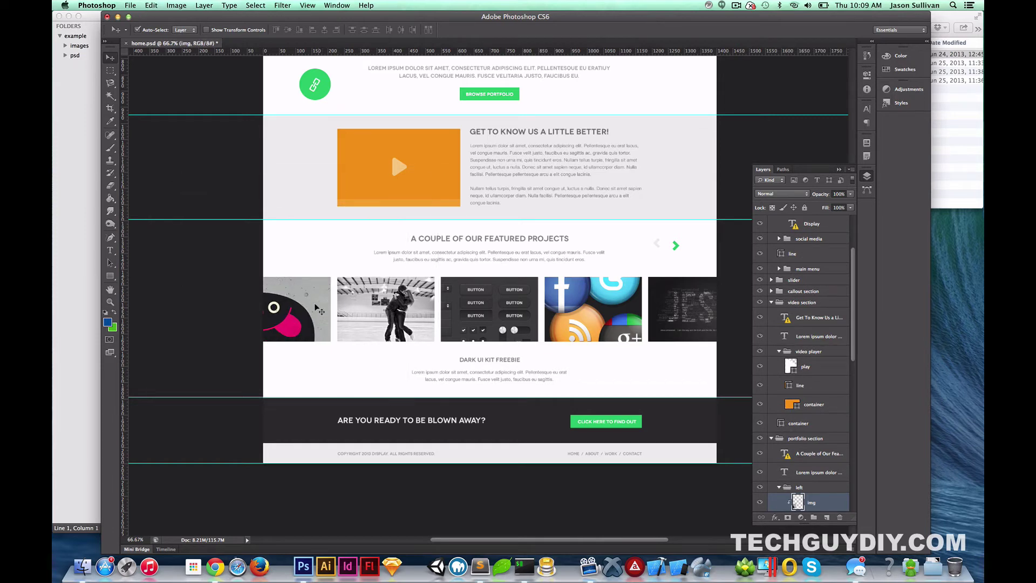
scroll(804, 456, down, 5)
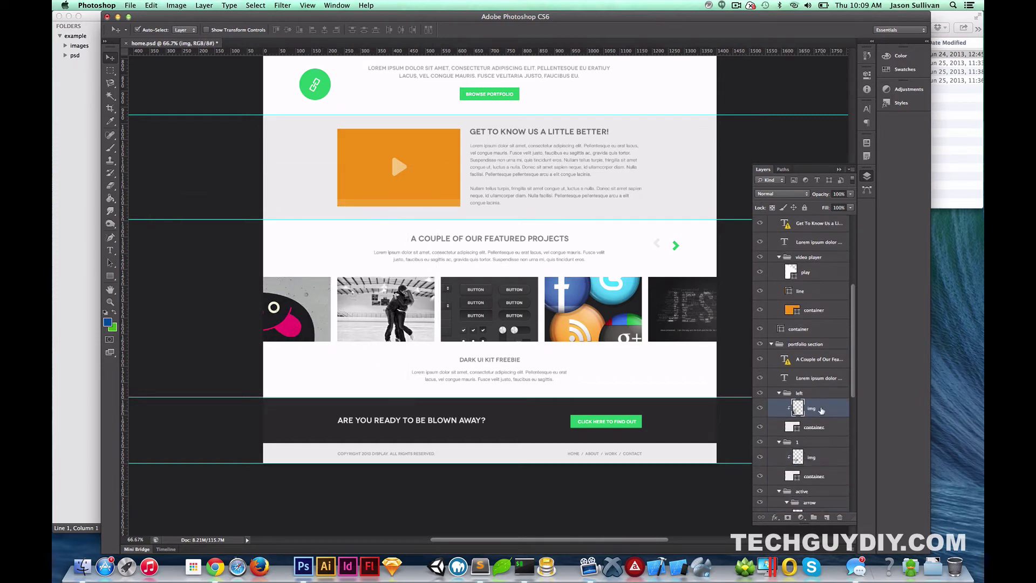
shift+click(836, 426)
right_click(837, 426)
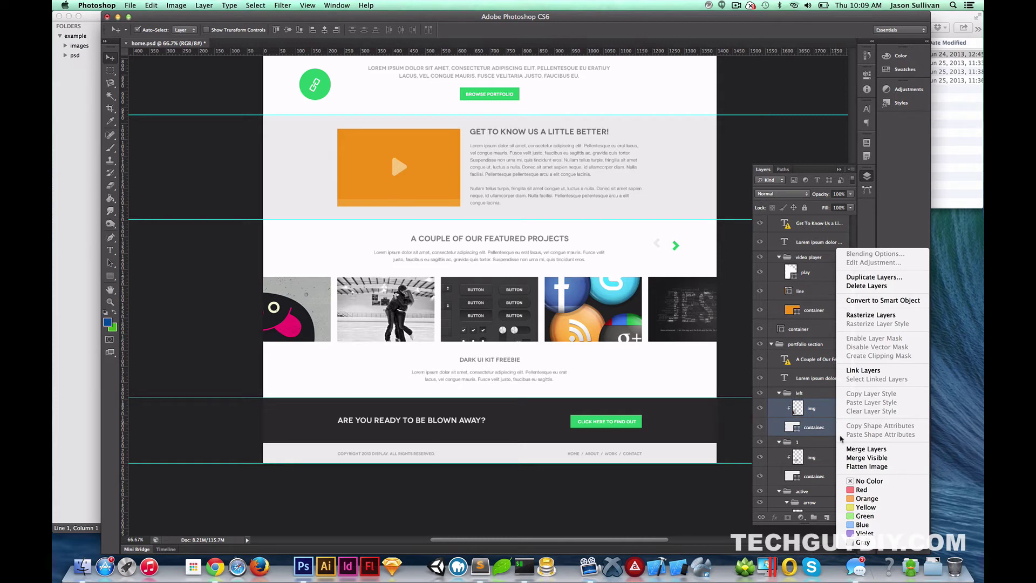
click(846, 449)
Move the merged cartoon picture fully onto the page and draw a rectangular marquee around it.
drag(277, 296, 379, 269)
key(m)
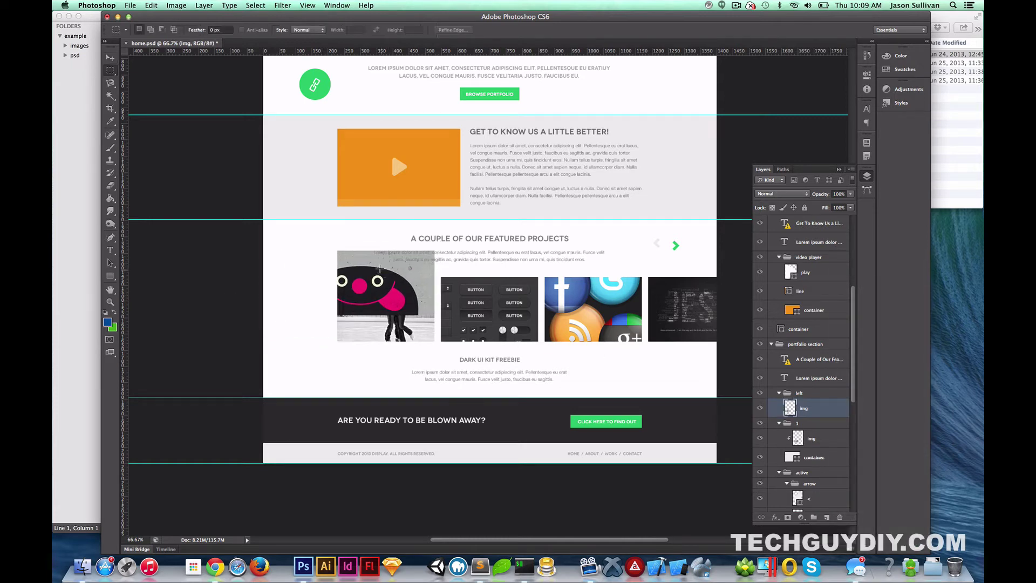
drag(332, 243, 463, 329)
Copy the selected cartoon picture and paste it into a new clipboard-sized document.
key(ctrl+c)
key(ctrl+n)
key(Return)
key(ctrl+v)
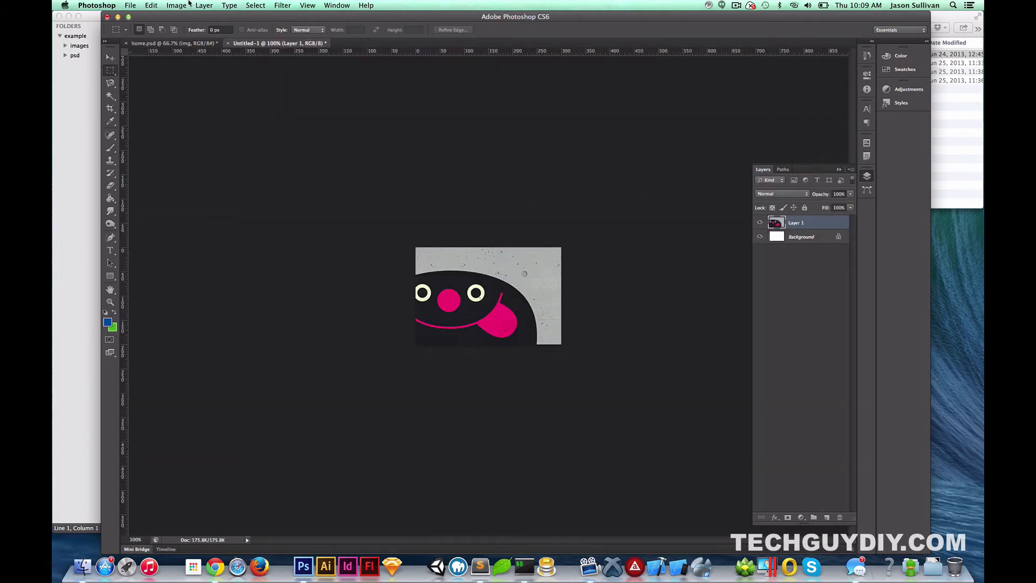
Set up a Save for Web export of the cartoon picture as a JPEG and start saving it.
click(130, 6)
click(163, 138)
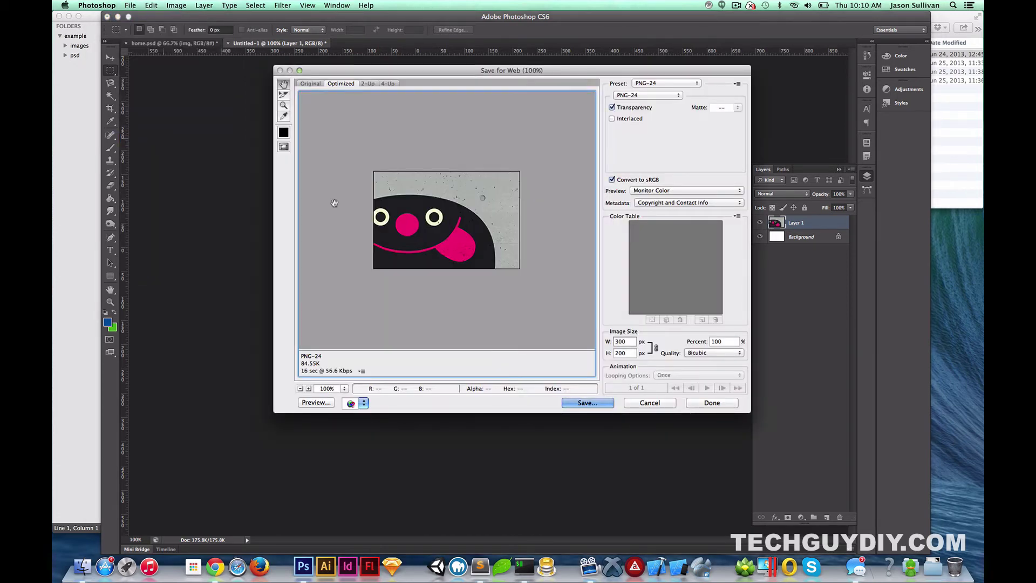
click(634, 95)
click(622, 80)
key(Return)
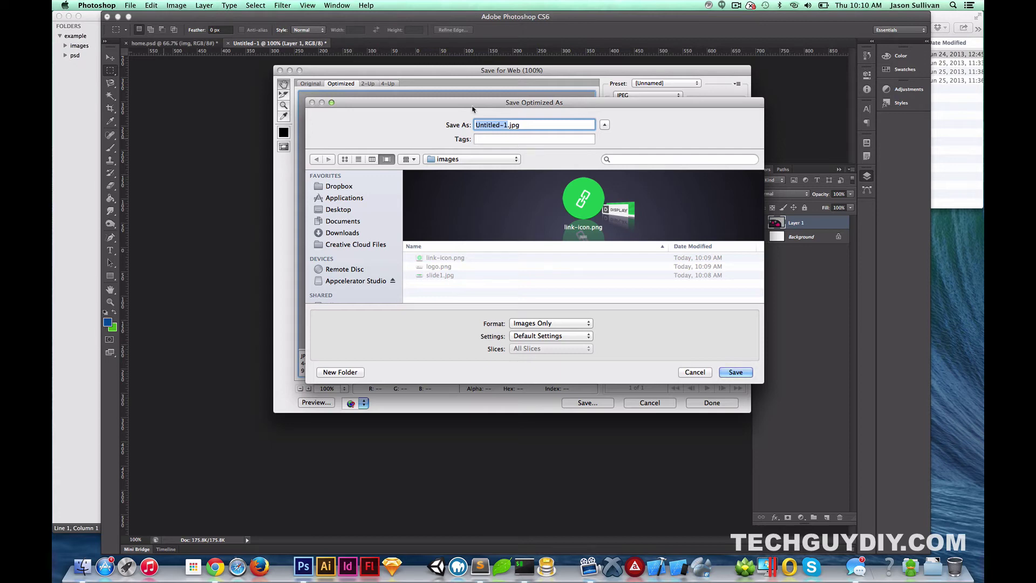
text(projec)
key(BackSpace)
key(BackSpace)
key(BackSpace)
key(BackSpace)
key(BackSpace)
key(BackSpace)
Create a folder named projects inside the images folder and save the JPEG there as projects.
click(341, 372)
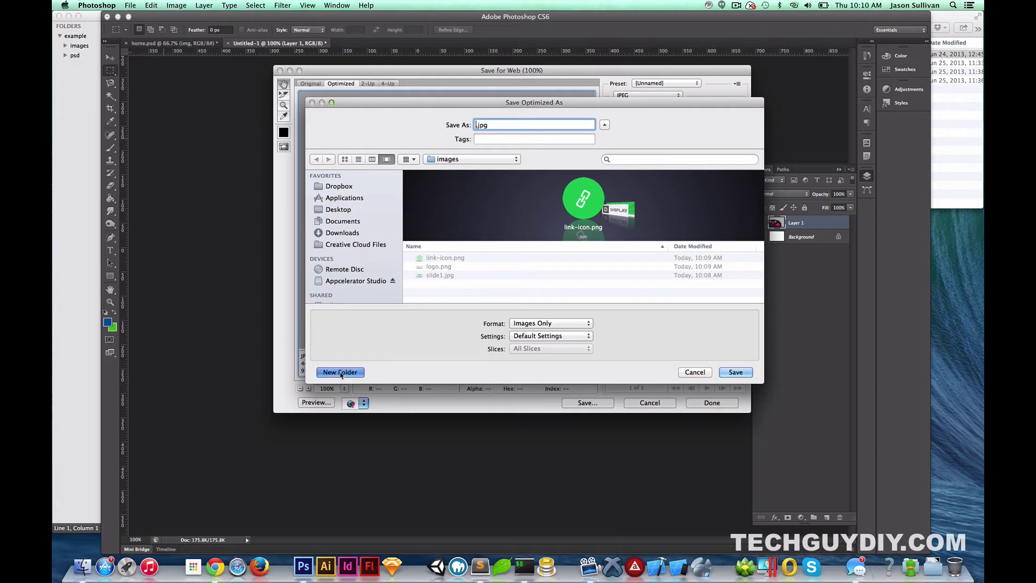
text(projects)
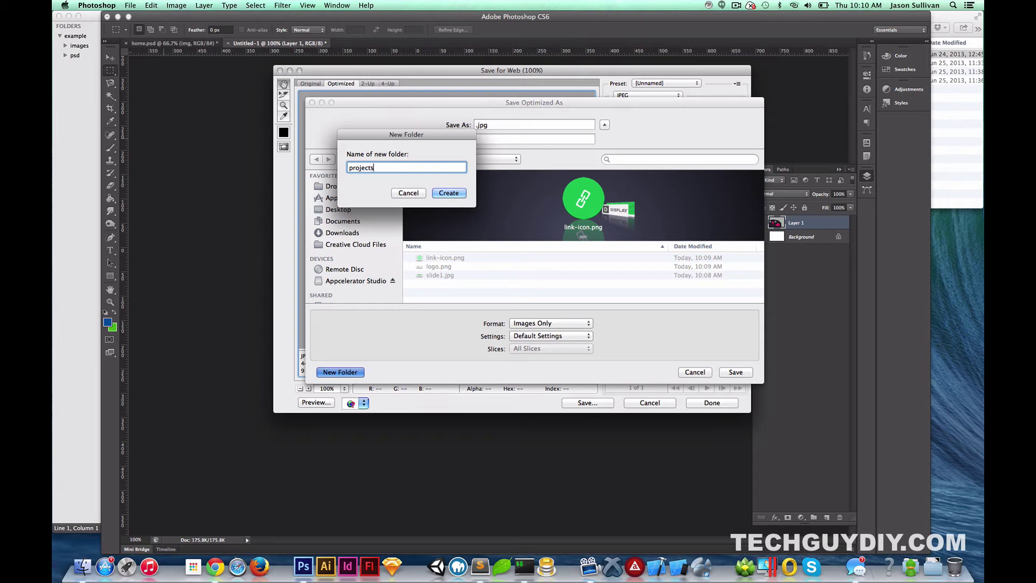
key(Return)
text(projects)
key(Return)
Close the temporary document without saving it and move the exported cartoon picture off the skating photo in home.psd.
key(super+w)
click(498, 188)
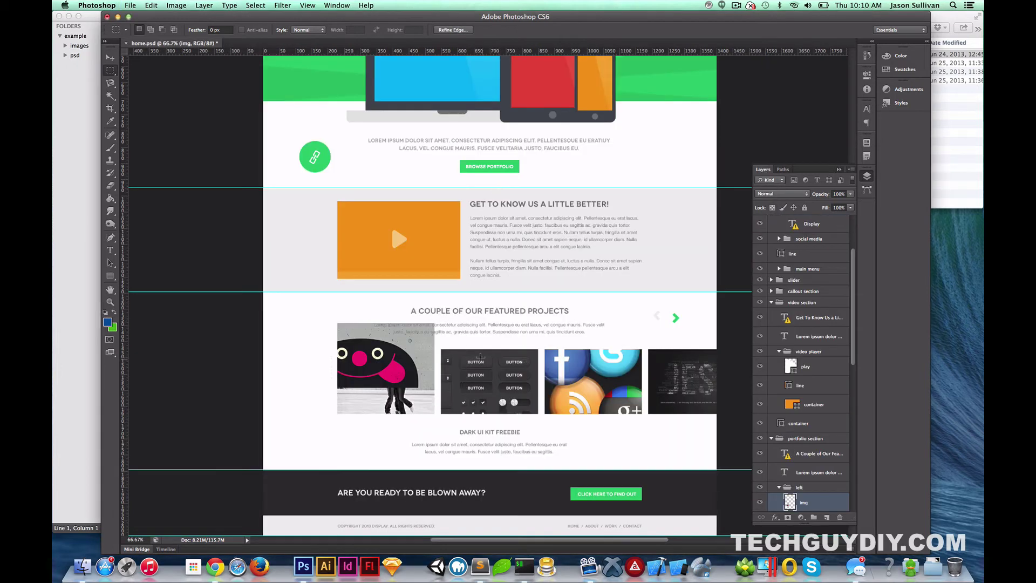
key(v)
drag(402, 365, 316, 386)
Merge the img and container layers of the black-and-white skating photo in portfolio group 1.
mouse_move(378, 365)
mouse_down()
mouse_move(369, 378)
mouse_move(370, 366)
mouse_up()
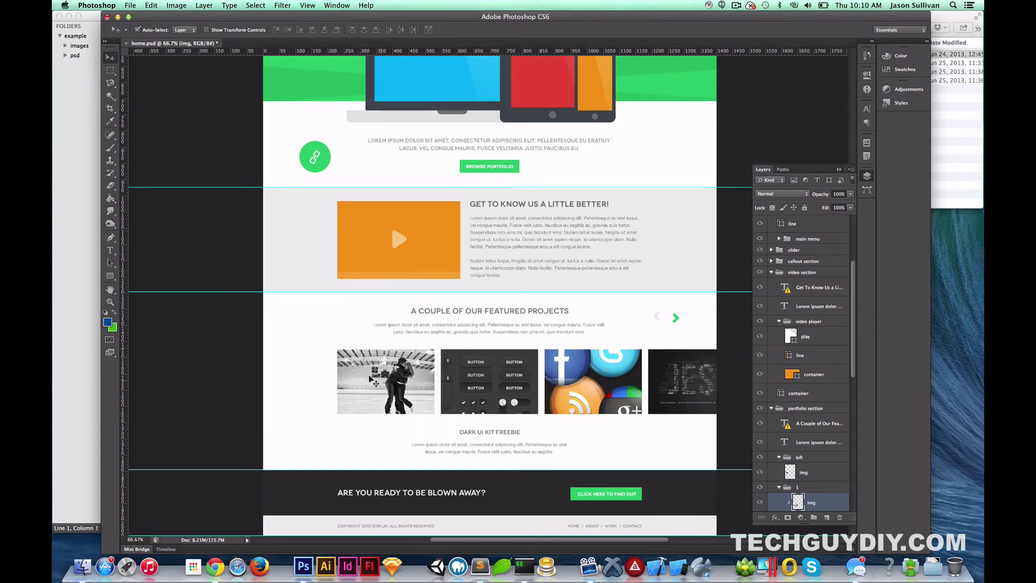
scroll(837, 504, down, 5)
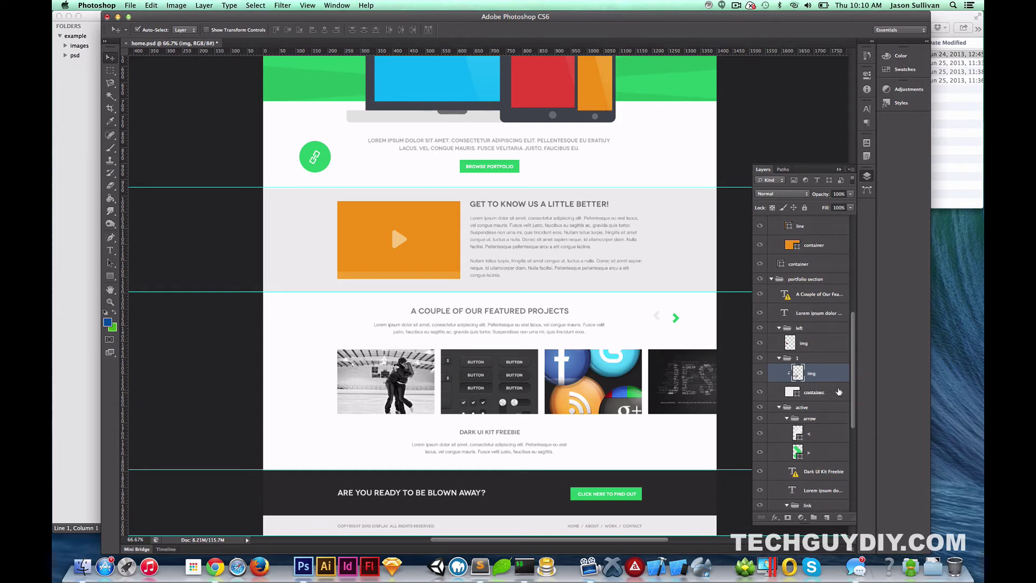
shift+click(838, 391)
right_click(840, 392)
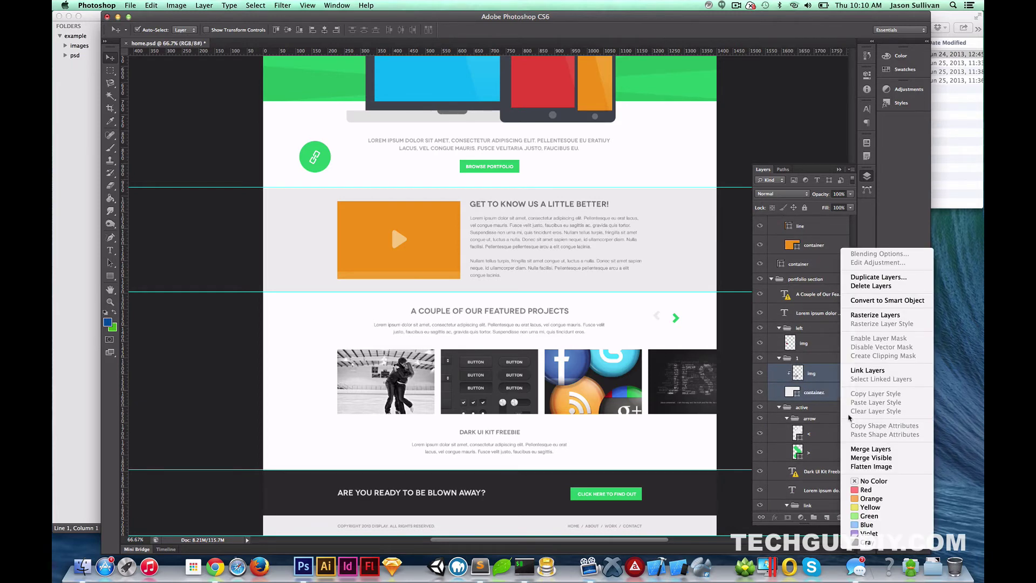
click(859, 449)
Move the merged skating photo clear of its neighbours, select it with a rectangular marquee and copy it.
drag(433, 367, 378, 388)
key(m)
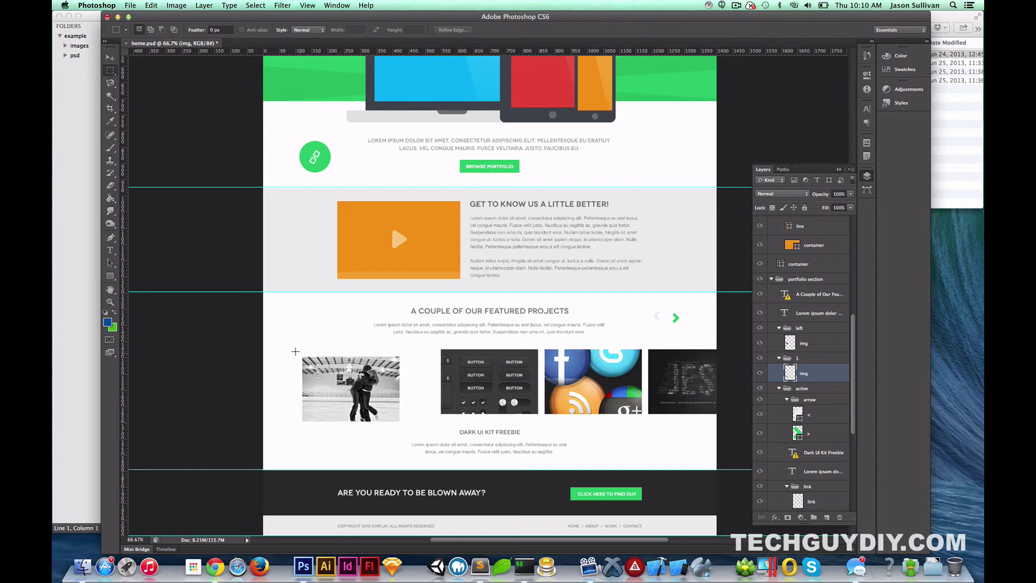
drag(295, 350, 407, 427)
click(178, 6)
mouse_move(152, 5)
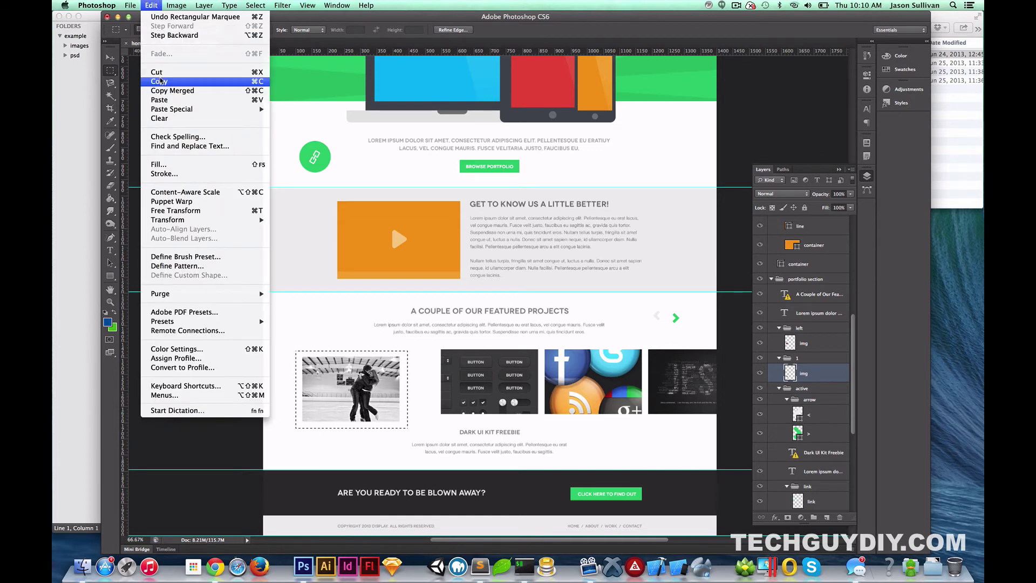
click(248, 82)
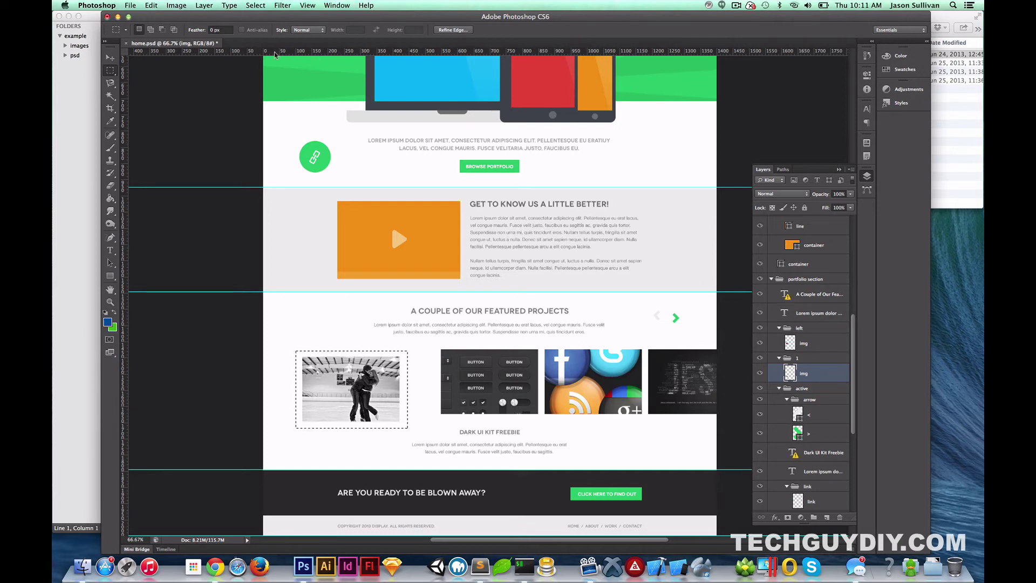
Create a 300 × 200 pixel document with a white background and paste the skating photo into it.
click(154, 6)
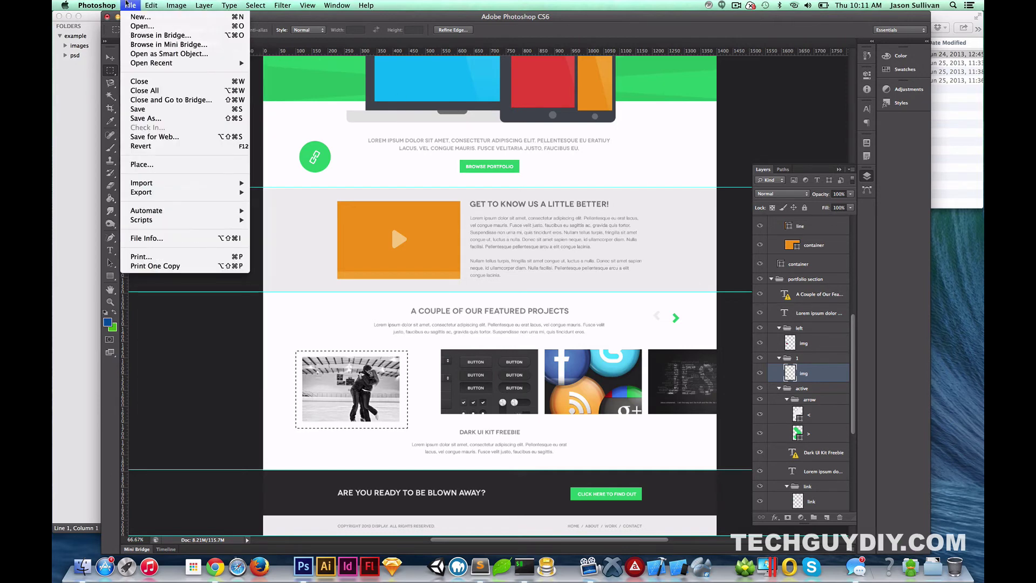
click(133, 18)
key(Tab)
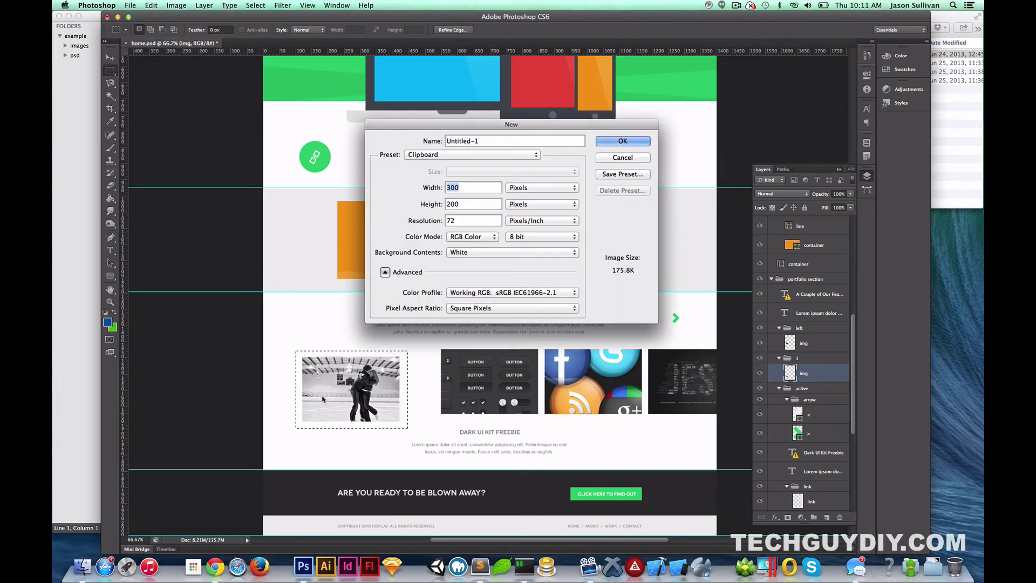
click(623, 142)
key(super+v)
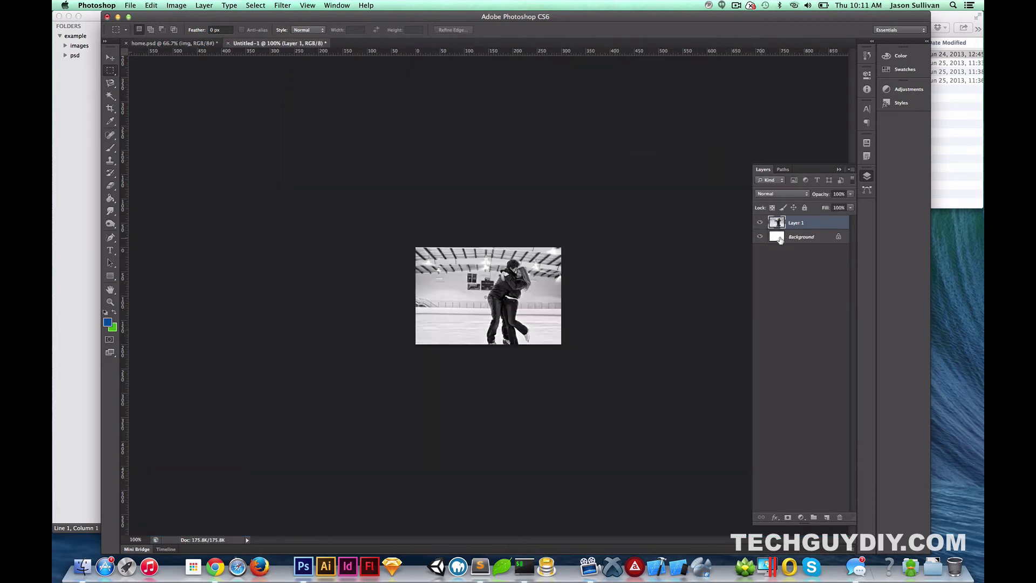
Export the skating photo for web as a JPEG named project2 in the projects folder and close the temporary document.
click(130, 5)
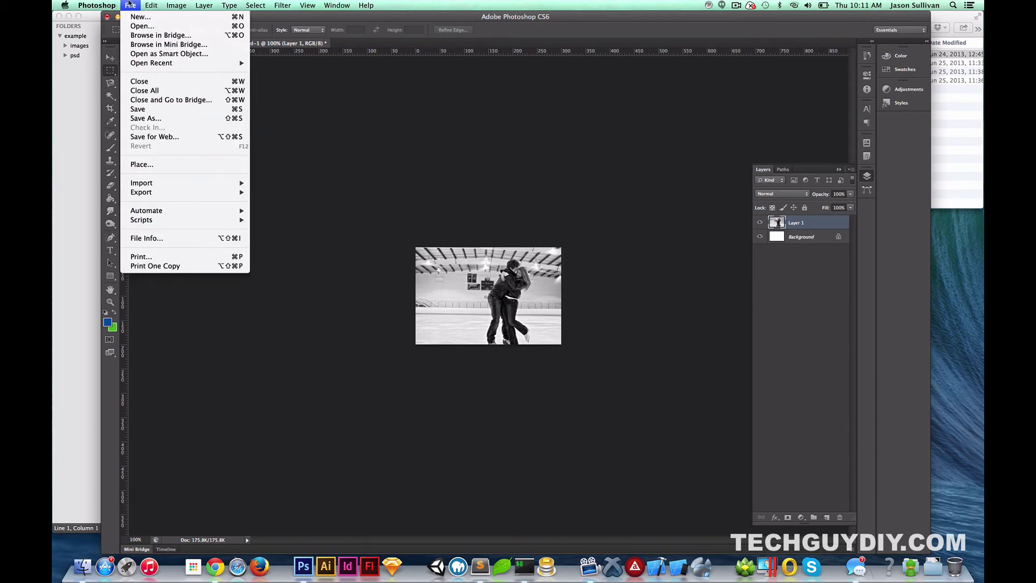
click(158, 140)
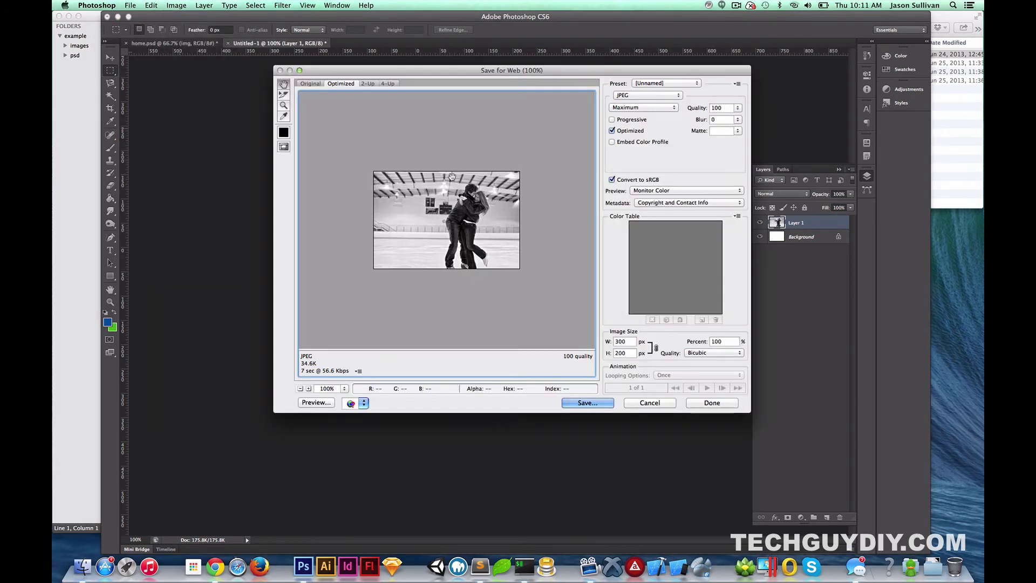
key(Return)
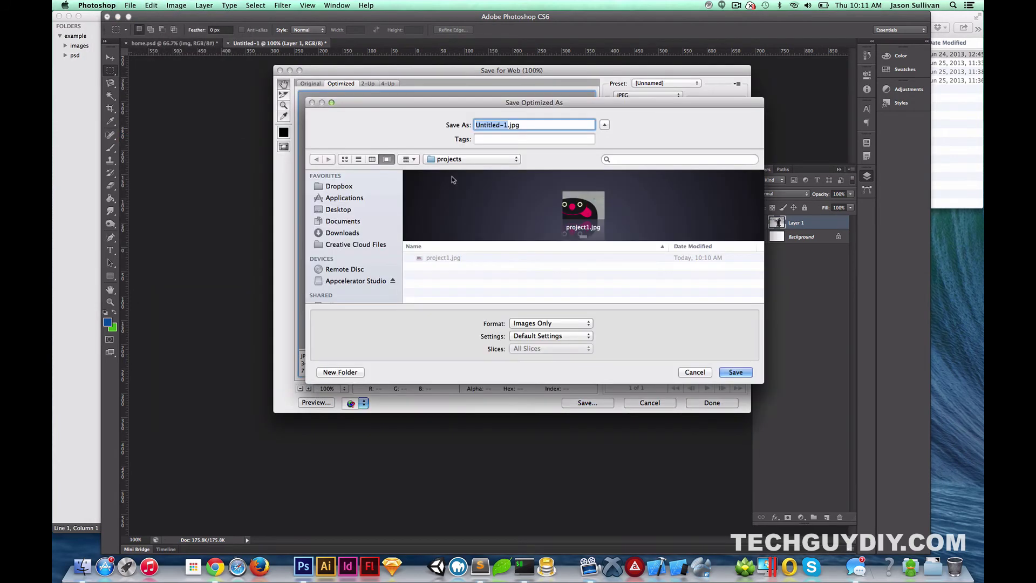
text(project2)
key(Return)
key(super+w)
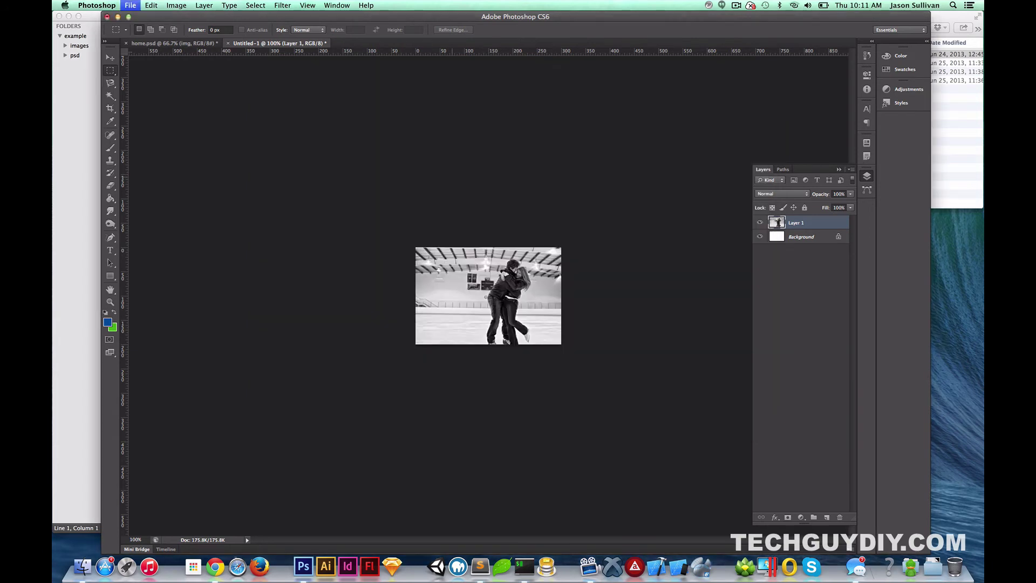
Remove the skating photo from home.psd and merge the img and container layers of the dark UI kit picture in group 2.
key(v)
drag(341, 378, 348, 378)
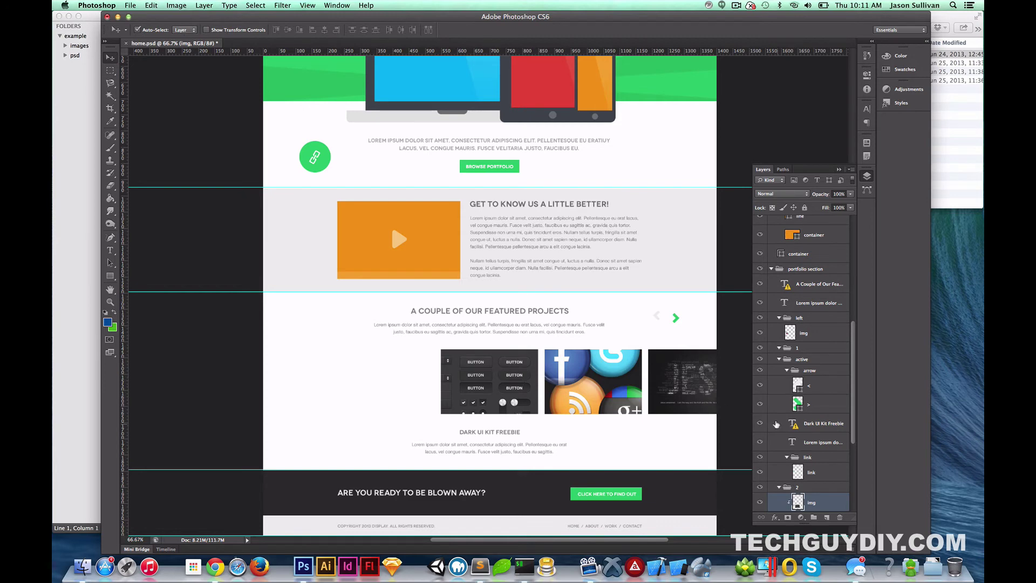
scroll(810, 405, down, 5)
shift+click(823, 403)
right_click(829, 403)
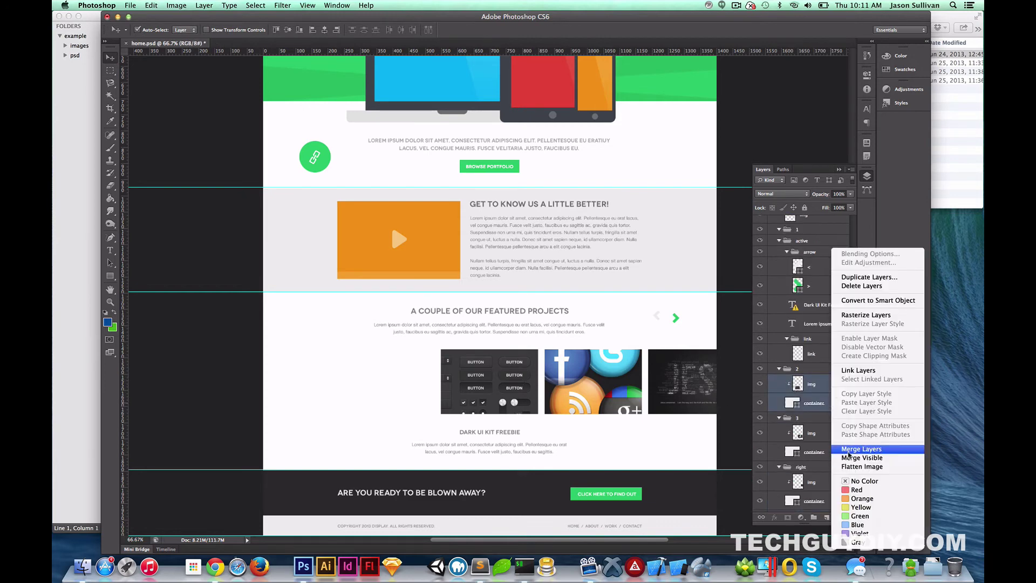
click(864, 452)
Move the dark UI kit picture into the free space beside it, select it with a rectangular marquee and copy it.
drag(486, 380, 400, 381)
key(m)
drag(351, 346, 427, 394)
key(super+c)
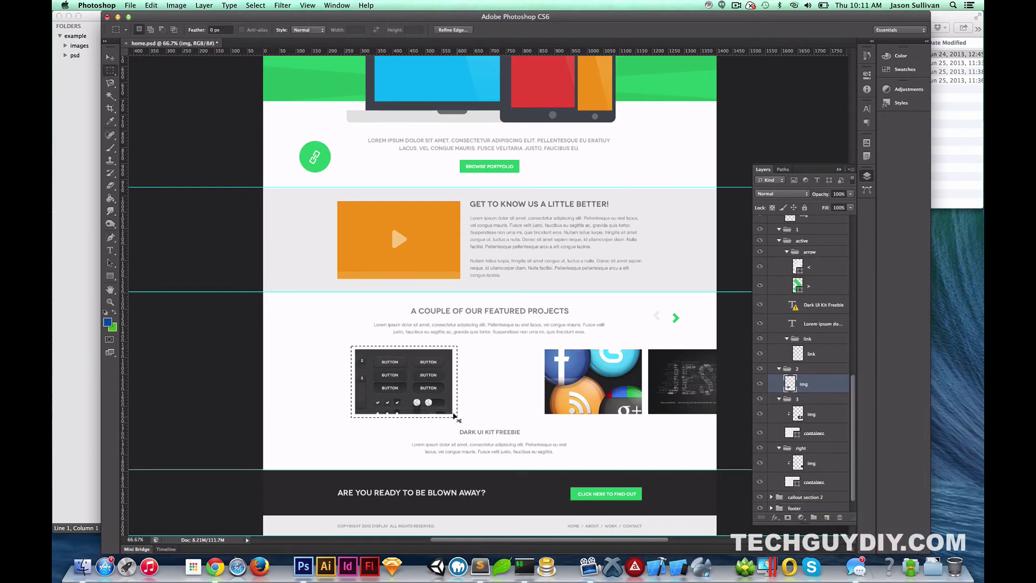
Paste the UI kit picture into a new clipboard-sized document and export it for web as JPEG project3 in the projects folder.
key(super+n)
key(Return)
key(super+v)
click(131, 6)
click(166, 139)
key(Return)
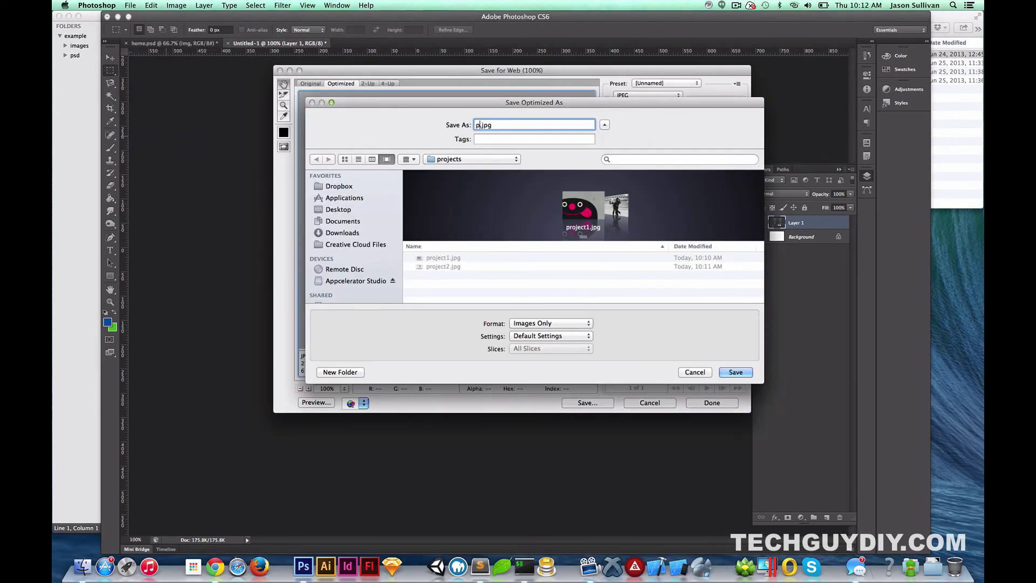
key(Return)
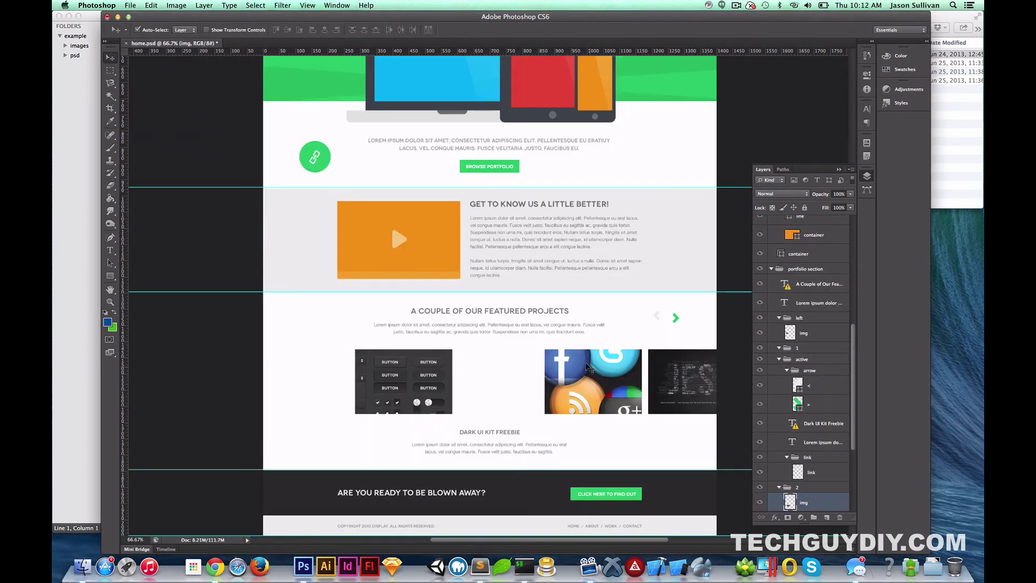
Merge the img and container layers of the social icons picture in portfolio group 3.
scroll(804, 378, down, 3)
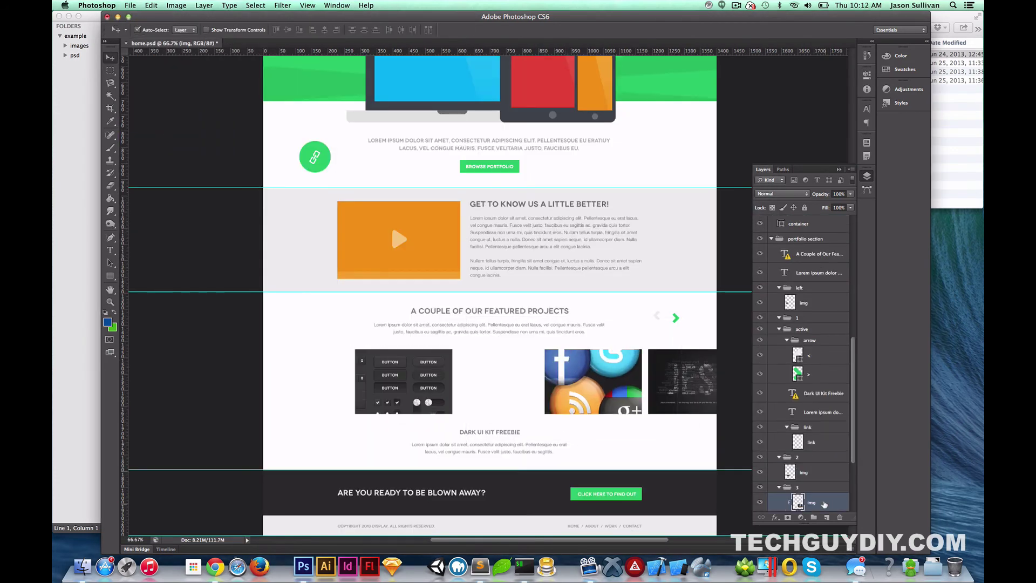
click(804, 412)
right_click(804, 412)
key(Escape)
Select the social icons picture with a rectangular marquee and copy it.
key(m)
drag(469, 349, 567, 414)
key(super+c)
Paste the social icons picture into a new document, save it for web as JPEG poject4 and close the document.
key(super+n)
key(Return)
key(super+v)
click(153, 6)
key(alt+shift+super+s)
key(Return)
key(Return)
key(super+w)
Merge the img and container layers of the dark text picture in the portfolio's right group.
click(485, 187)
key(v)
scroll(804, 378, down, 2)
shift+click(811, 443)
right_click(834, 451)
click(862, 449)
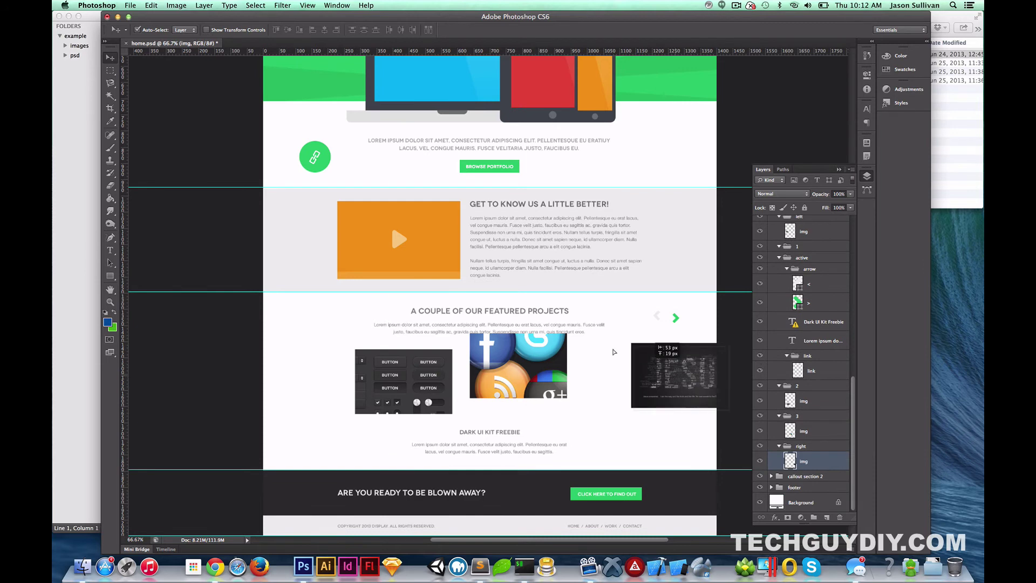
Move the dark text picture fully onto the page, select it with a rectangular marquee and copy it.
drag(682, 380, 617, 381)
key(m)
mouse_move(572, 341)
mouse_down()
mouse_move(662, 417)
mouse_move(688, 425)
mouse_up()
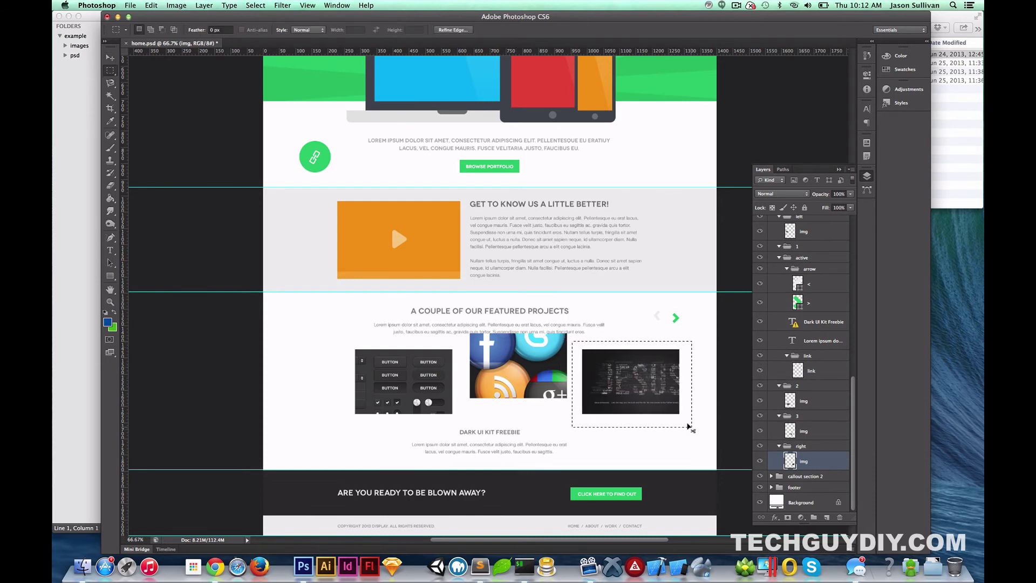
key(super+c)
Paste the dark text picture into a new document and save it for web as a JPEG named project5 in the projects folder.
key(super+n)
key(Return)
key(super+v)
click(130, 6)
click(164, 138)
key(Return)
text(project5)
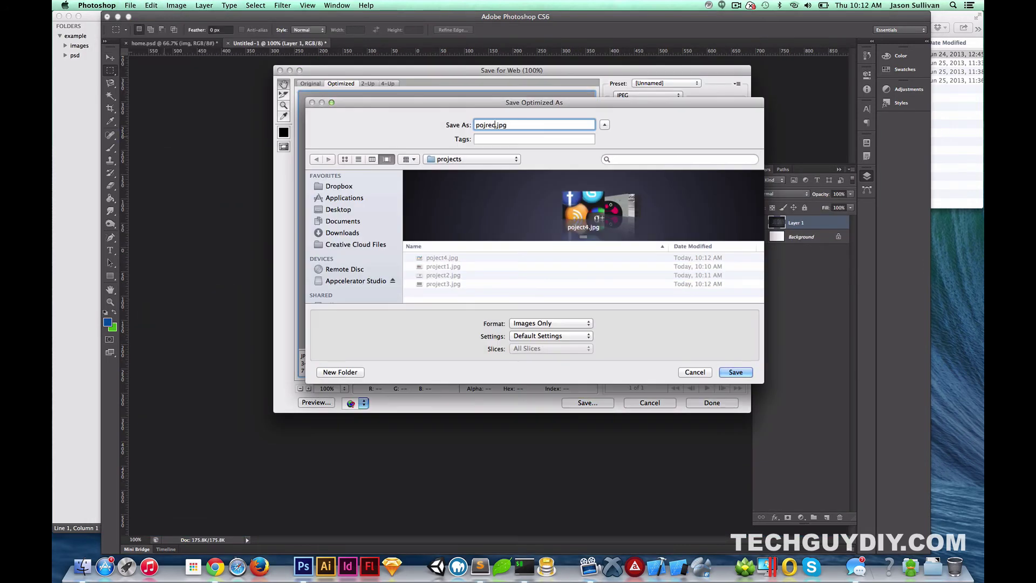
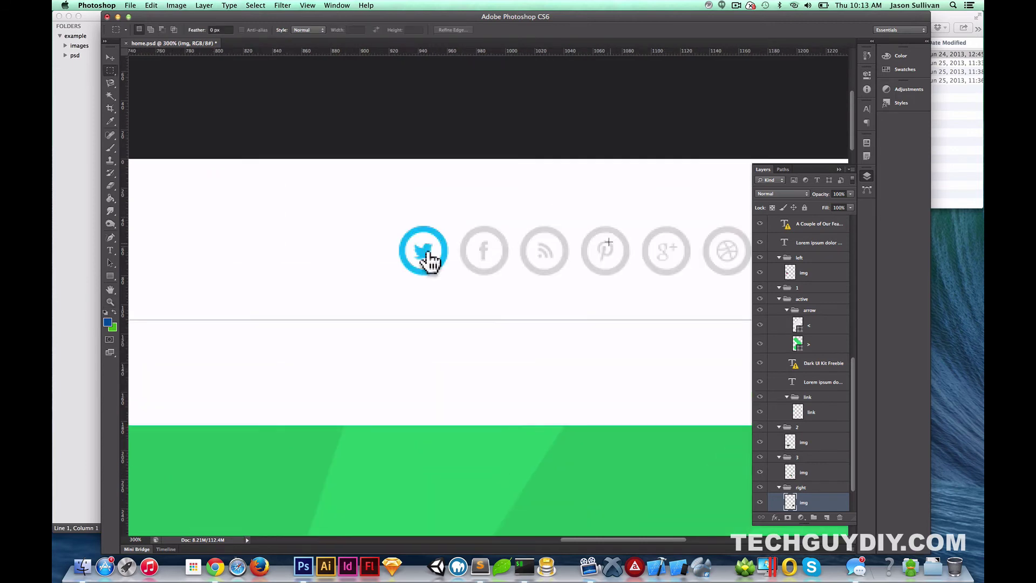
Select the hand cursor graphic over the blue Twitter icon in the header and move it off the icon.
key(v)
click(356, 262)
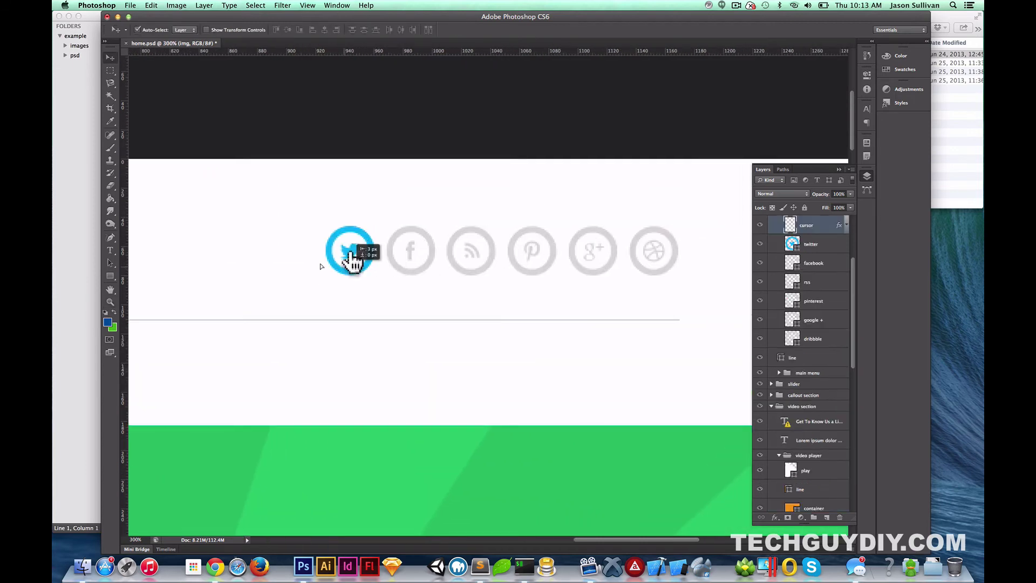
mouse_move(339, 268)
mouse_down()
mouse_move(290, 269)
mouse_move(339, 268)
mouse_up()
click(411, 268)
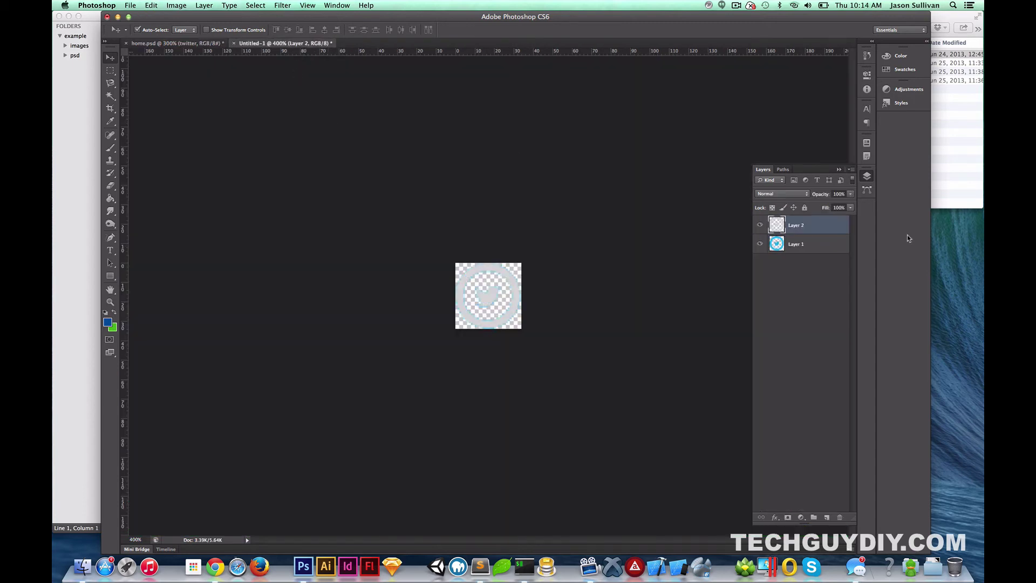
Delete the blue Twitter layer from the temporary icon document and return to home.psd.
click(828, 245)
key(Delete)
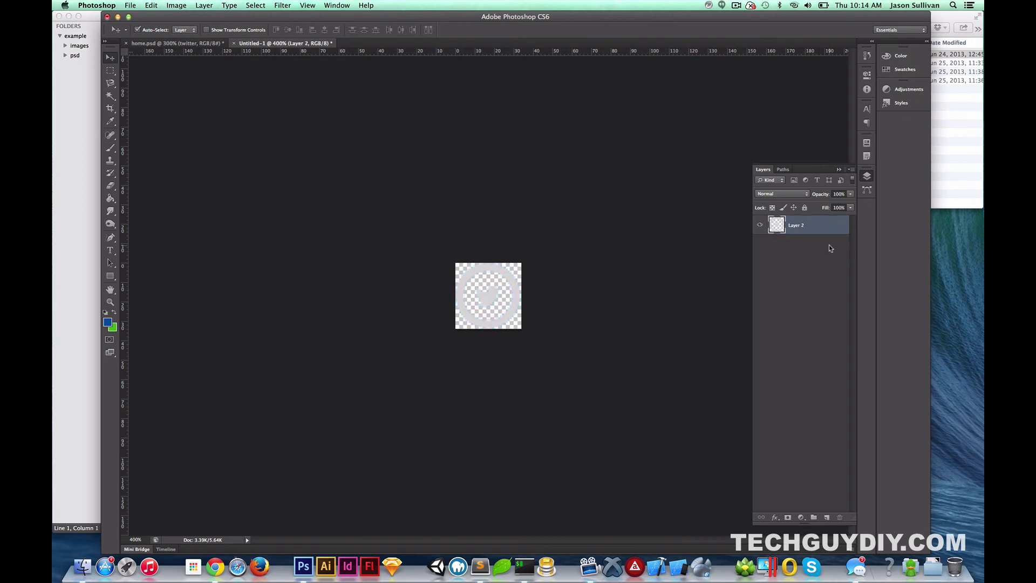
click(162, 43)
Rasterize the facebook, rss, pinterest, google + and dribbble layers of the social media group.
key(m)
key(v)
click(416, 167)
key(m)
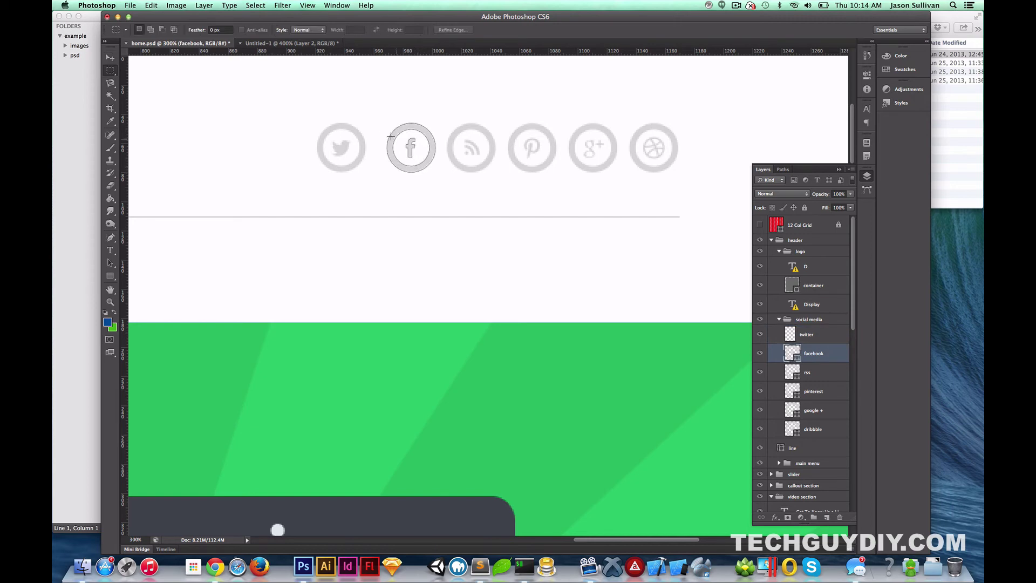
right_click(817, 354)
click(803, 373)
shift+click(820, 422)
right_click(821, 424)
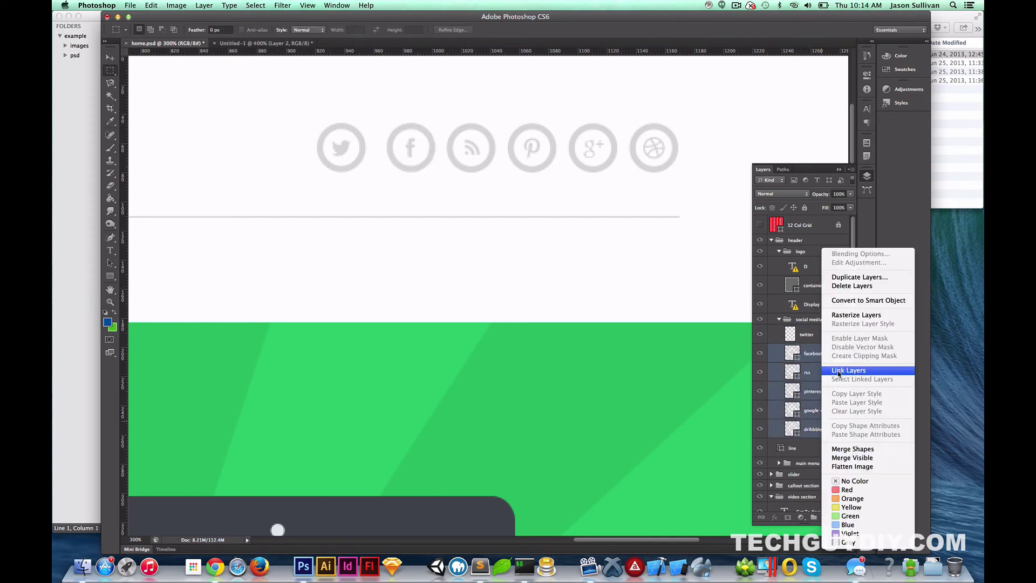
click(852, 316)
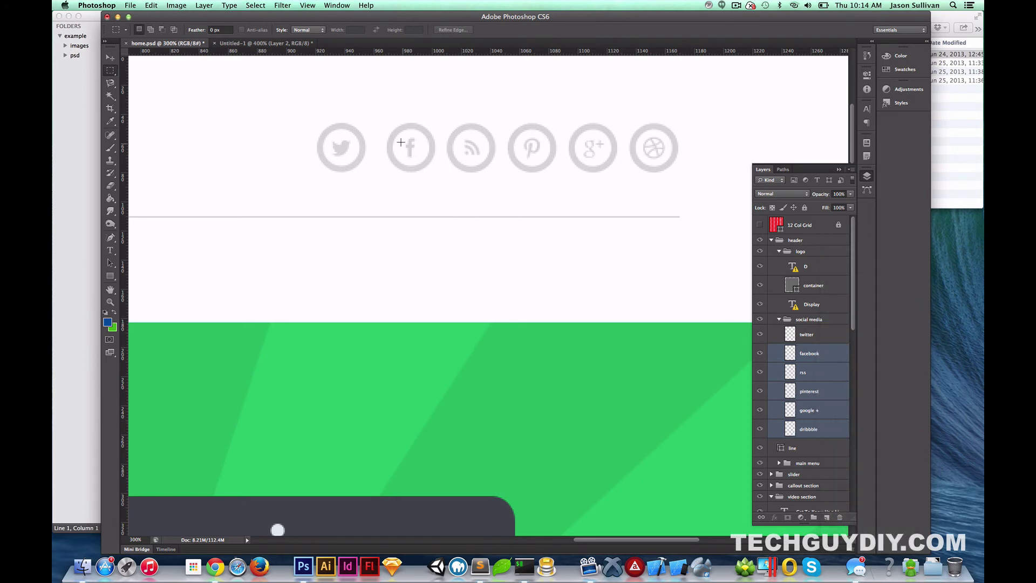
Pick the facebook icon layer, enclose the icon in a rectangular marquee and copy it.
key(v)
click(383, 210)
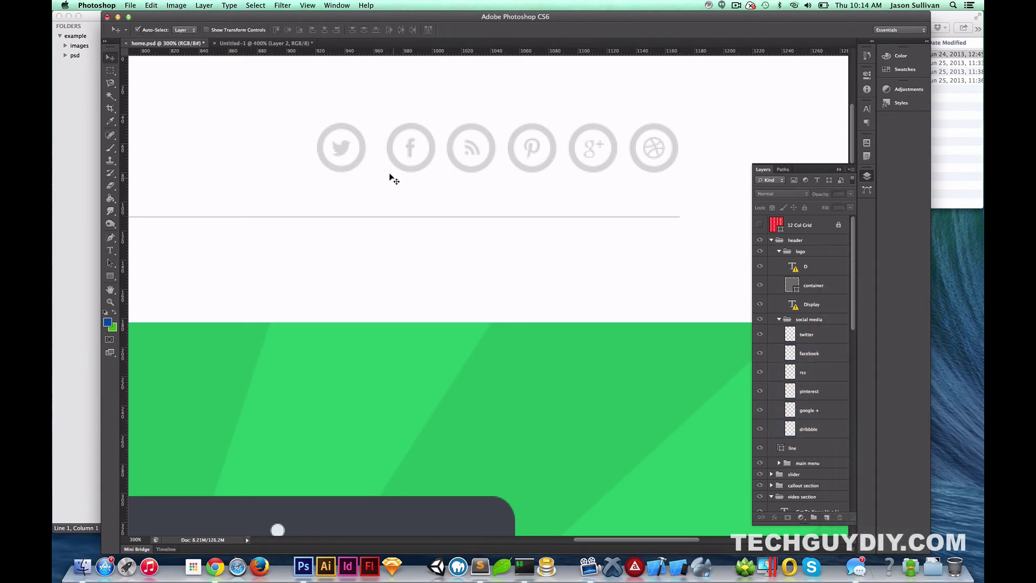
click(397, 166)
key(m)
drag(382, 117, 442, 178)
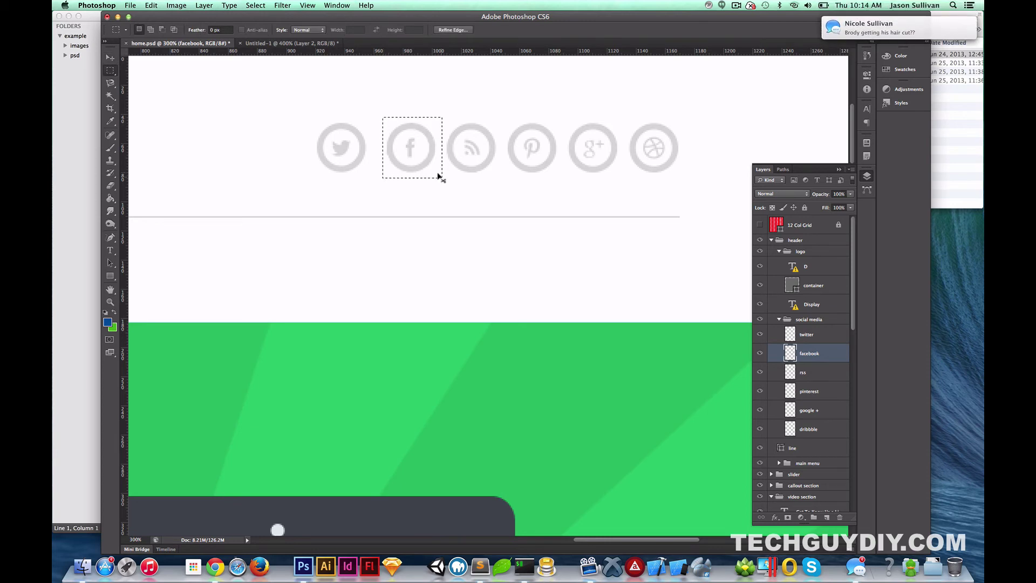
key(super+c)
Paste the facebook icon into a new document and delete the white background layer to make it transparent.
key(super+n)
key(Return)
key(super+v)
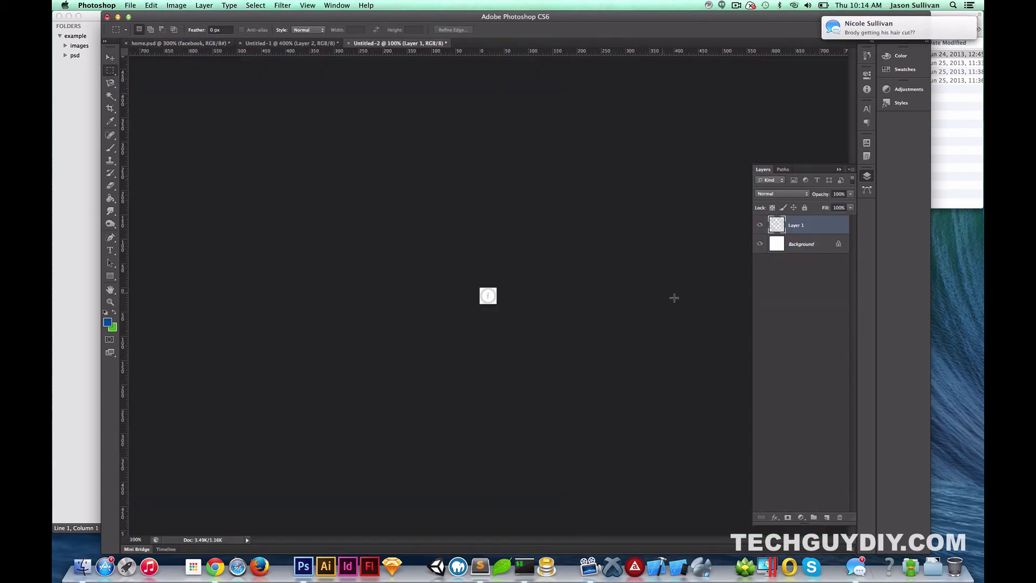
double_click(835, 246)
key(Return)
key(v)
key(Delete)
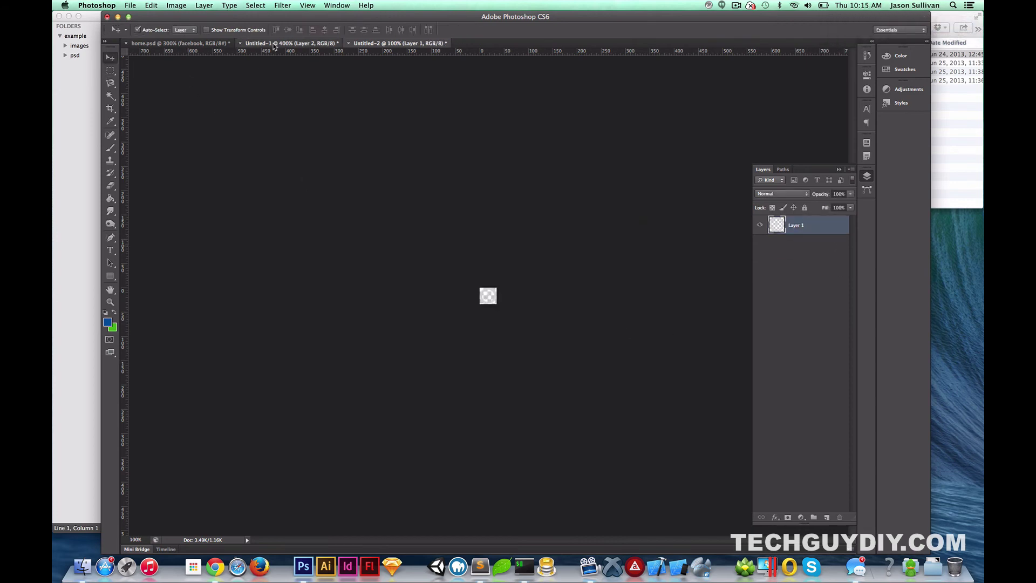
Return to home.psd, pick the rss icon layer, enclose the icon in a rectangular marquee and copy it.
click(292, 43)
click(178, 44)
key(m)
click(473, 209)
key(v)
click(470, 172)
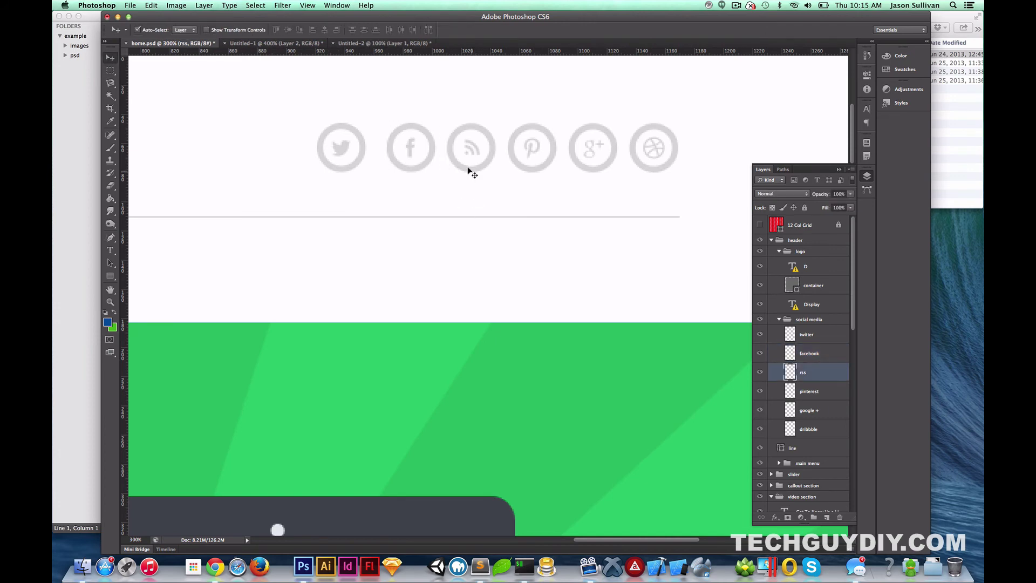
key(m)
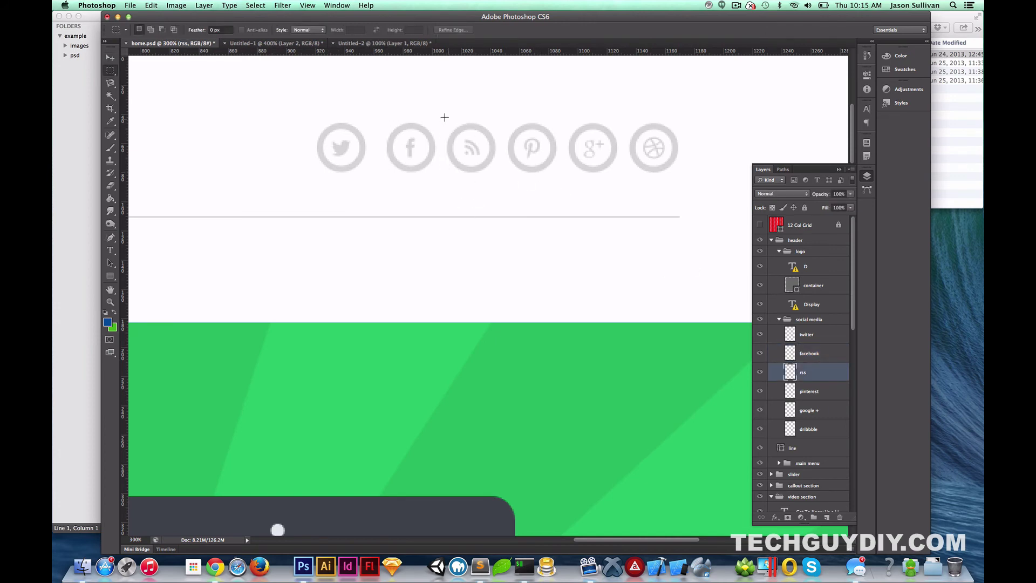
drag(441, 116, 501, 182)
key(super+c)
key(super+n)
key(Return)
key(super+v)
key(super+w)
key(super+d)
Paste the rss icon as a new layer into the temporary facebook icon document.
click(401, 45)
key(super+v)
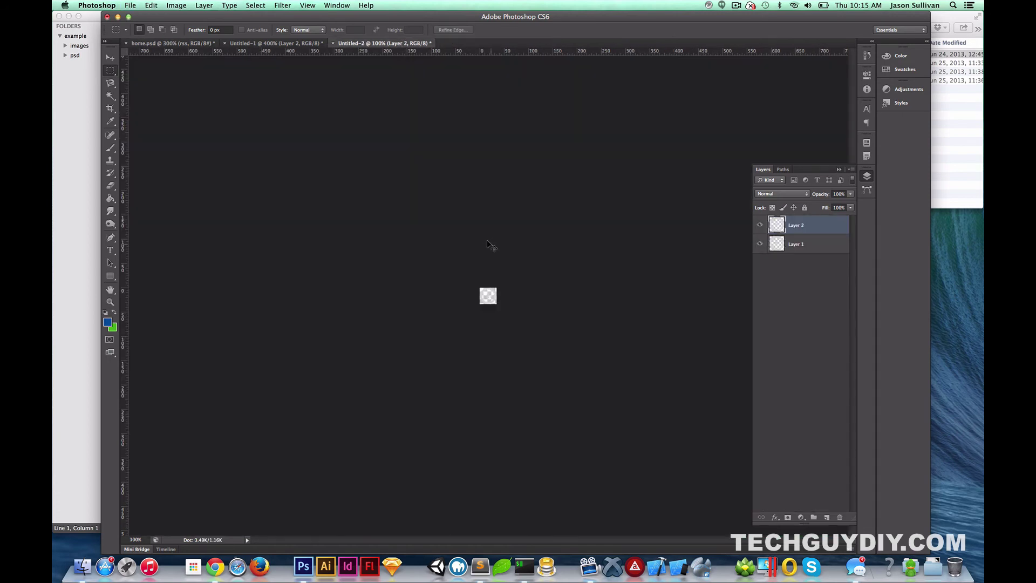
Start a web export of the twitter icon document and set the format to PNG-24.
click(294, 45)
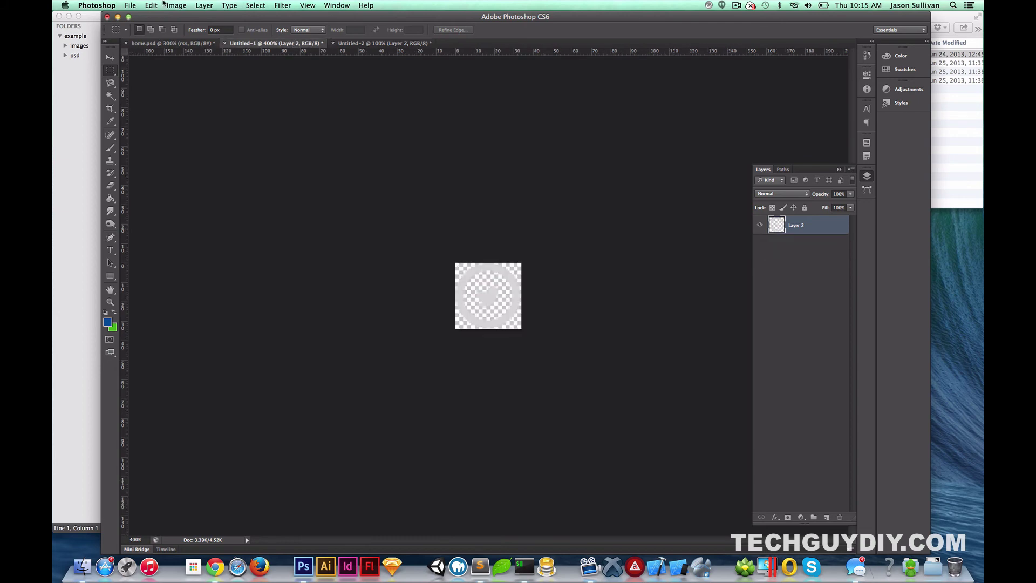
click(129, 6)
click(151, 136)
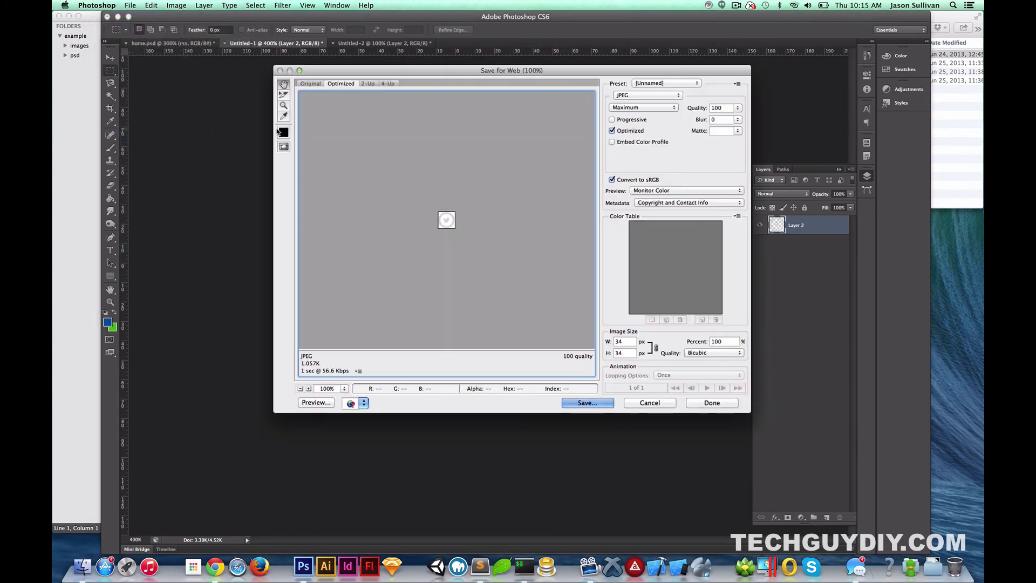
key(Return)
key(Escape)
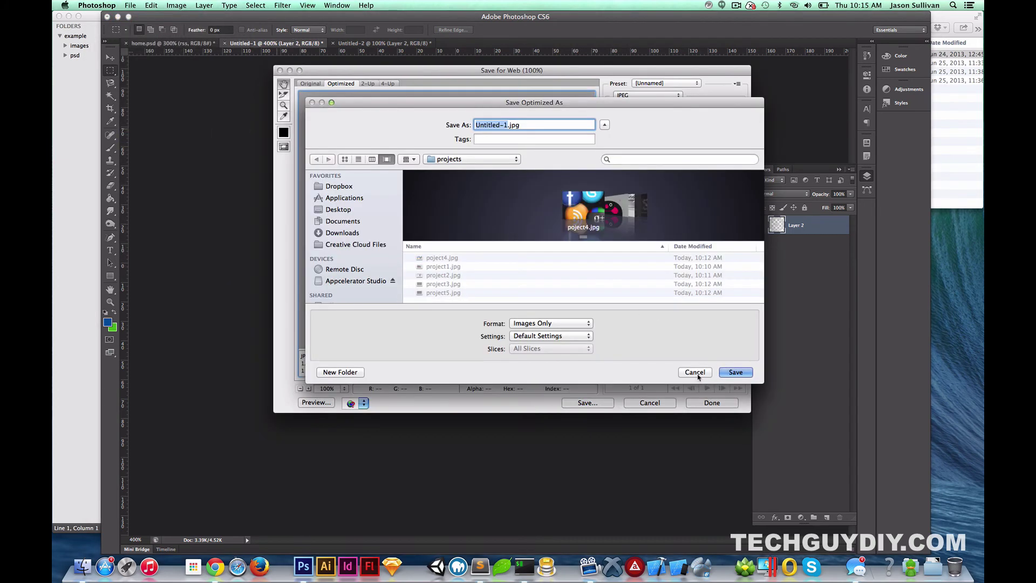
click(648, 95)
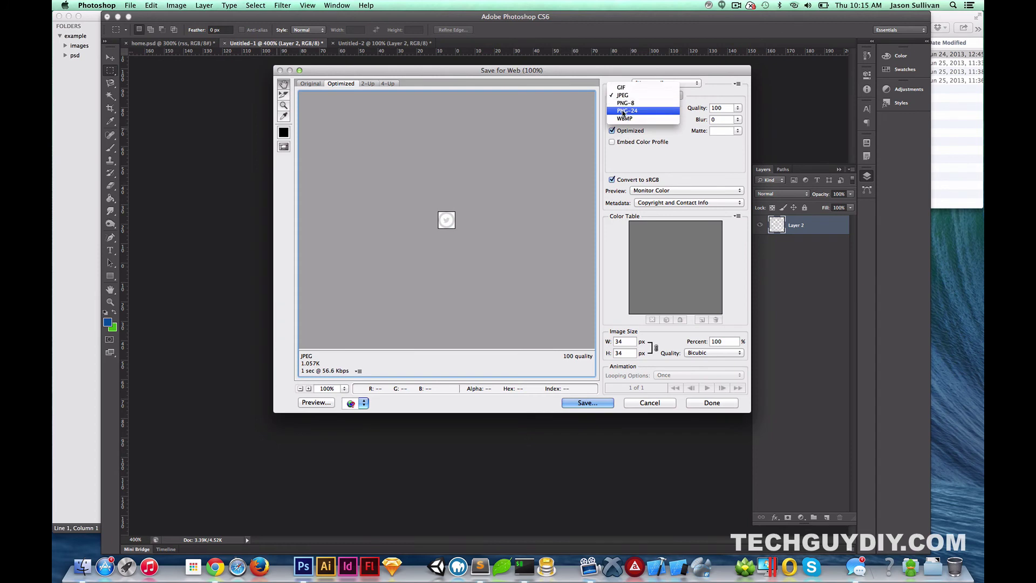
click(629, 111)
Save the icon as twitter-icon.png in the images folder and close its temporary document without saving changes.
key(Return)
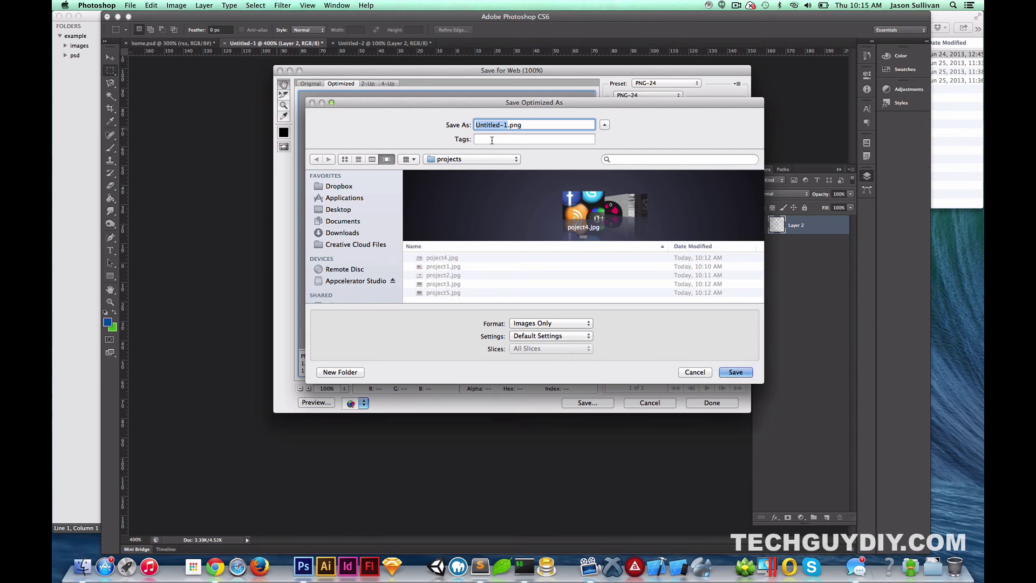
click(458, 160)
click(452, 169)
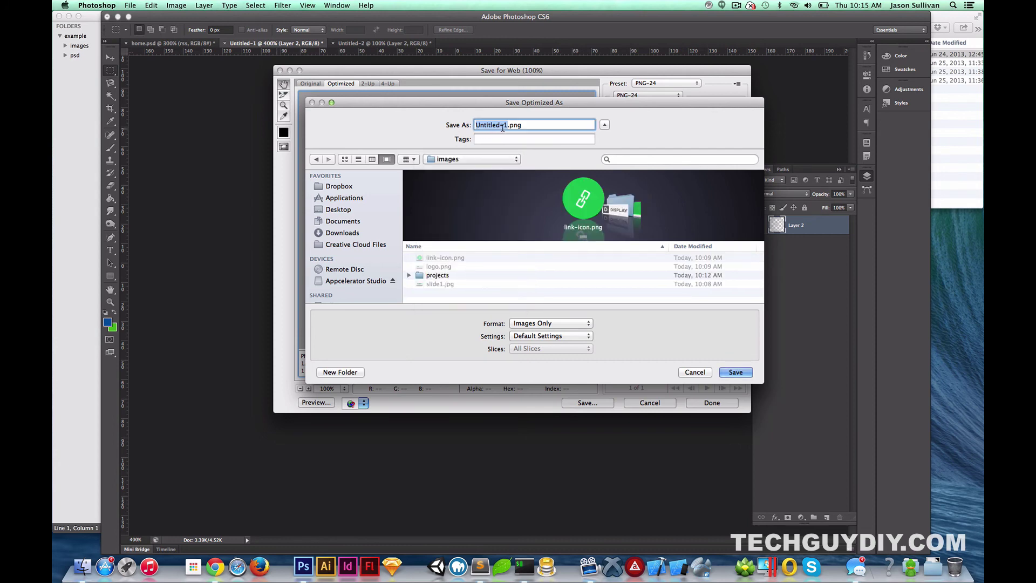
text(twitter-icon)
key(Return)
key(super+w)
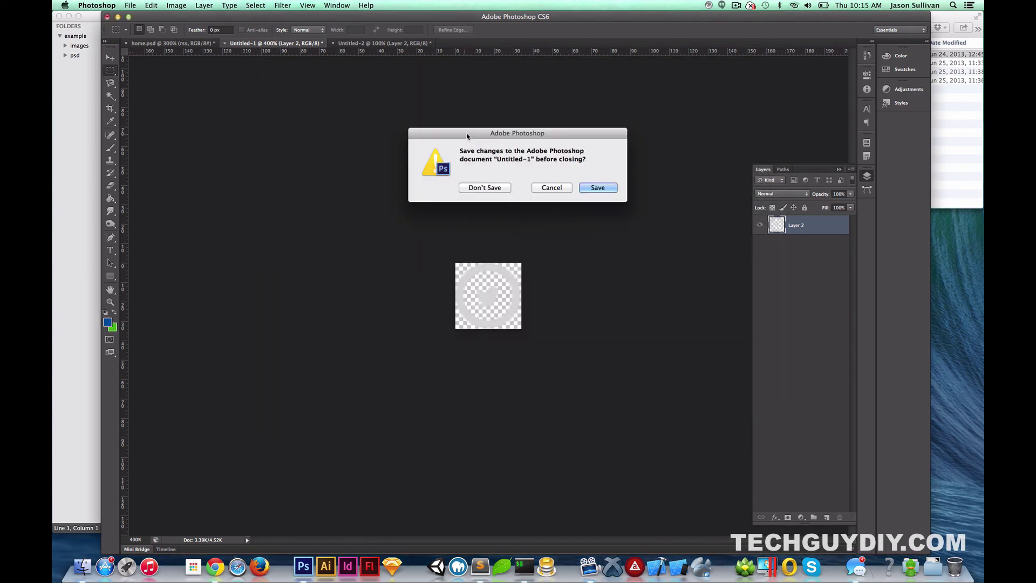
click(484, 187)
Hide the facebook icon layer in the remaining temporary document and export the rss icon for web as rss-icon.png.
key(z)
click(486, 286)
drag(486, 286, 496, 287)
key(m)
click(130, 5)
click(178, 133)
click(588, 403)
text(rss)
key(Return)
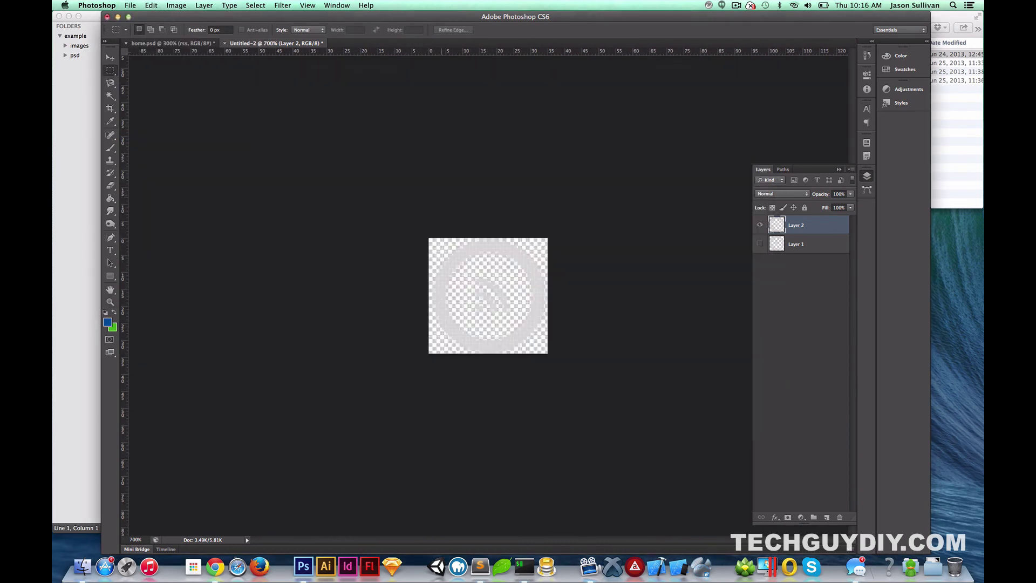
Show only the facebook icon layer, export it for web as facebook-icon.png and close the temporary document.
click(796, 244)
click(760, 225)
click(130, 5)
click(162, 137)
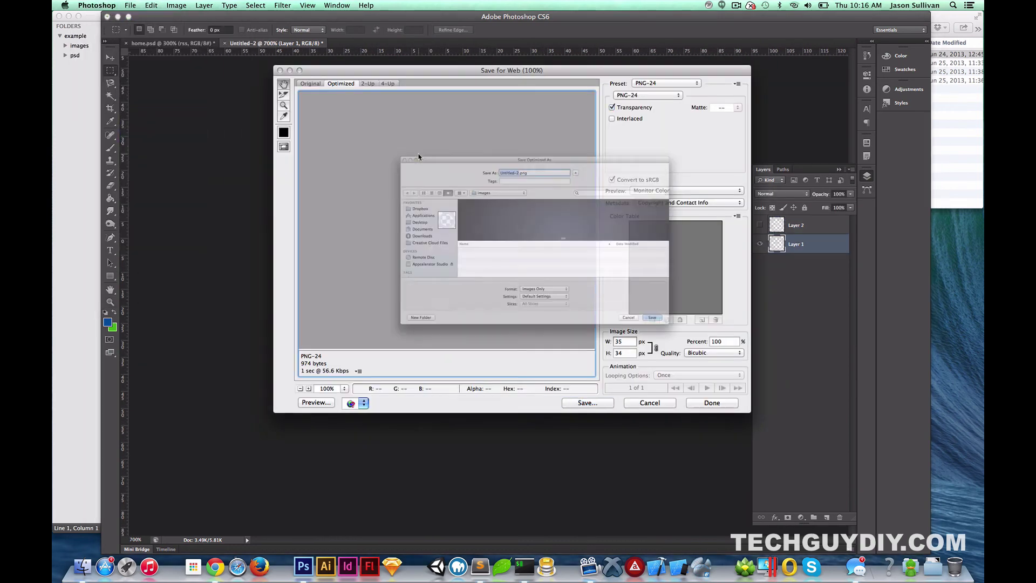
click(588, 402)
text(facebook-icon)
key(Return)
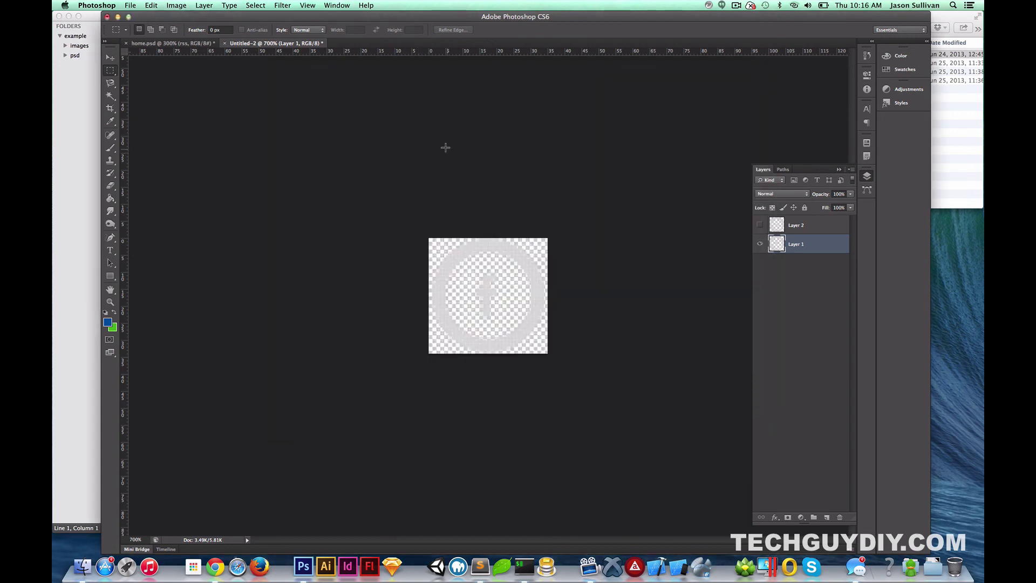
click(224, 43)
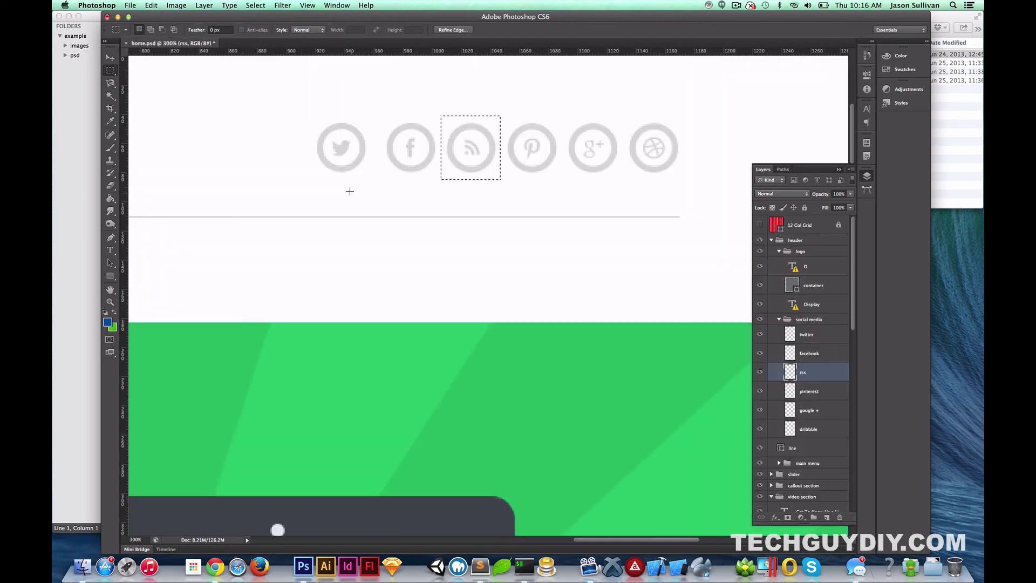
Pick the pinterest icon layer in home.psd, enclose the icon in a rectangular marquee and copy it.
super+click(523, 165)
drag(503, 121, 560, 176)
key(super+c)
key(super+n)
key(Return)
key(super+w)
key(super+c)
key(super+c)
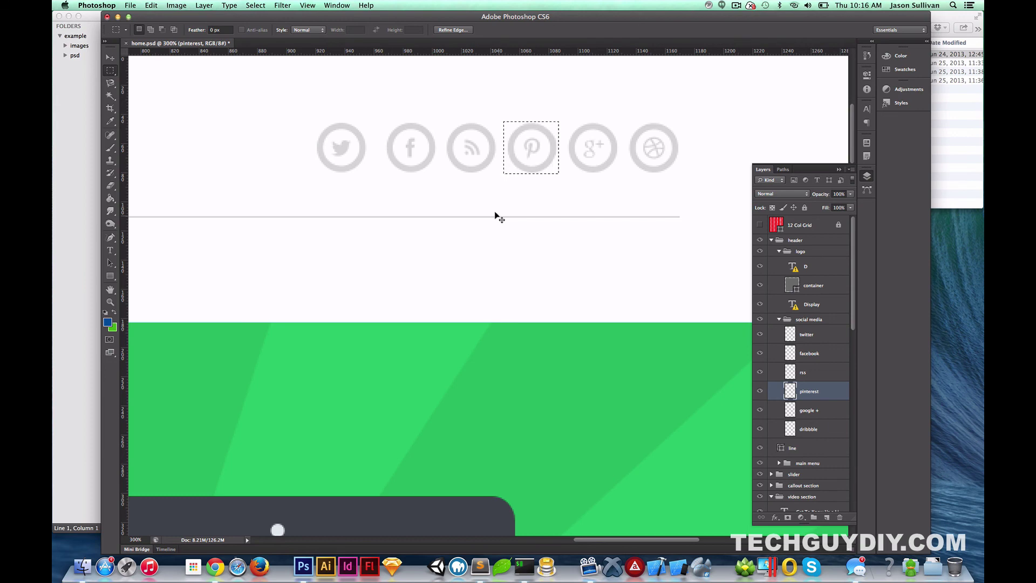
Paste the pinterest icon into a new document and delete the white background layer.
key(super+n)
key(Return)
key(super+v)
click(840, 244)
key(Delete)
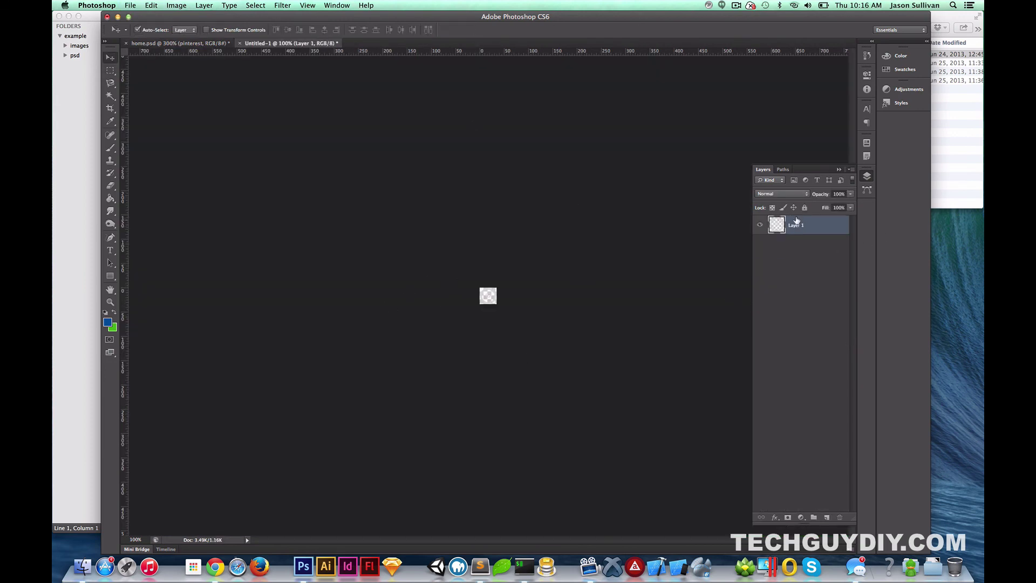
Export the pinterest icon for web as pinterest-icon.png and close its temporary document without saving changes.
click(132, 5)
click(165, 135)
key(Return)
text(pinterest)
key(Return)
key(super+w)
click(475, 190)
Pick the google + icon layer in home.psd, enclose the icon in a rectangular marquee and copy it.
super+click(578, 162)
drag(566, 110, 611, 175)
key(super+c)
Paste the google + icon into a new document and delete the white background layer.
key(super+n)
key(Return)
key(super+v)
click(798, 244)
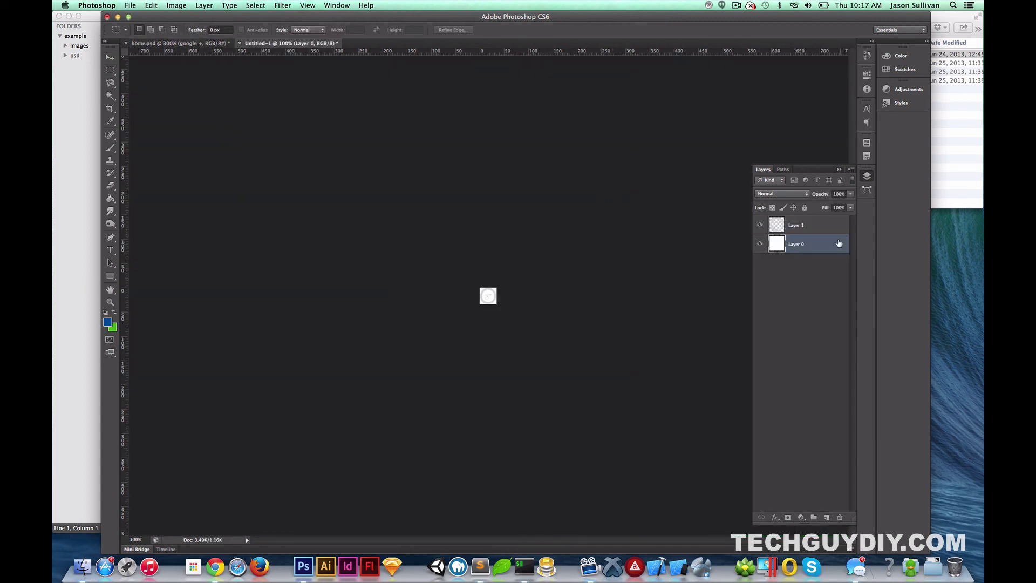
key(Delete)
key(v)
Export the google + icon for web as a PNG-24 with a google-plus file name and close its temporary document.
click(130, 6)
click(157, 134)
key(Return)
text(google-plus)
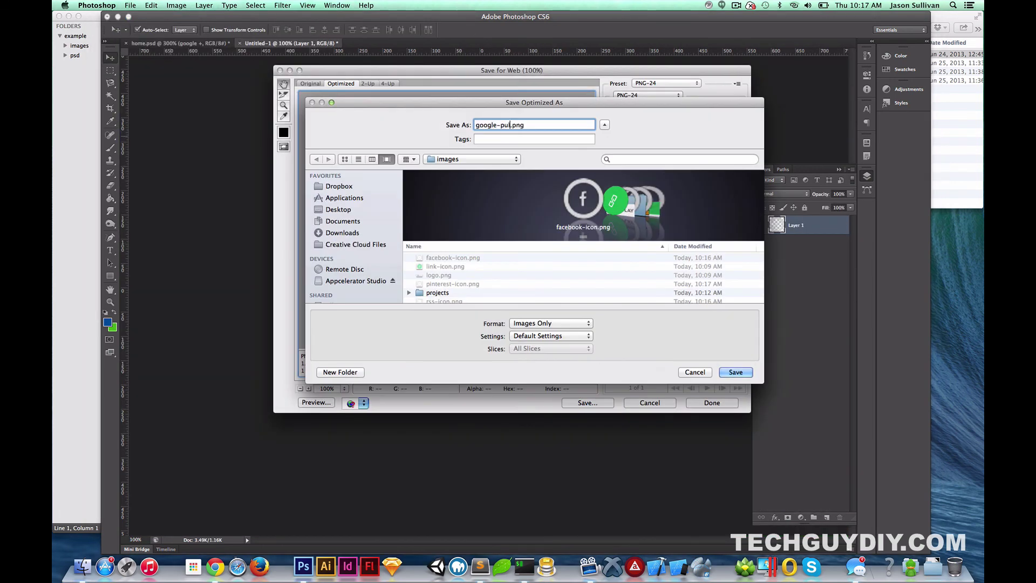
key(Return)
key(super+w)
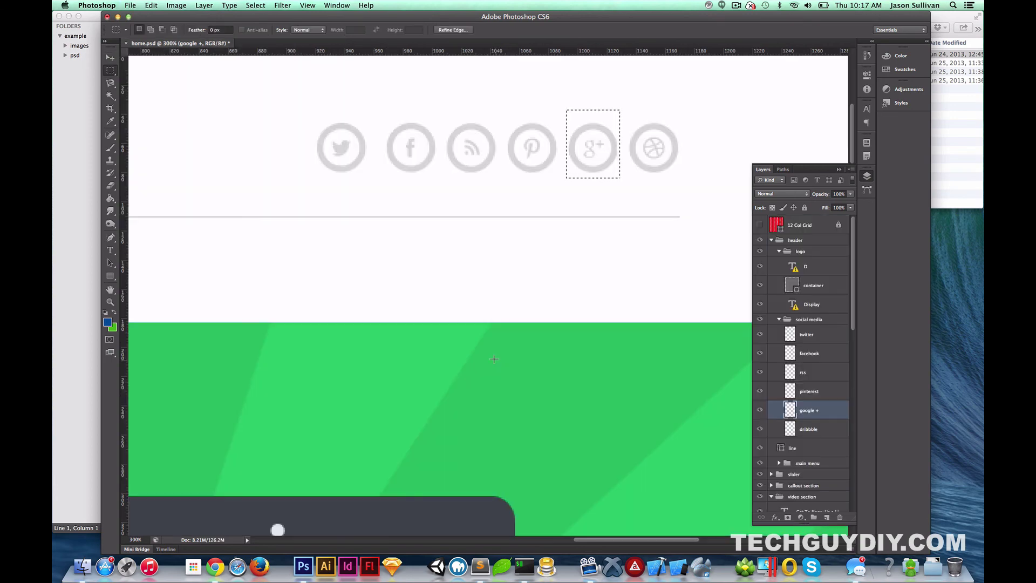
Clear the old selection in home.psd, then pick the dribbble icon layer, enclose the icon in a rectangular marquee and copy it.
key(super+d)
click(641, 163)
key(m)
drag(628, 121, 683, 176)
key(super+c)
Paste the dribbble icon into a new document and delete the white background layer.
key(super+n)
key(Return)
key(super+v)
drag(845, 246, 840, 518)
Export the dribbble icon for web with a dribbble file name and close its temporary document without saving changes.
click(130, 5)
click(156, 134)
key(Return)
text(dribbbl)
key(Return)
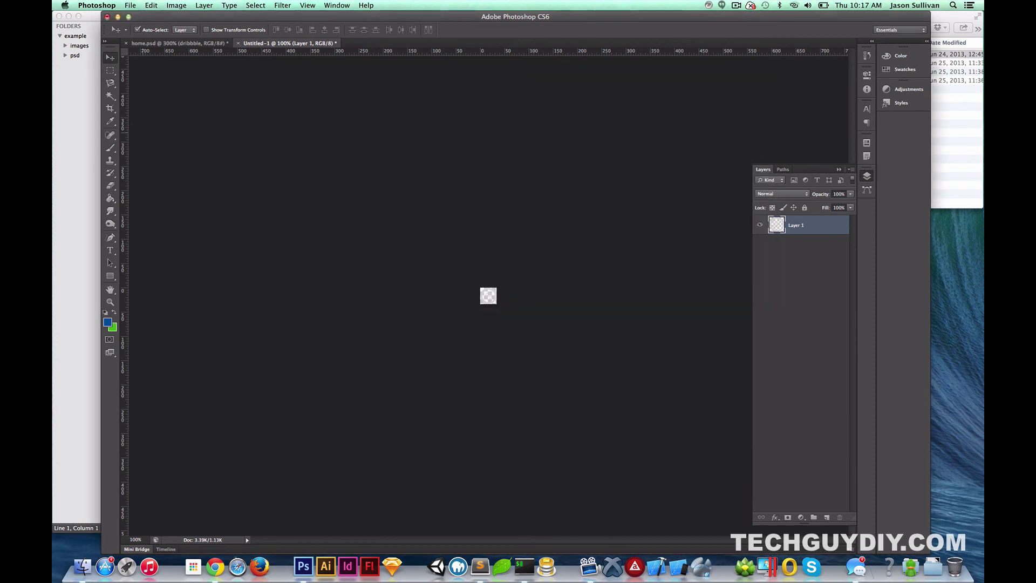
click(239, 43)
click(467, 187)
Check which font the Contact item of the main menu uses, declining the font substitution.
click(417, 278)
key(z)
click(418, 278)
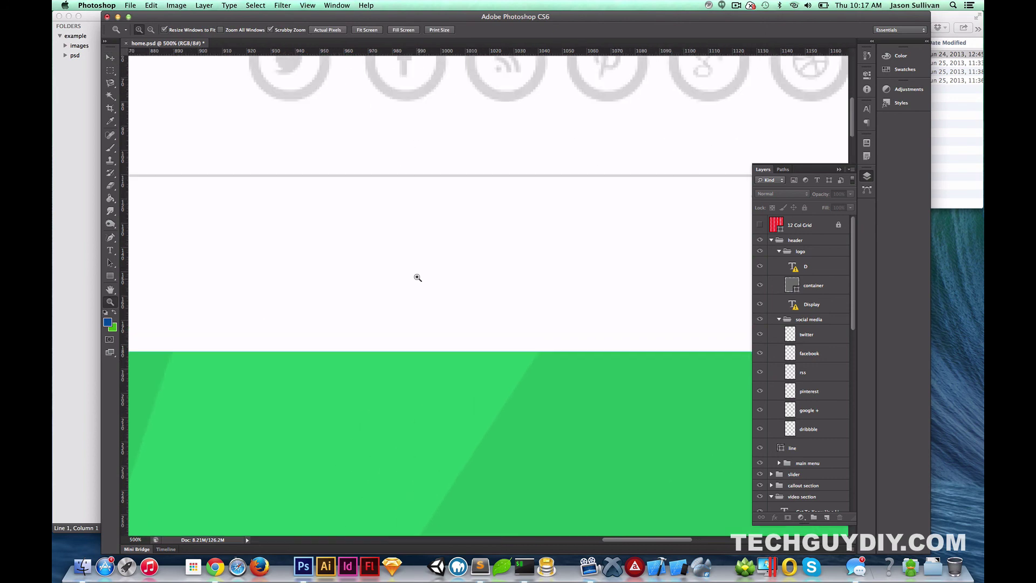
alt+click(418, 278)
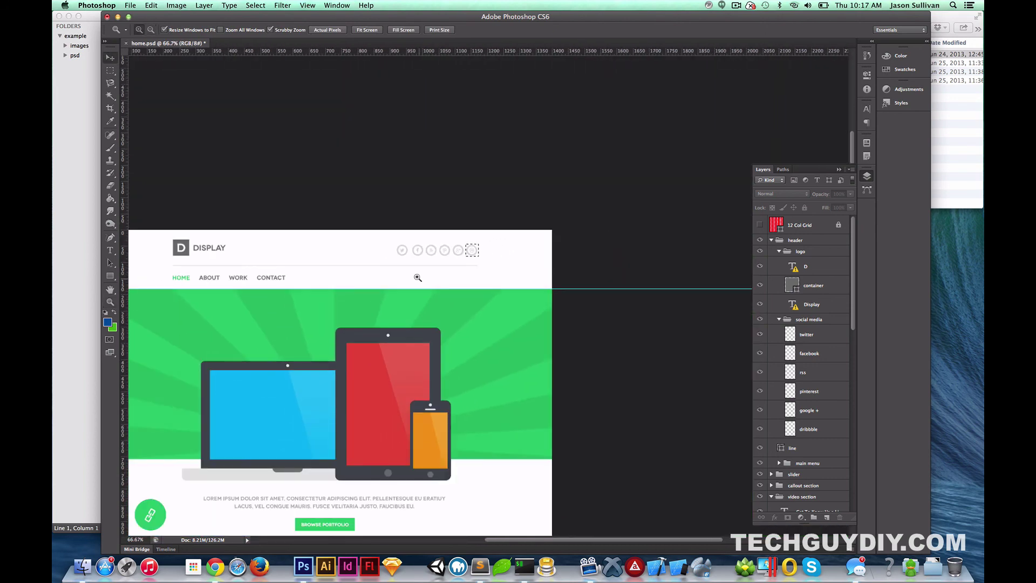
scroll(418, 278, left, 5)
key(t)
click(395, 276)
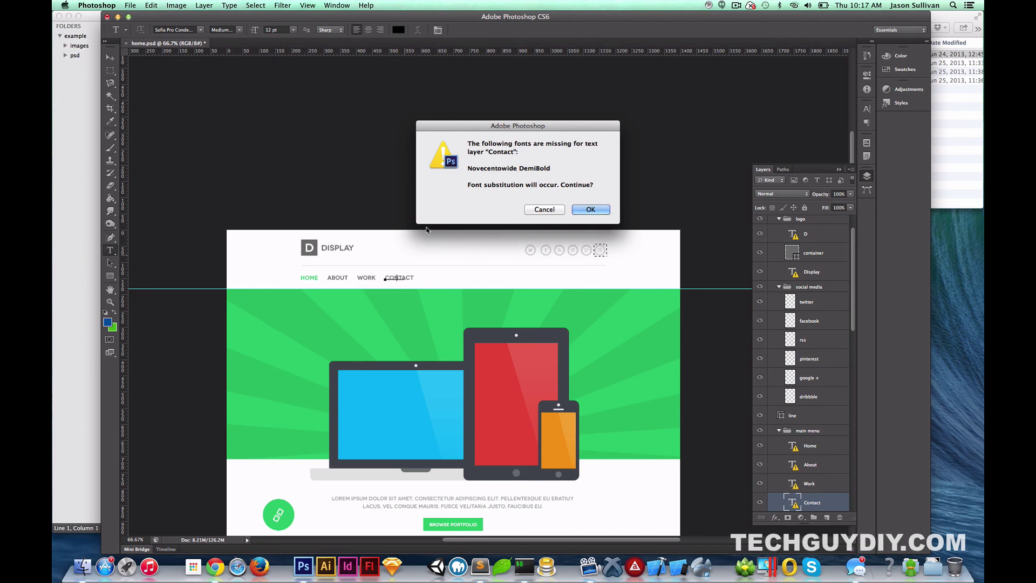
click(542, 210)
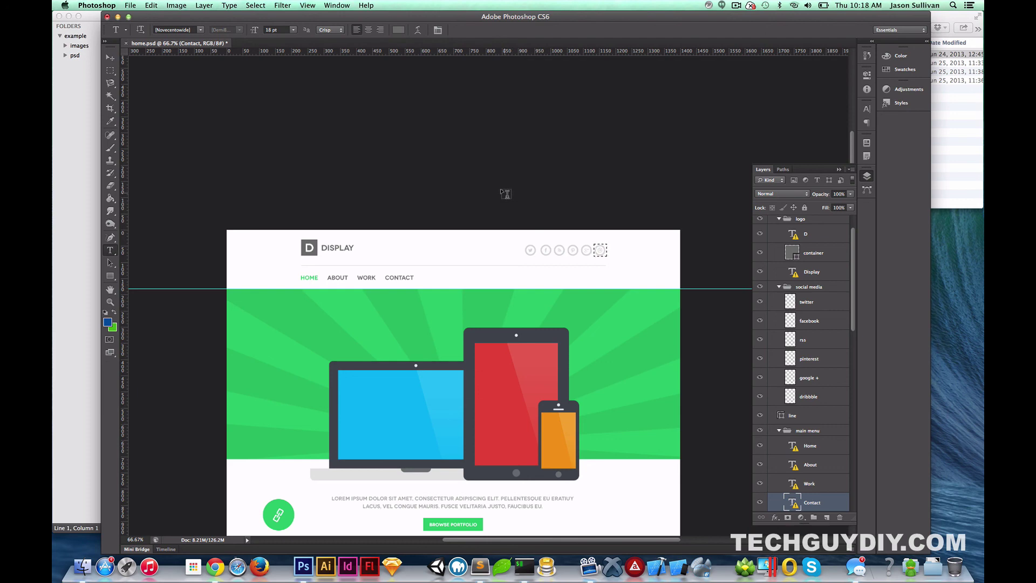
click(463, 204)
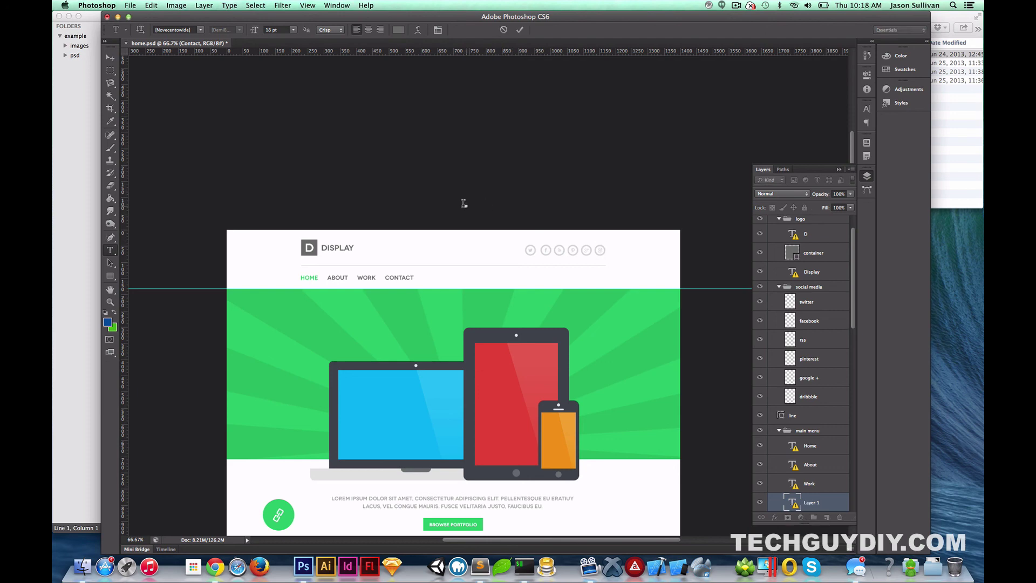
click(504, 29)
key(v)
scroll(443, 156, down, 3)
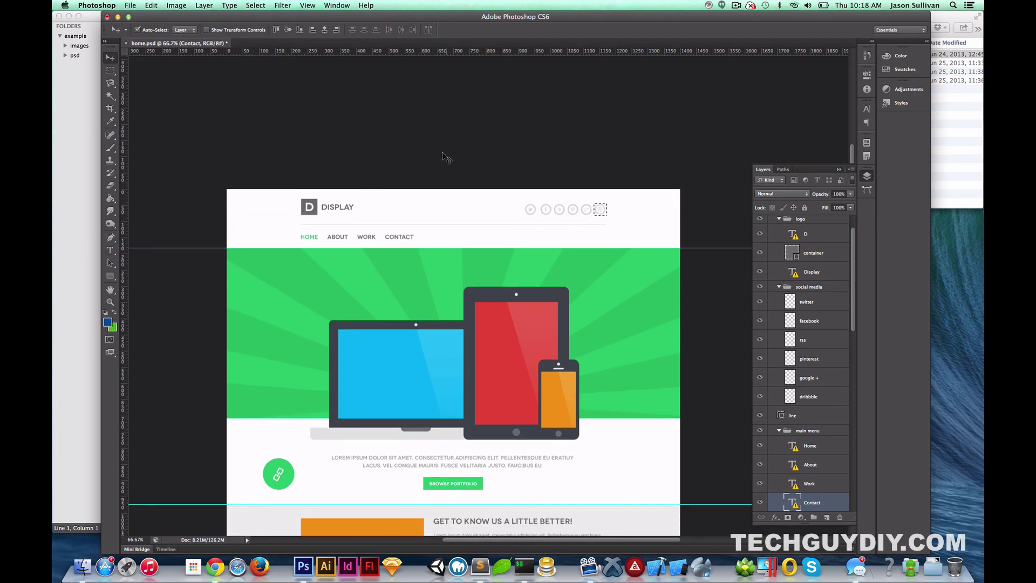
scroll(443, 158, down, 10)
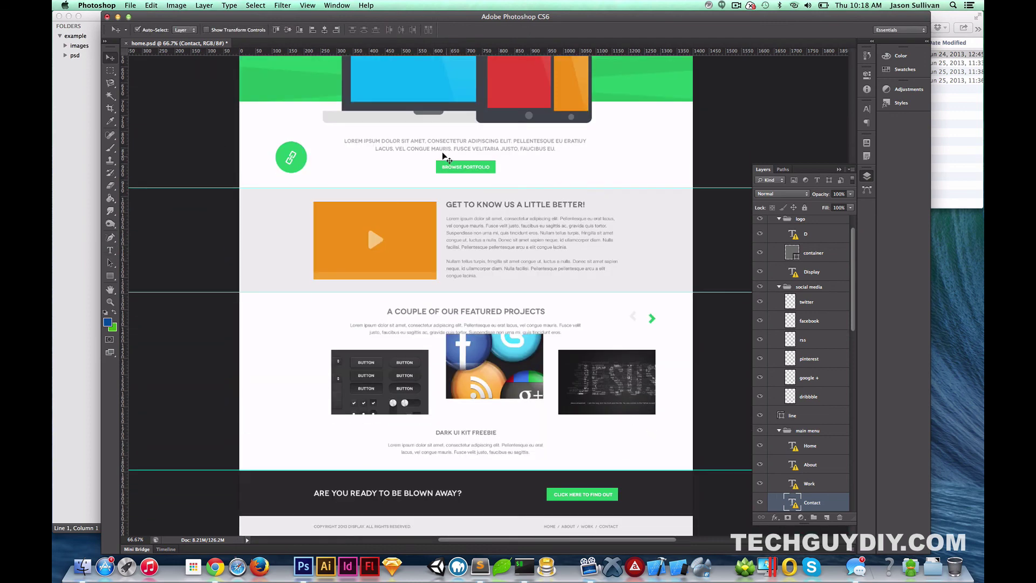